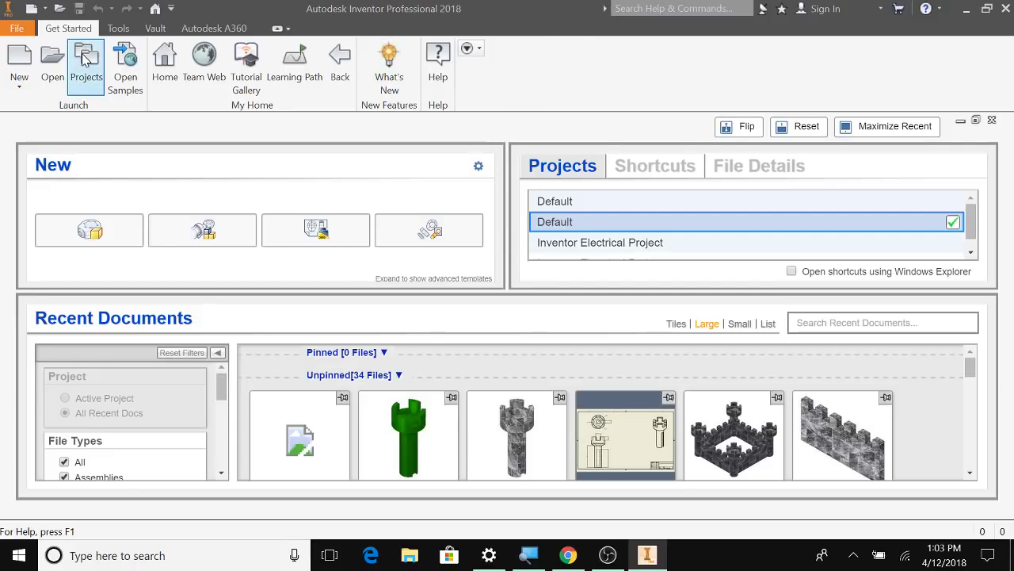
Create a new assembly document, Assembly1, from the Standard.iam template via the File menu
click(17, 30)
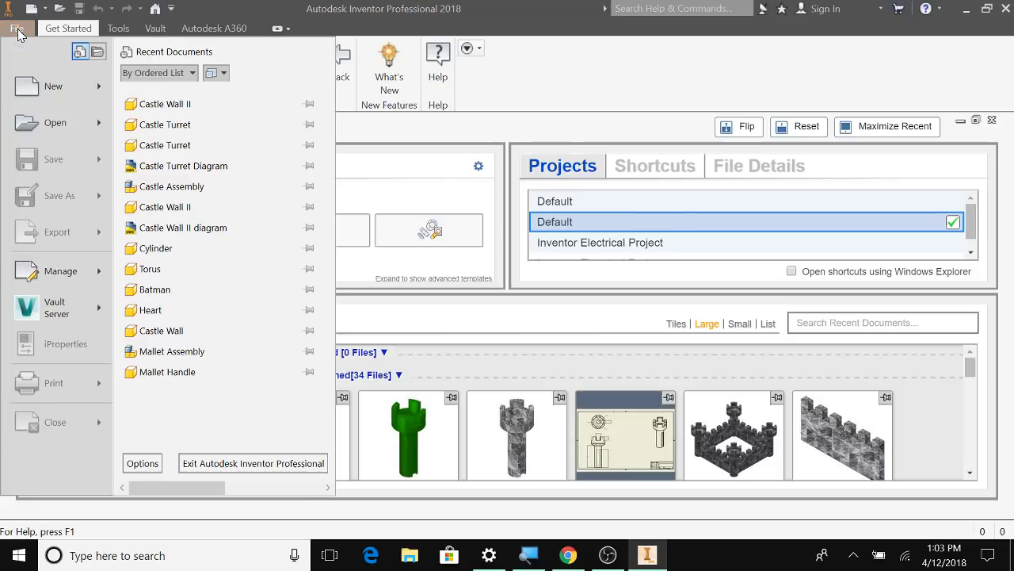
mouse_move(104, 96)
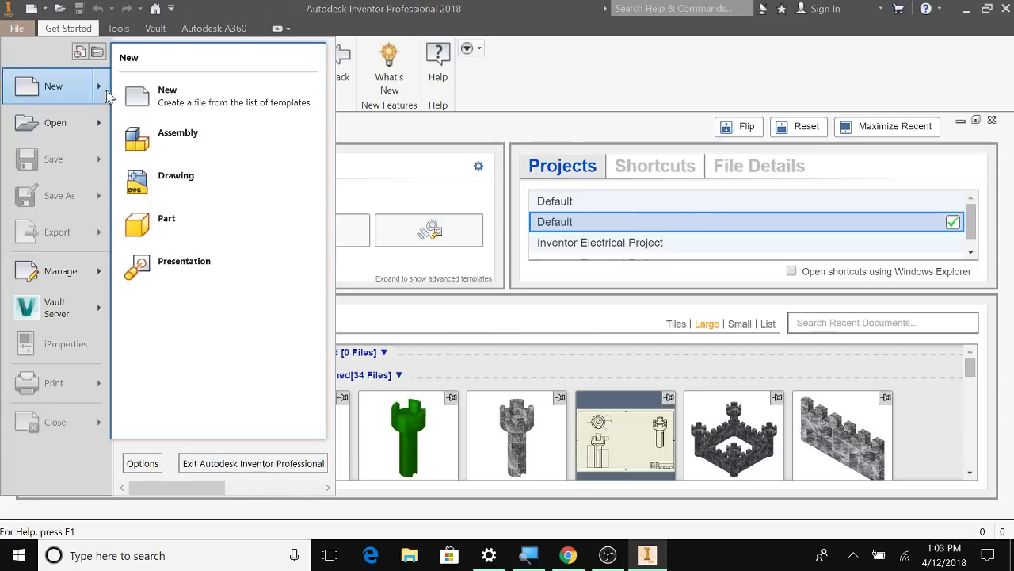
click(204, 149)
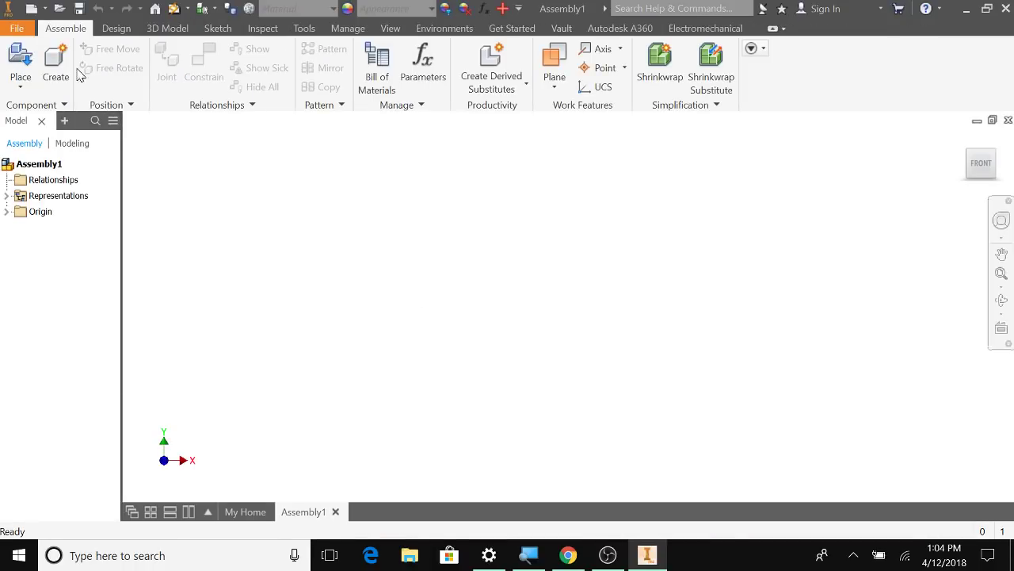
In the Place Component browser, navigate to the Autodesk Files GTT > Castle folder
click(21, 59)
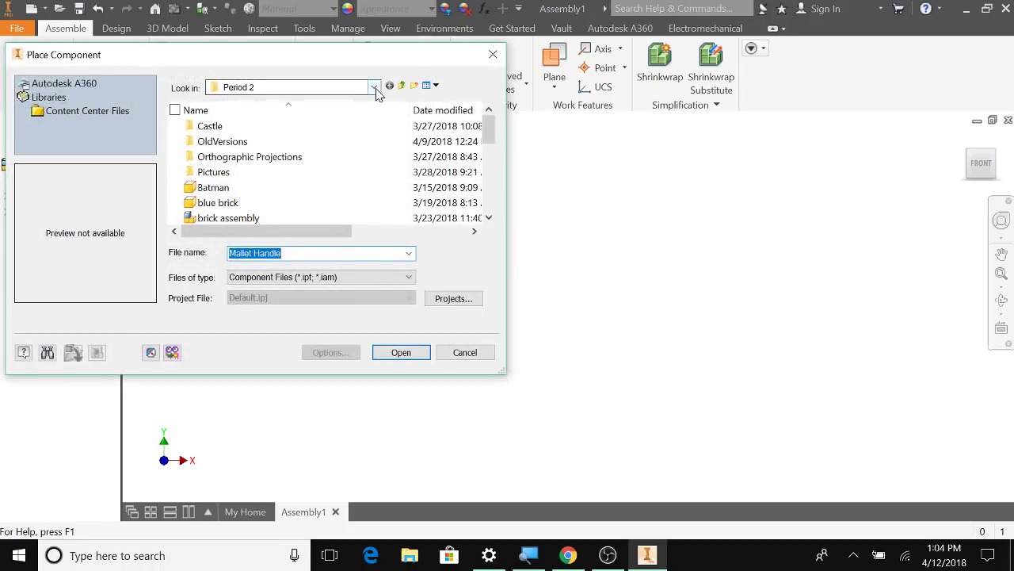
click(377, 94)
key(Escape)
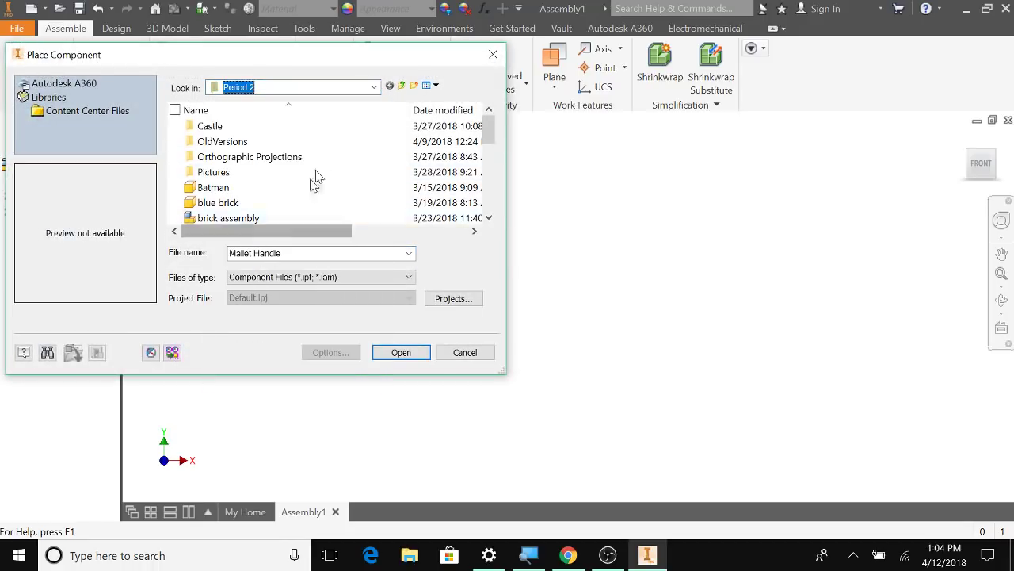
click(373, 87)
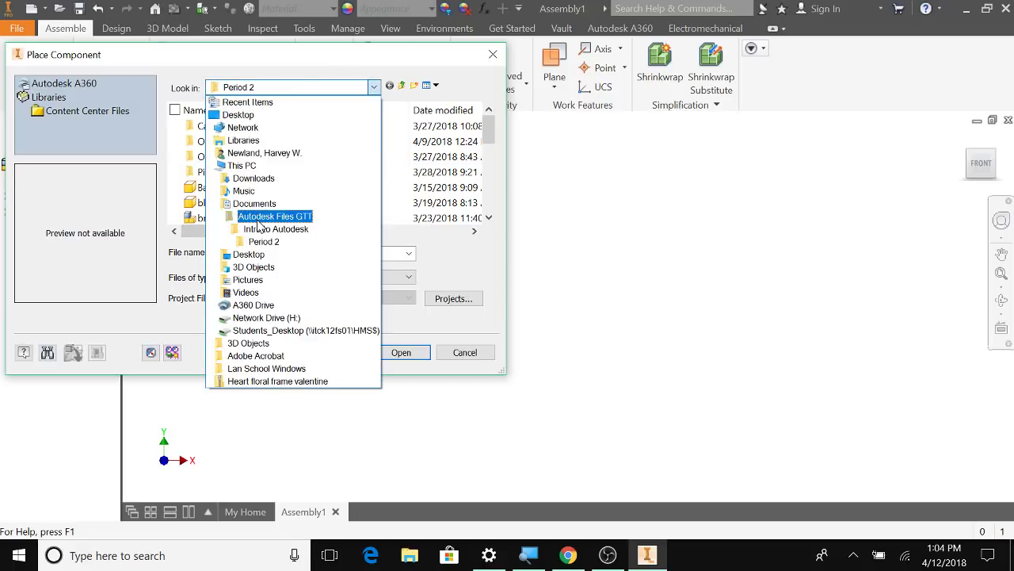
click(258, 219)
double_click(222, 126)
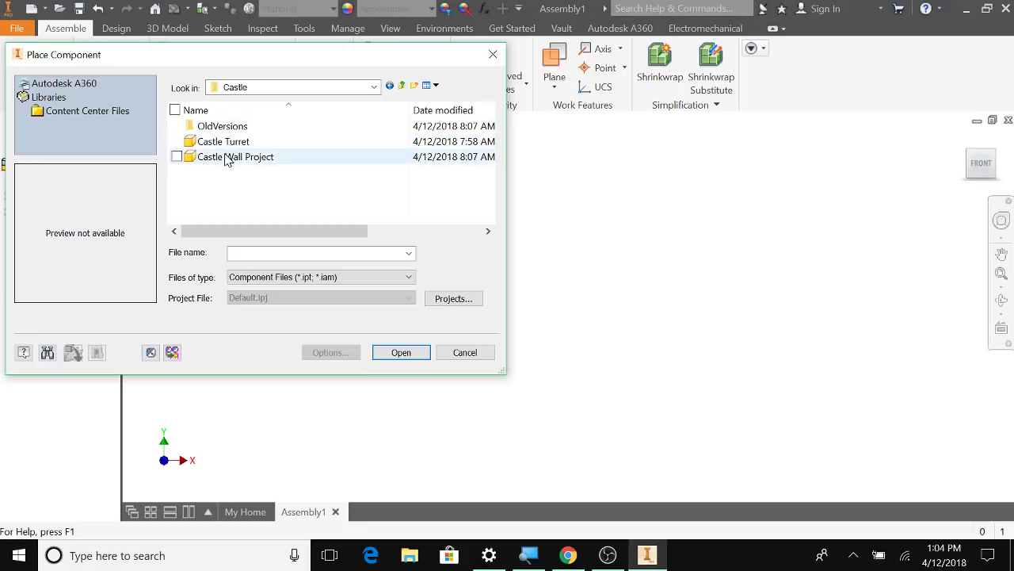
Place one instance of Castle Wall Project in the viewport
click(245, 158)
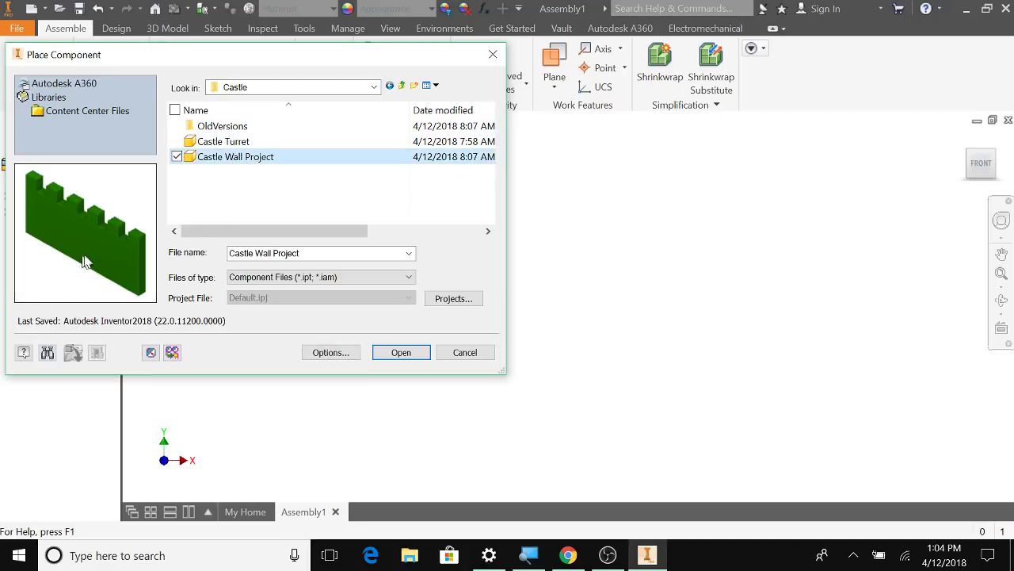
click(238, 142)
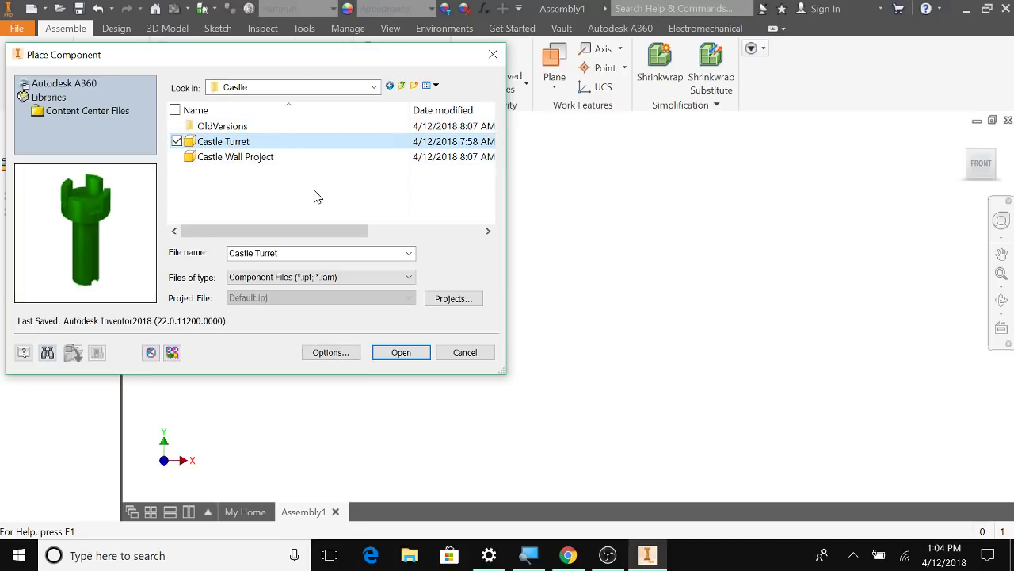
click(279, 158)
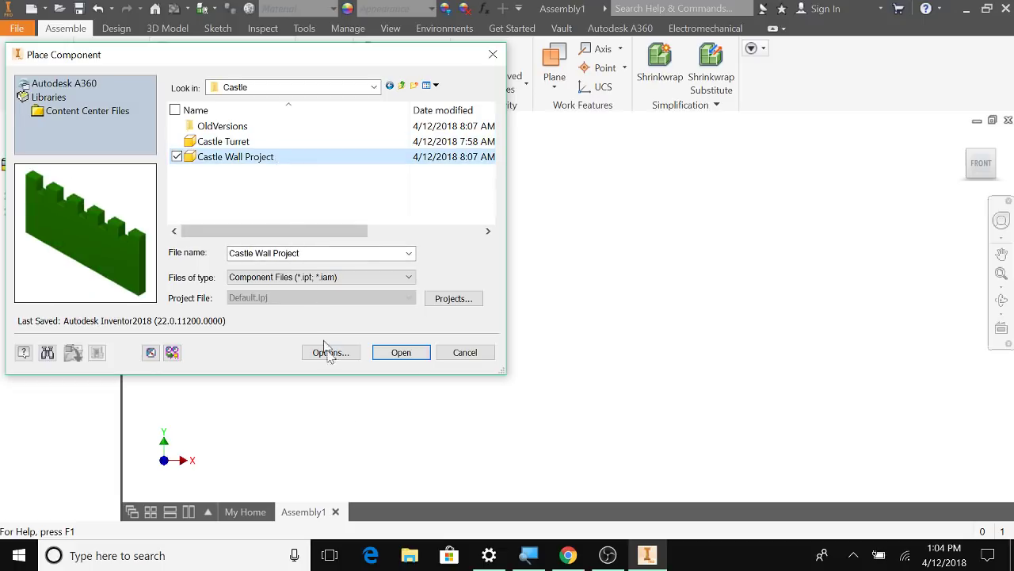
click(401, 354)
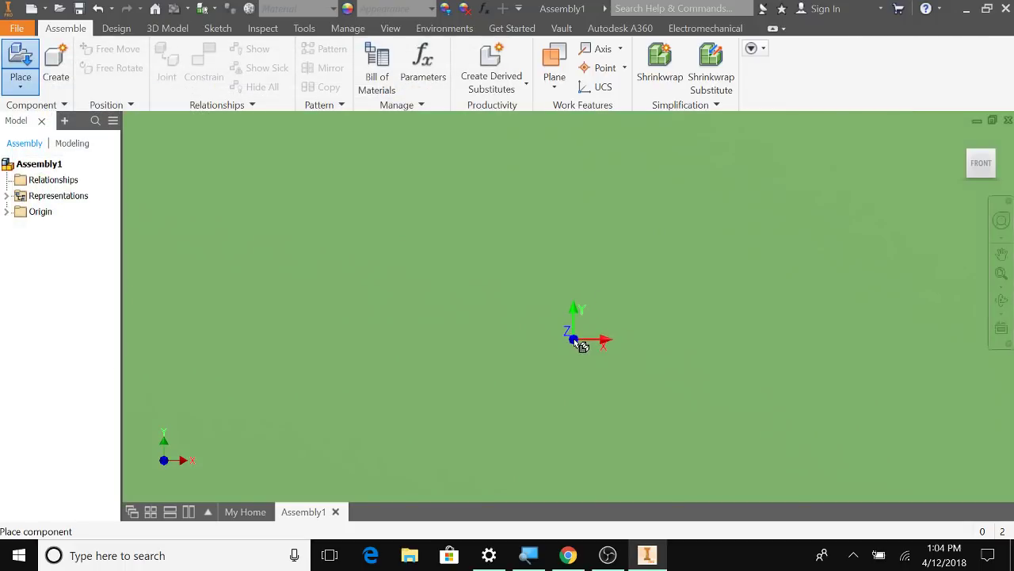
click(581, 346)
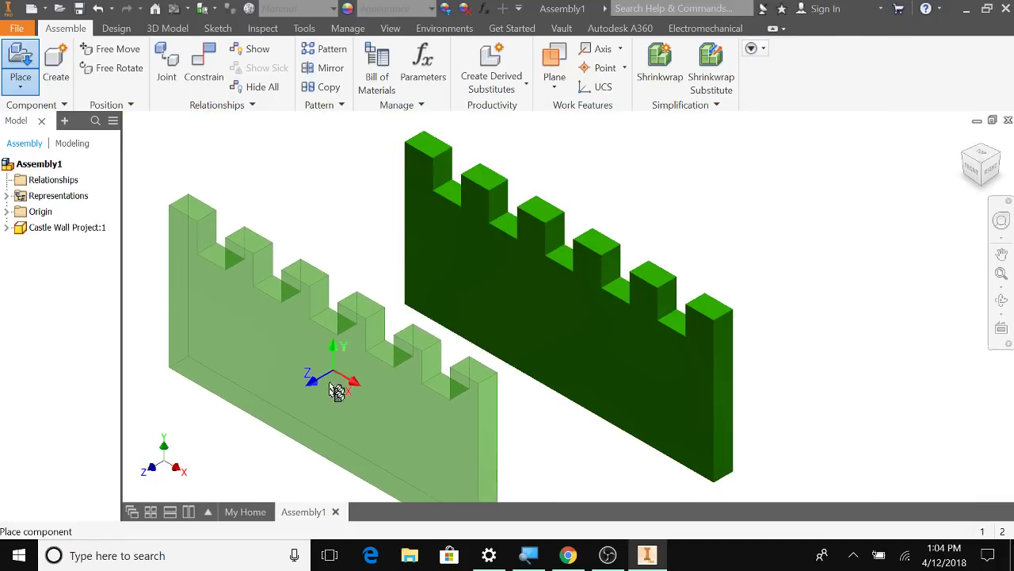
Place one Castle Turret instance to the left of the wall
key(Escape)
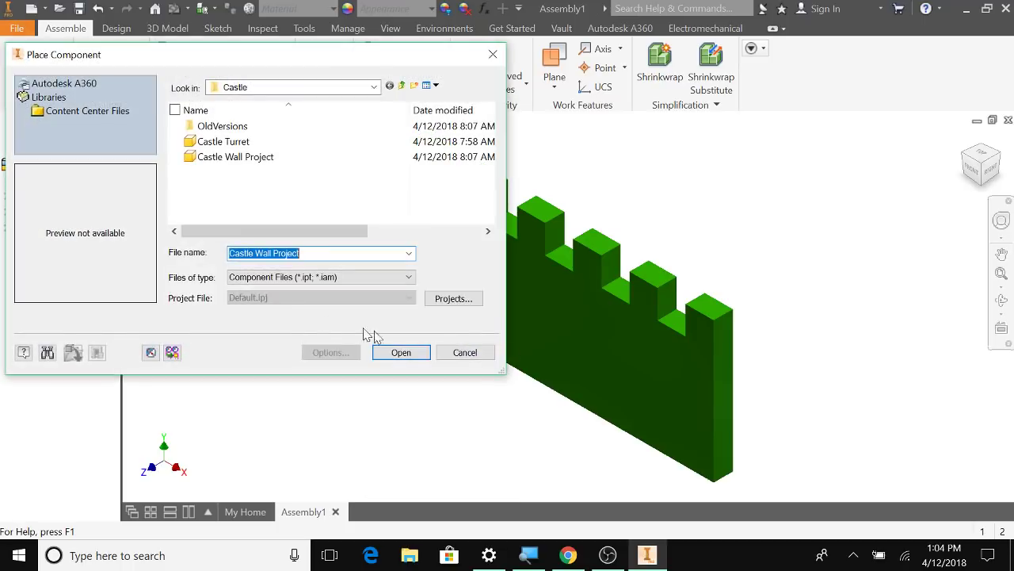
click(222, 141)
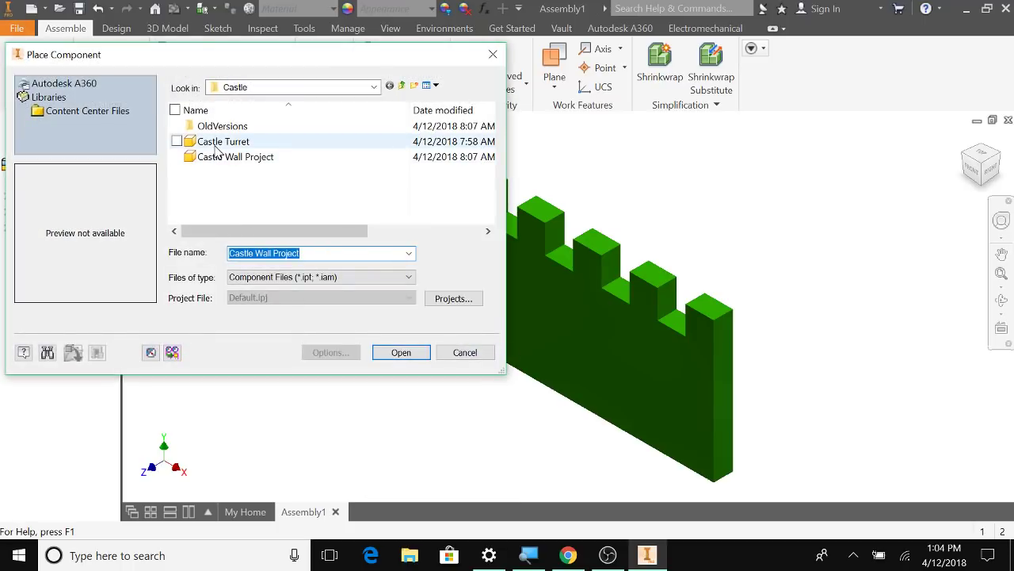
click(401, 354)
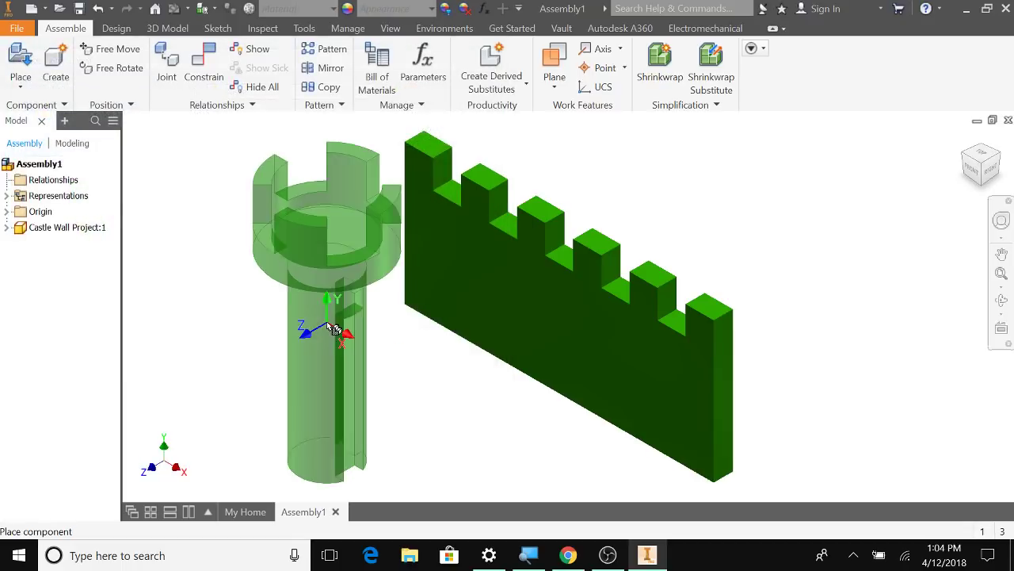
click(290, 293)
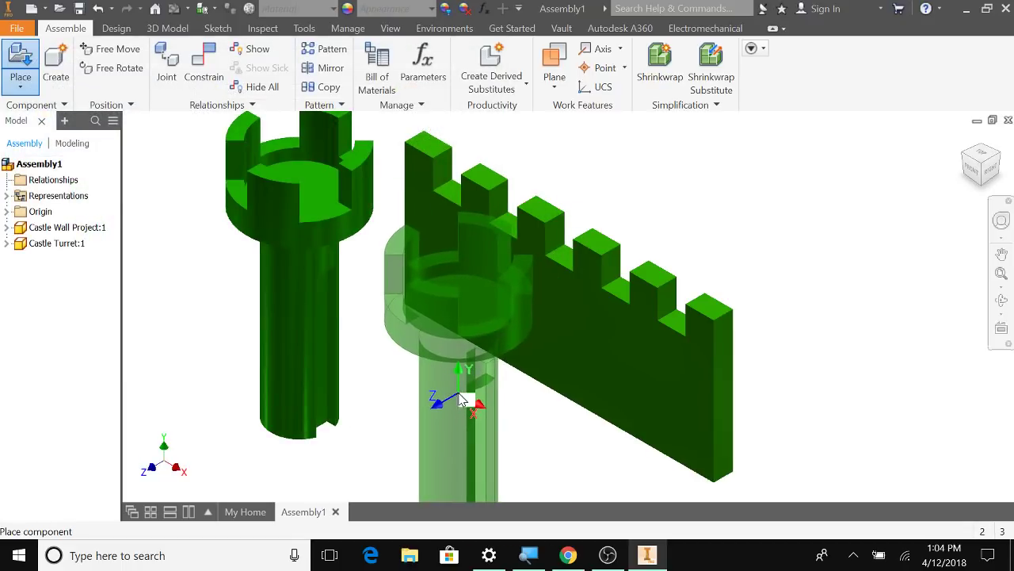
key(Escape)
Drag the wall and turret apart so both are clearly visible, then zoom out
drag(501, 353, 576, 398)
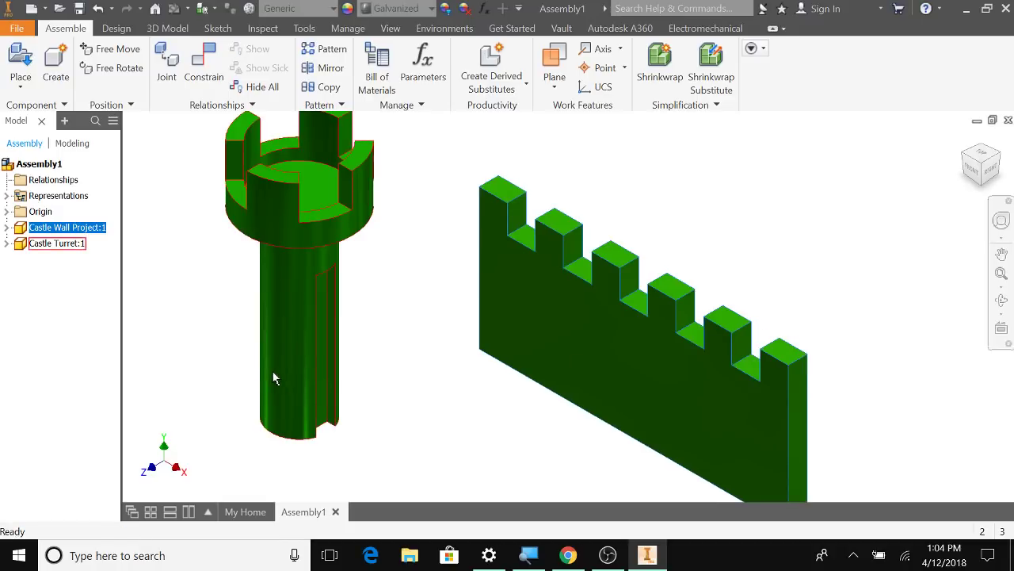
drag(275, 371, 299, 322)
drag(547, 325, 455, 389)
drag(310, 290, 354, 288)
drag(429, 333, 530, 331)
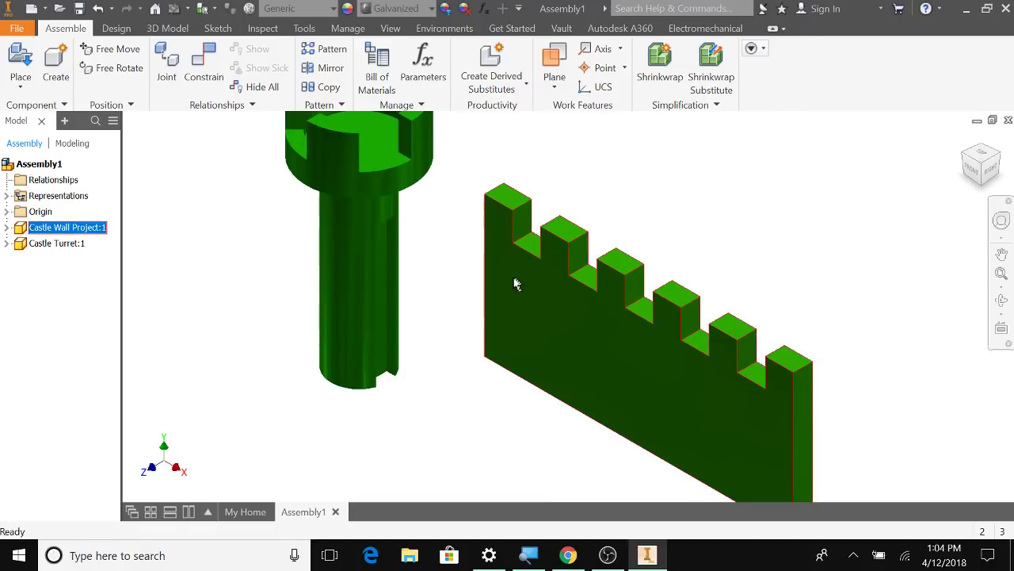
scroll(581, 274, up, 3)
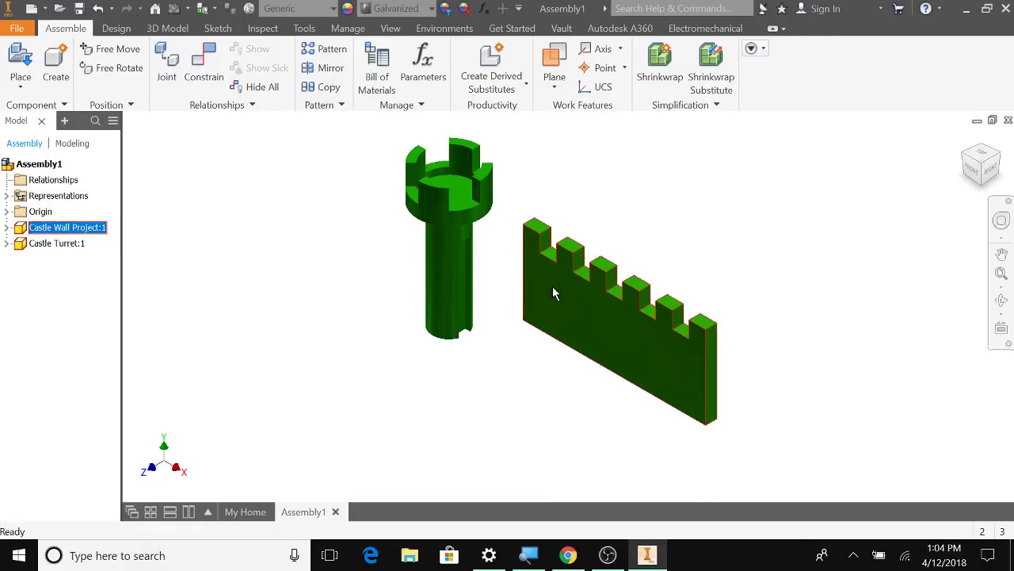
Start a Mate constraint with C, picking the wall's end edge and then the turret's slot face
click(504, 313)
key(c)
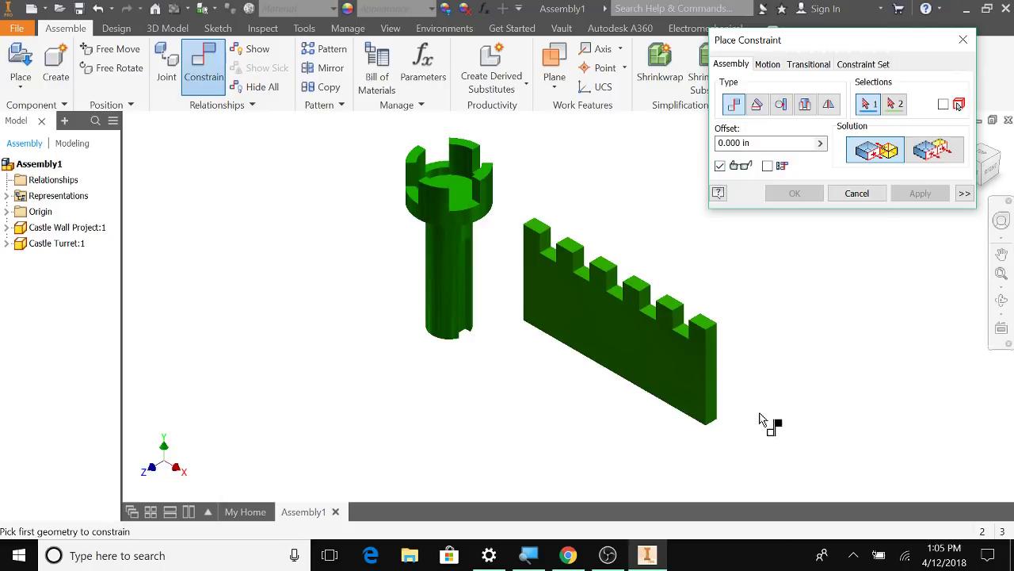
scroll(764, 422, down, 3)
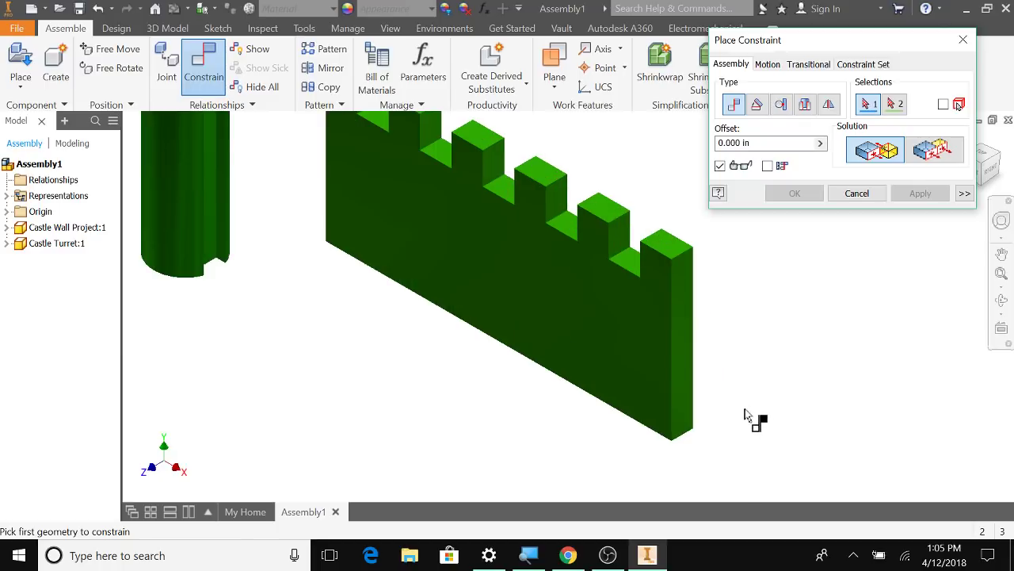
click(684, 346)
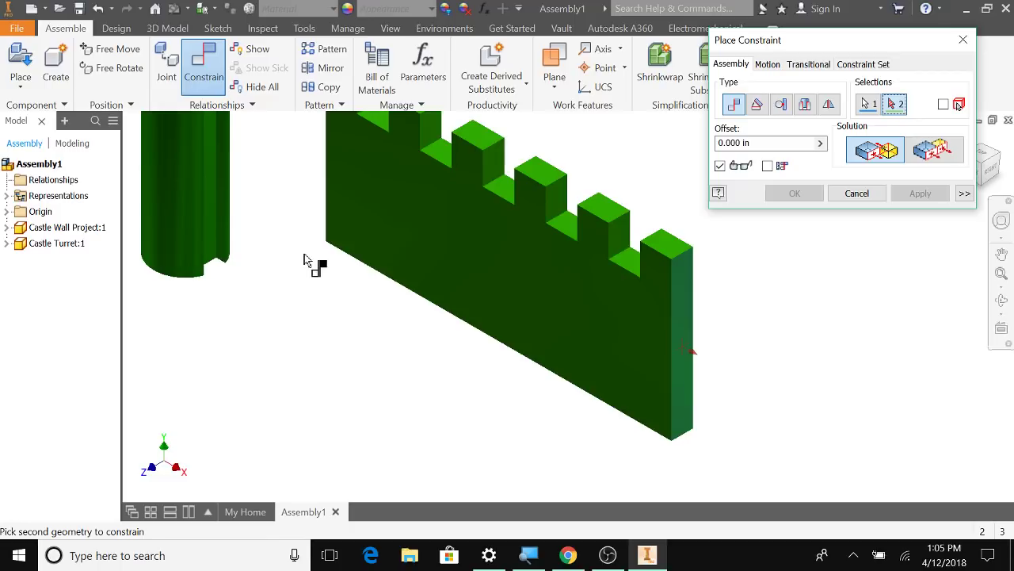
middle_drag(304, 262, 324, 310)
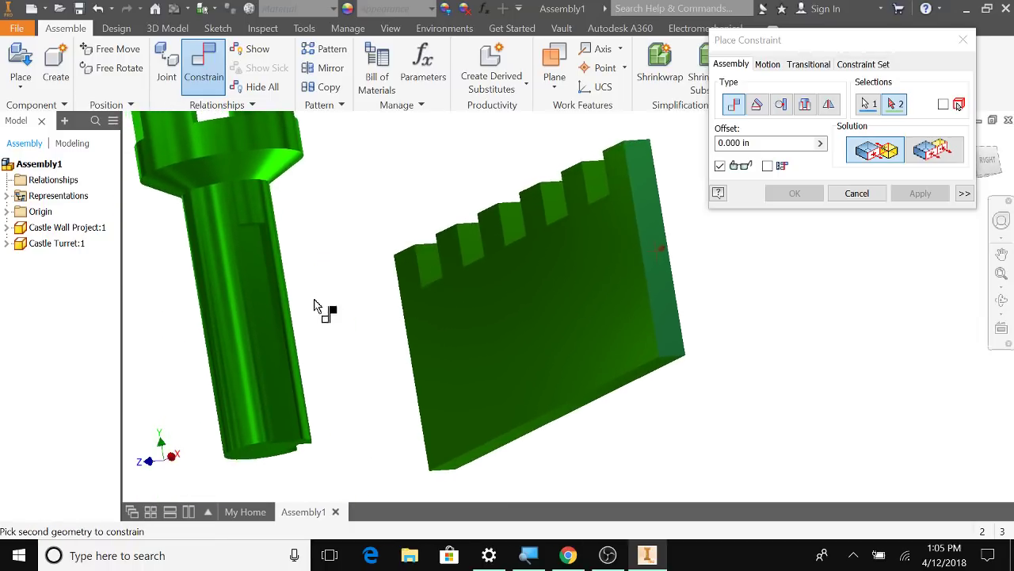
click(270, 329)
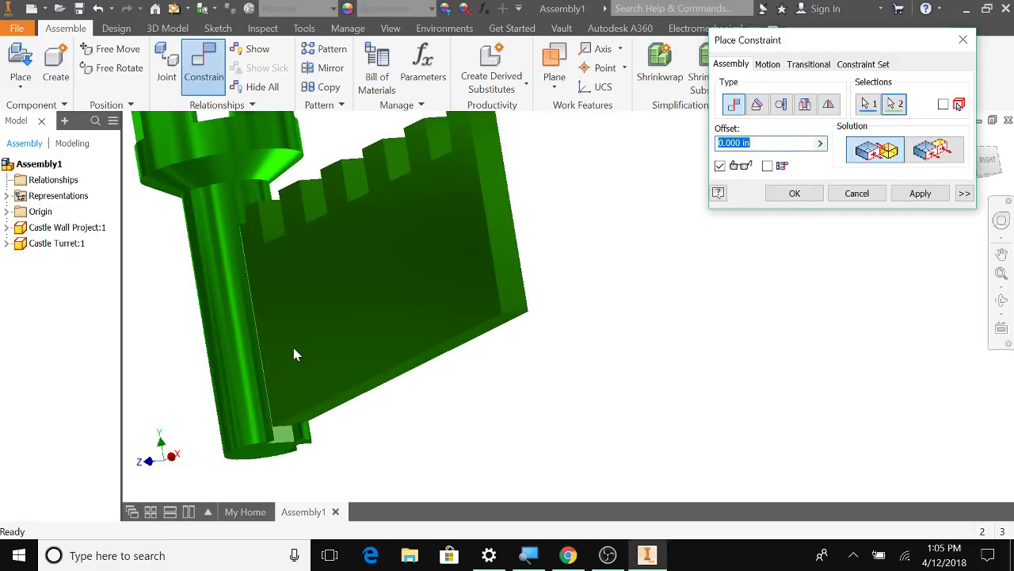
Apply the mate, then make the wall's bottom edge flush with the turret's bottom face
click(928, 196)
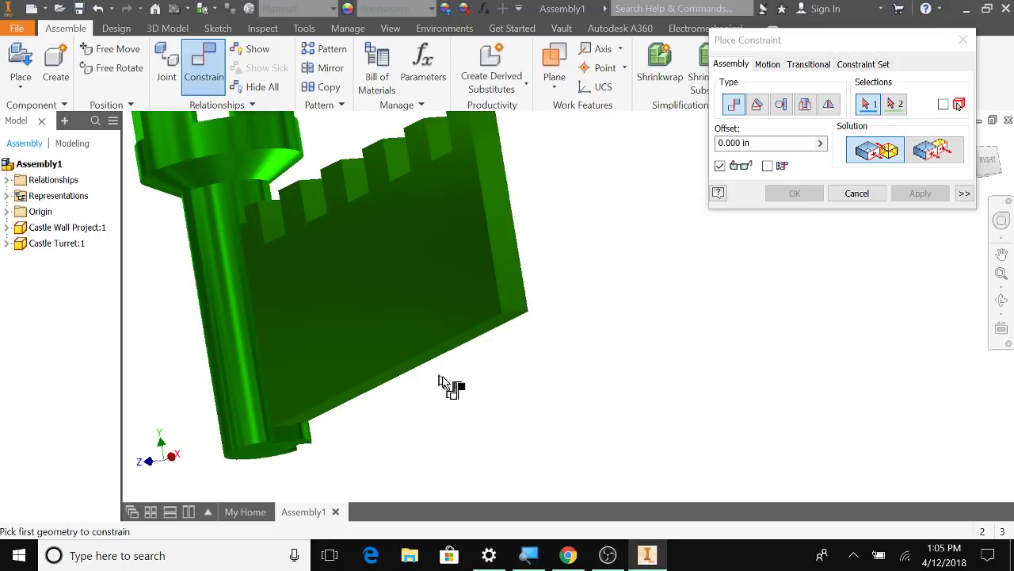
key(F4)
mouse_move(455, 390)
mouse_down()
mouse_move(451, 369)
mouse_move(451, 399)
mouse_up()
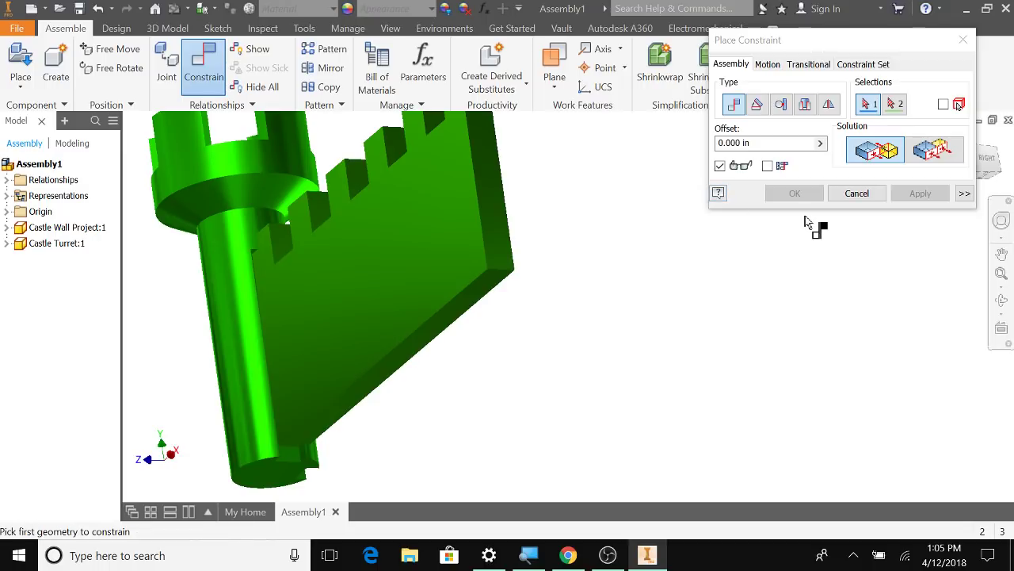
click(928, 156)
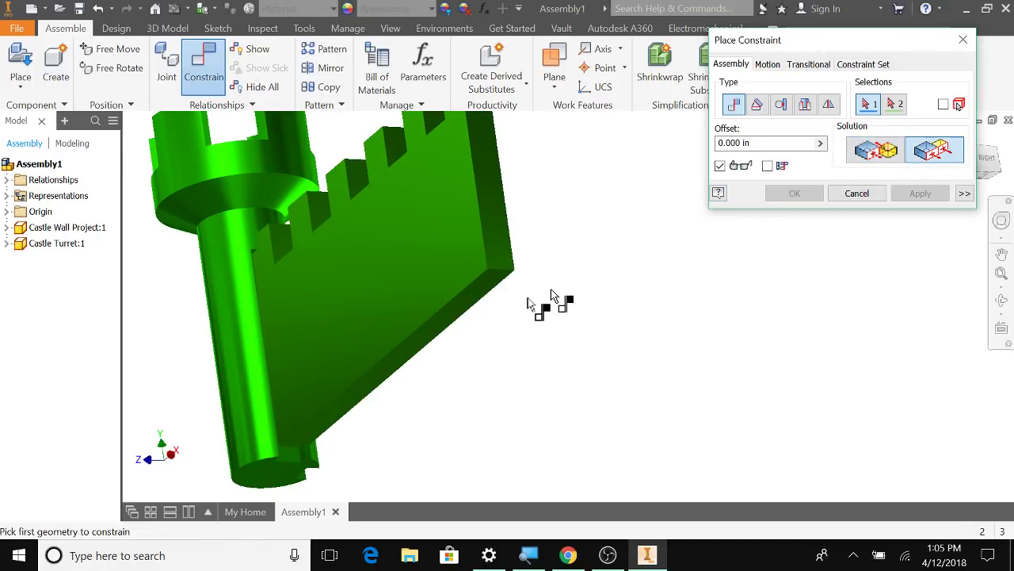
click(414, 356)
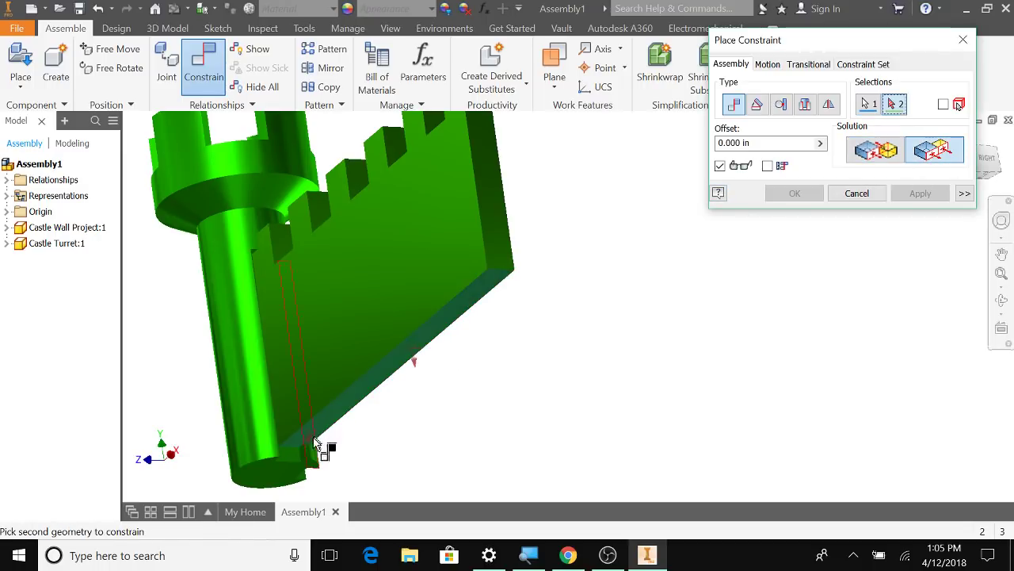
click(272, 481)
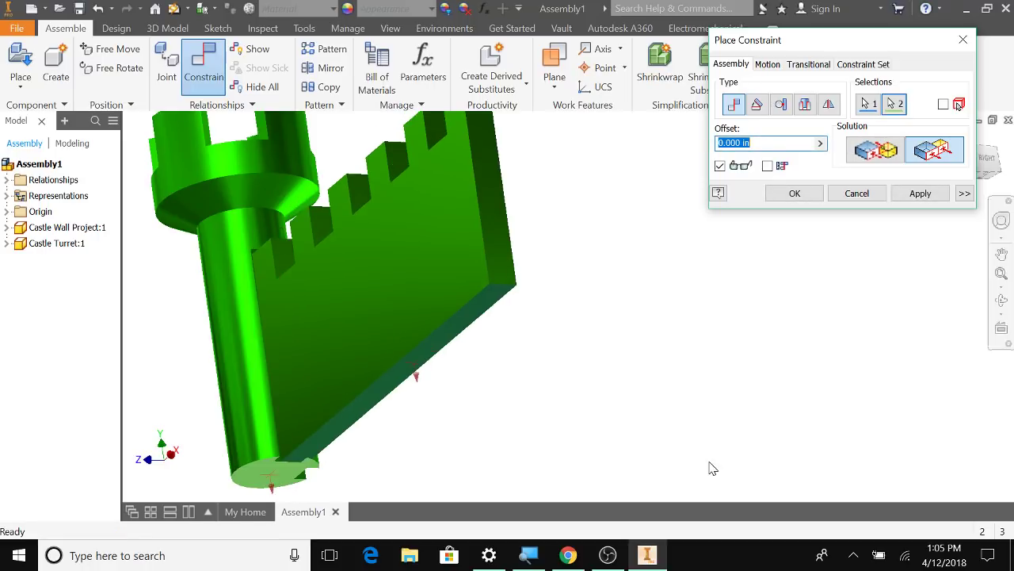
click(920, 193)
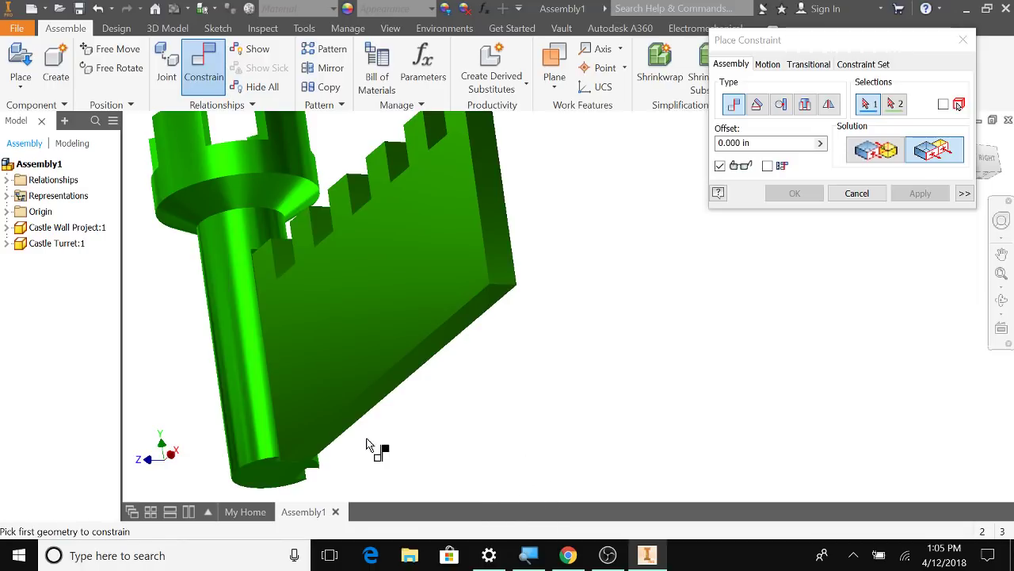
Orbit to see the turret's slot and pick its edge as the first mate selection
shift+middle_drag(366, 445, 394, 391)
shift+middle_drag(414, 460, 389, 462)
scroll(299, 420, up, 5)
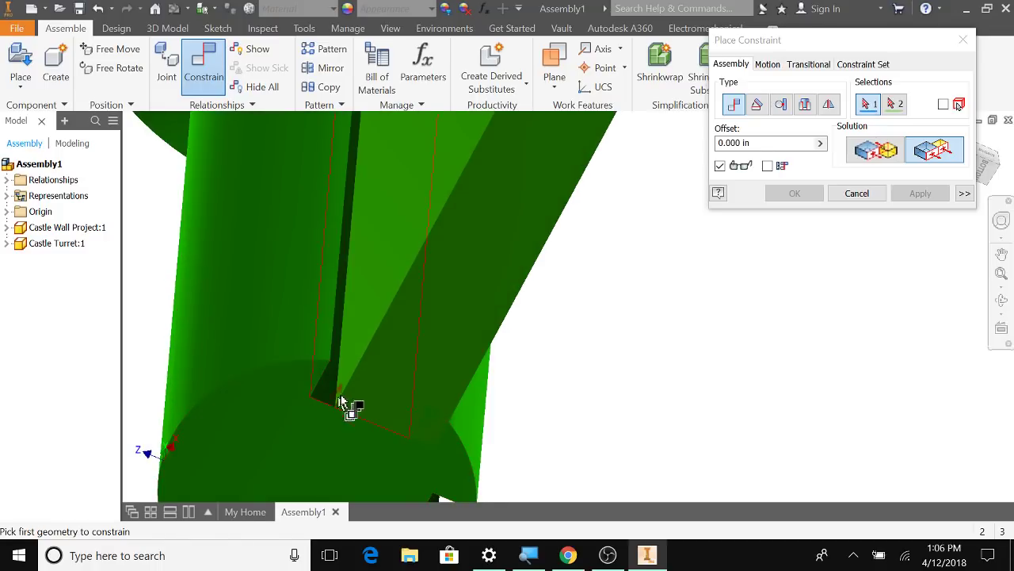
shift+middle_drag(639, 437, 603, 365)
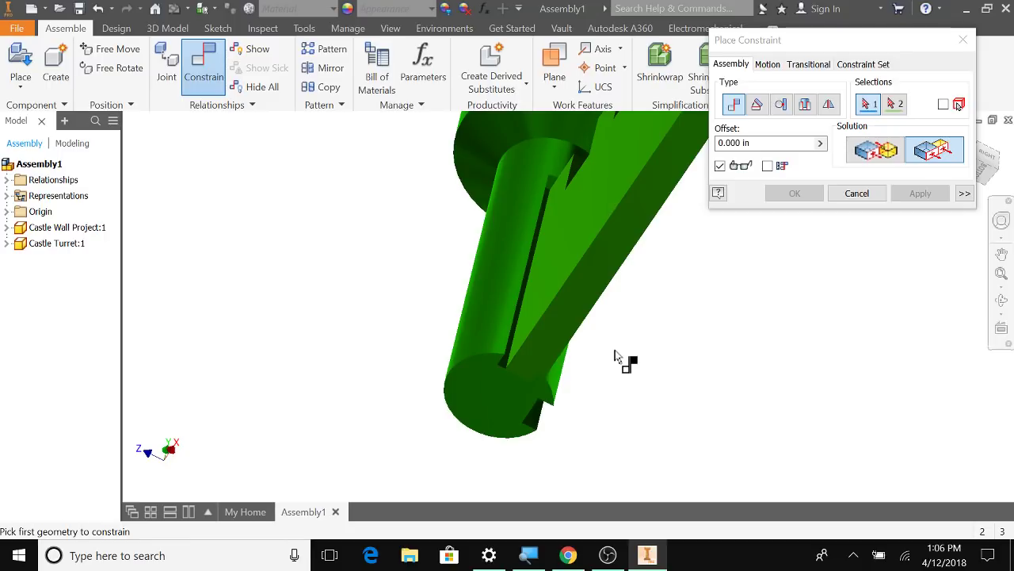
click(558, 284)
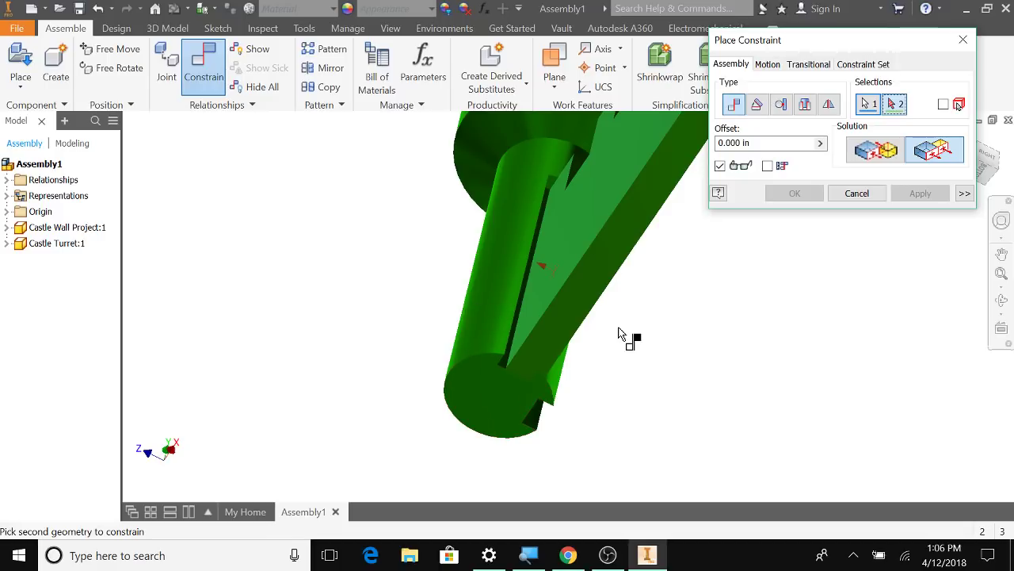
Restart the constraint and mate the turret's slot edge to the wall's edge, applying a third mate
click(858, 194)
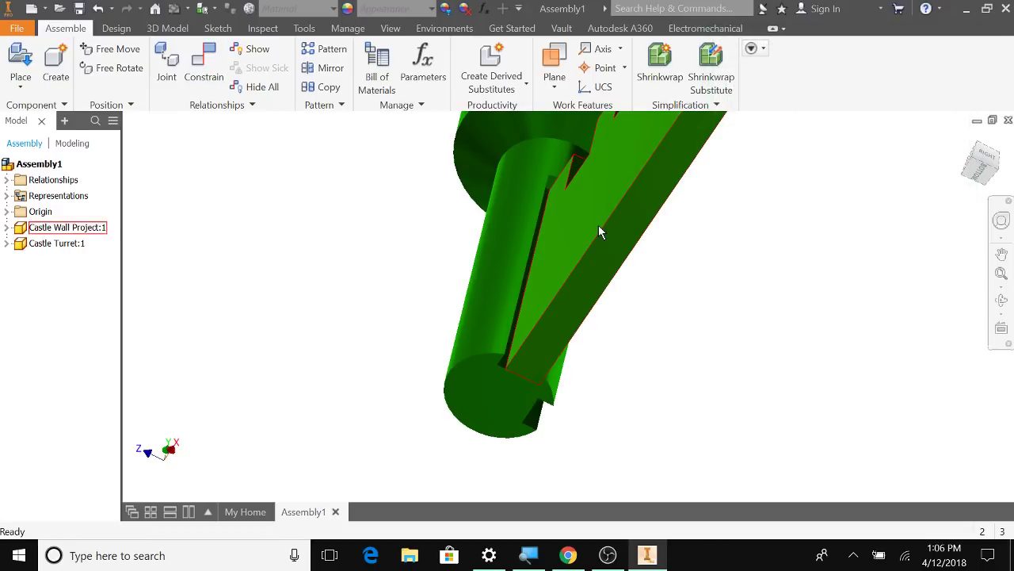
click(221, 79)
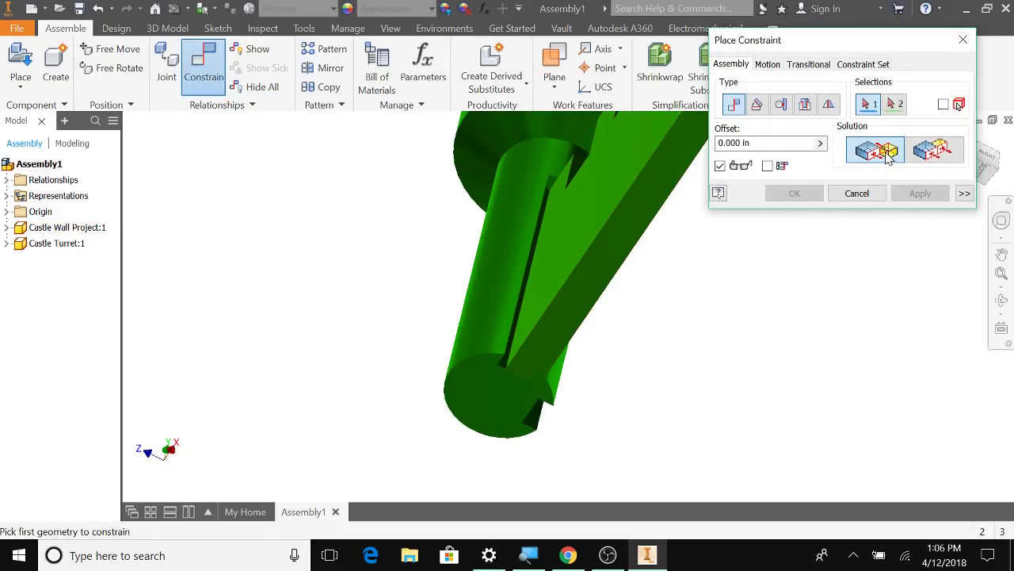
scroll(509, 369, up, 3)
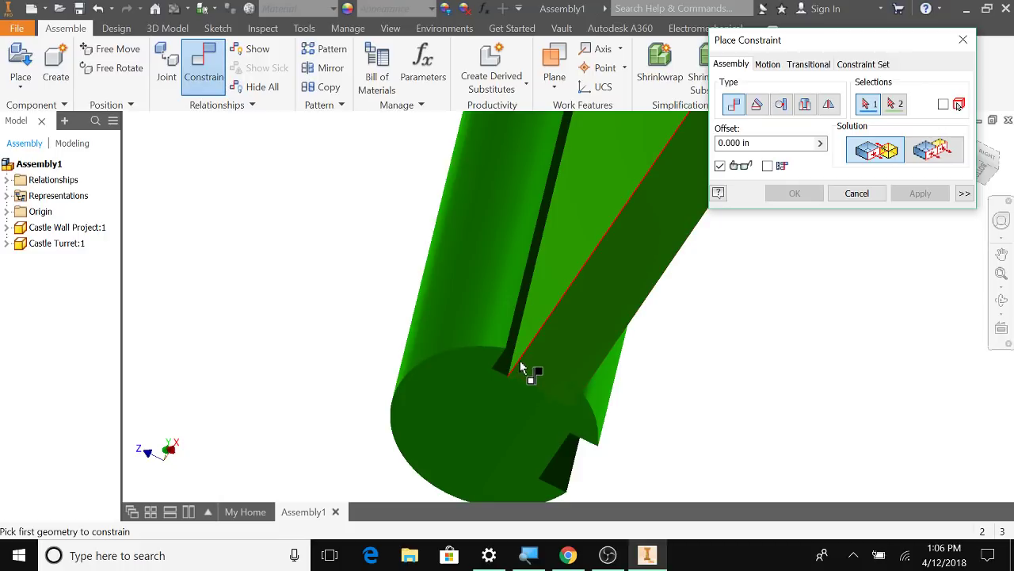
click(521, 366)
click(501, 363)
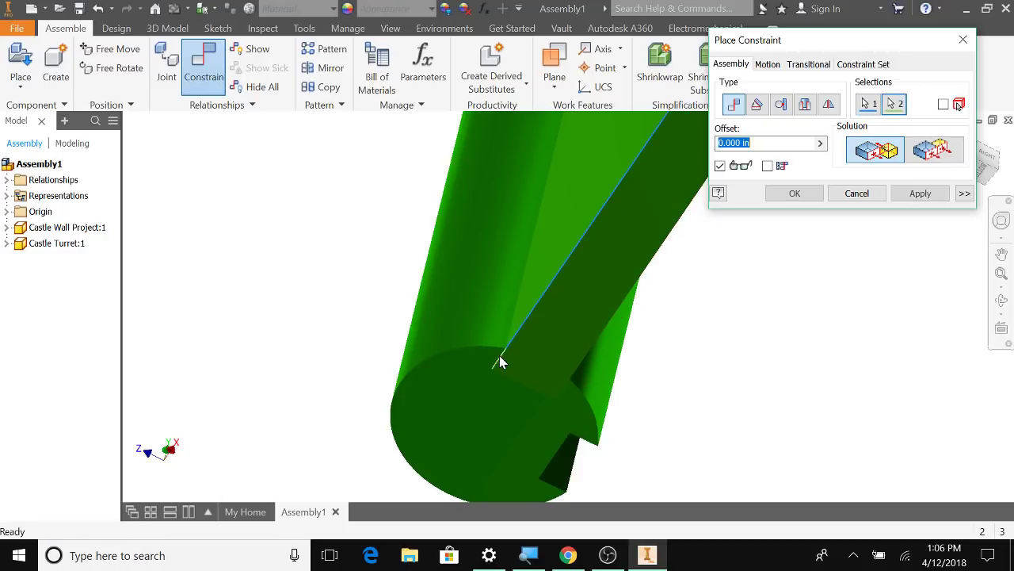
click(920, 195)
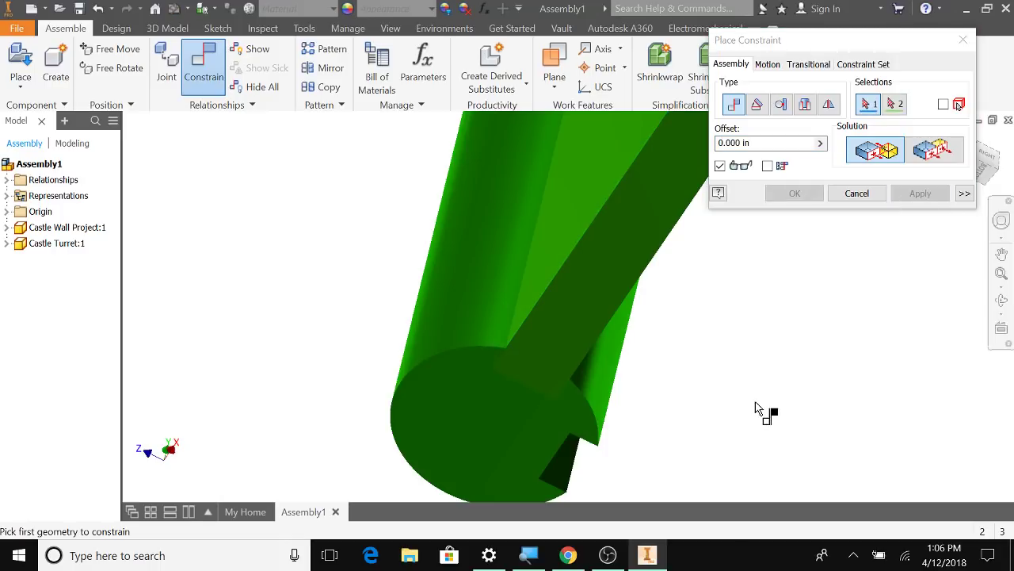
shift+middle_drag(757, 408, 571, 452)
shift+middle_drag(708, 335, 793, 327)
click(856, 194)
scroll(730, 310, down, 3)
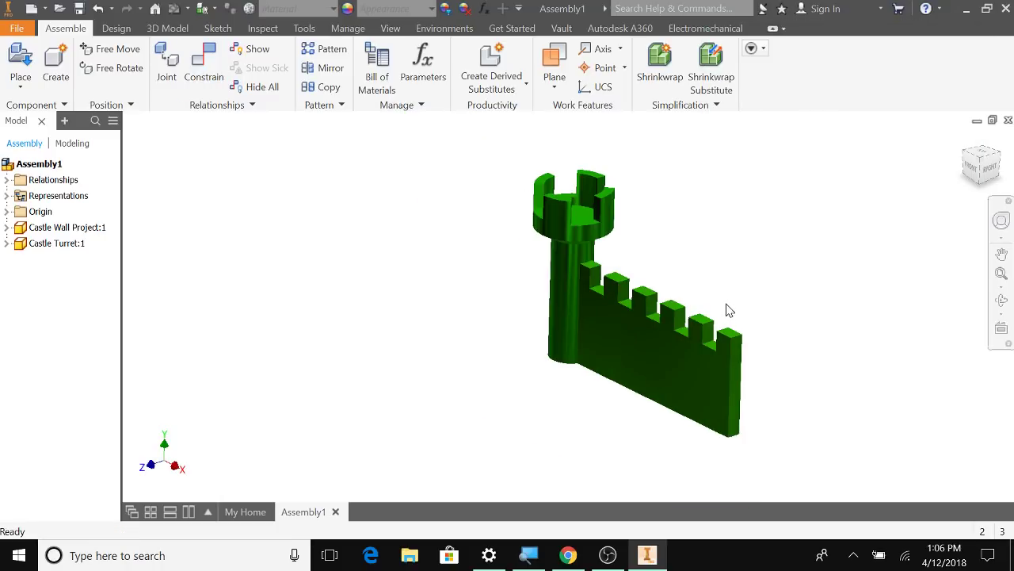
drag(618, 317, 624, 326)
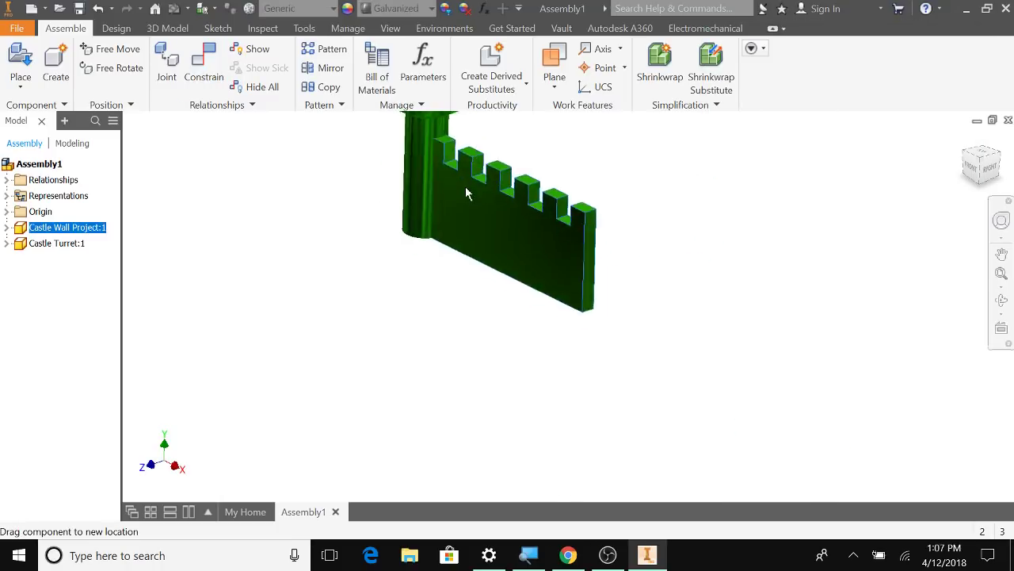
drag(466, 197, 801, 369)
click(532, 287)
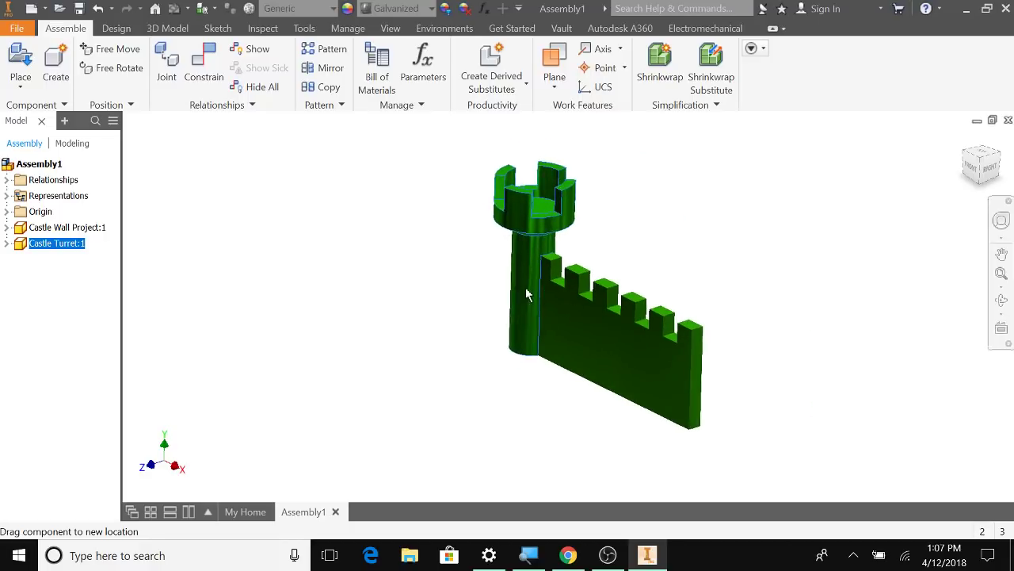
click(832, 329)
shift+middle_drag(817, 344, 715, 281)
scroll(534, 264, up, 6)
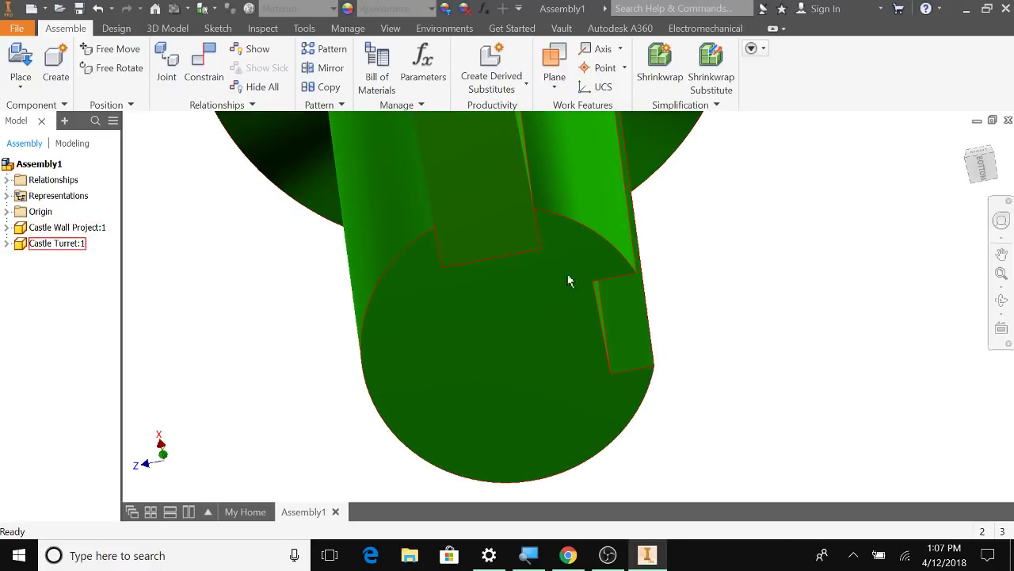
scroll(780, 292, down, 2)
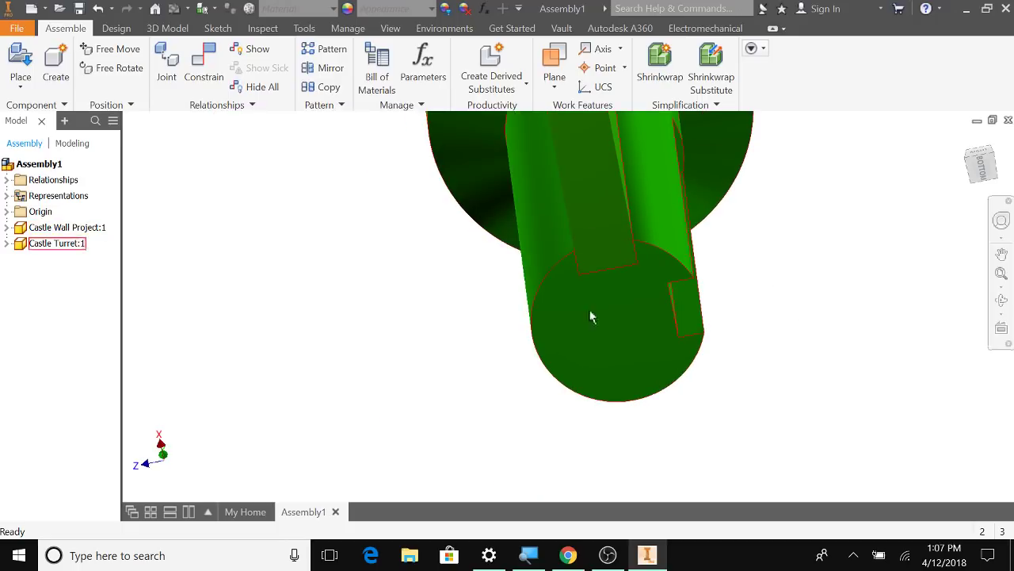
shift+middle_drag(841, 241, 519, 262)
scroll(570, 311, up, 2)
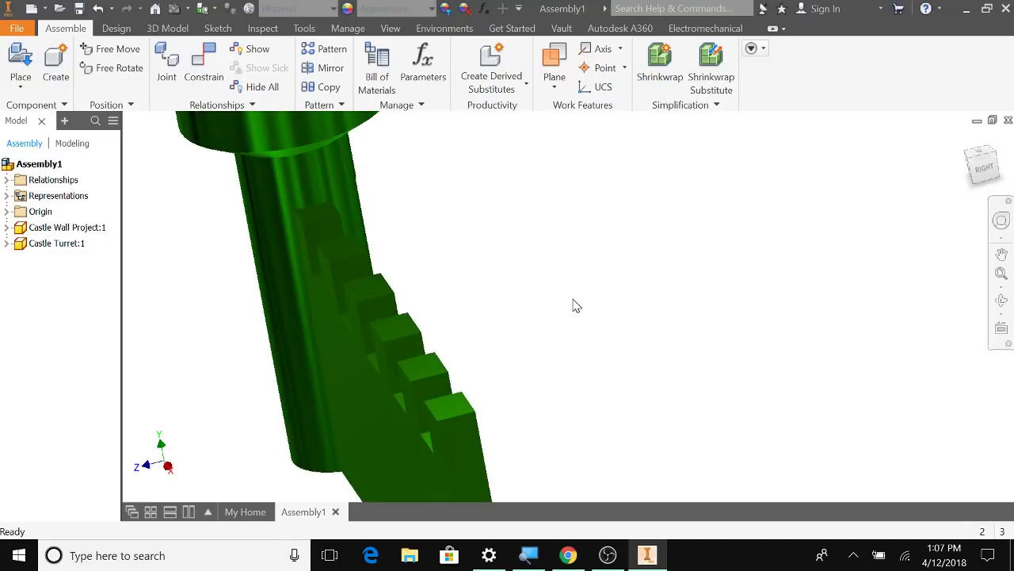
scroll(574, 302, down, 4)
shift+middle_drag(646, 334, 697, 301)
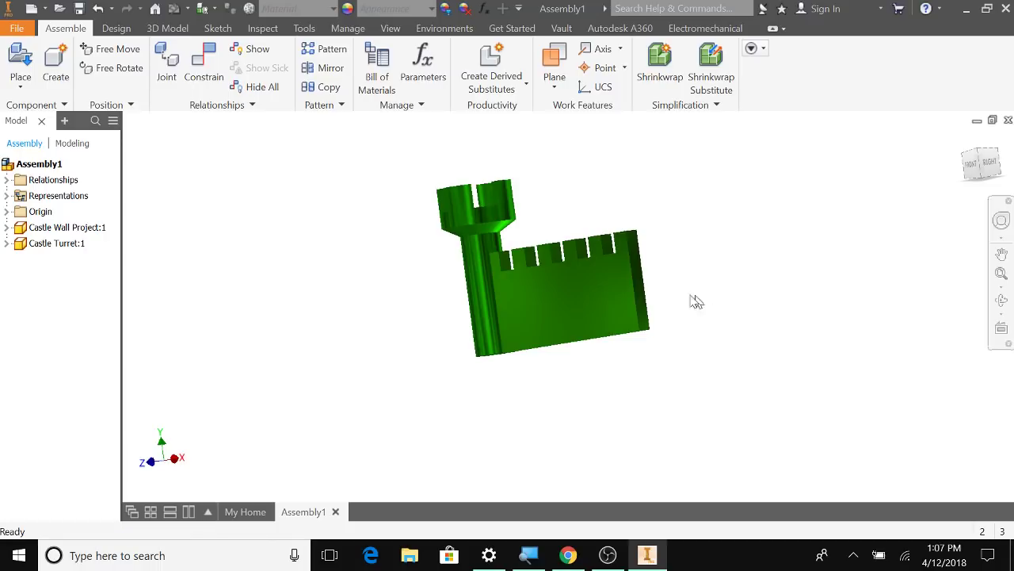
Place a second Castle Turret instance, Castle Turret:2, to the right of the wall
click(18, 62)
click(225, 141)
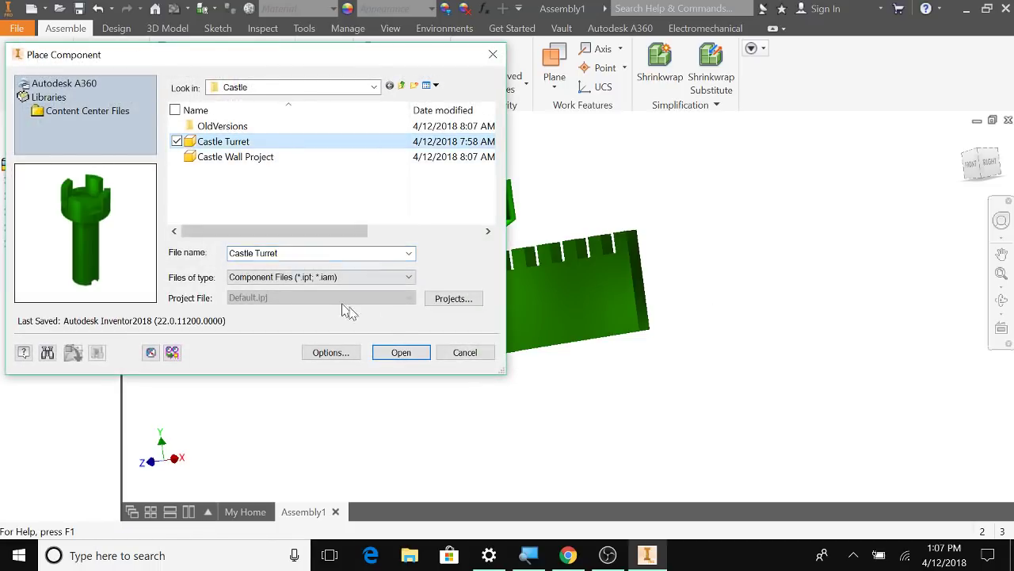
click(409, 353)
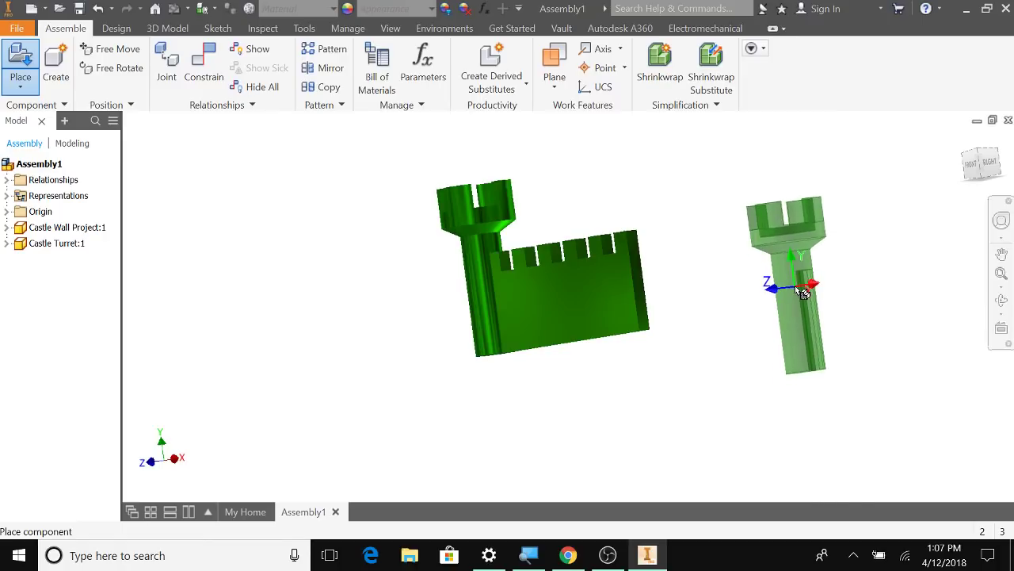
click(796, 285)
key(Escape)
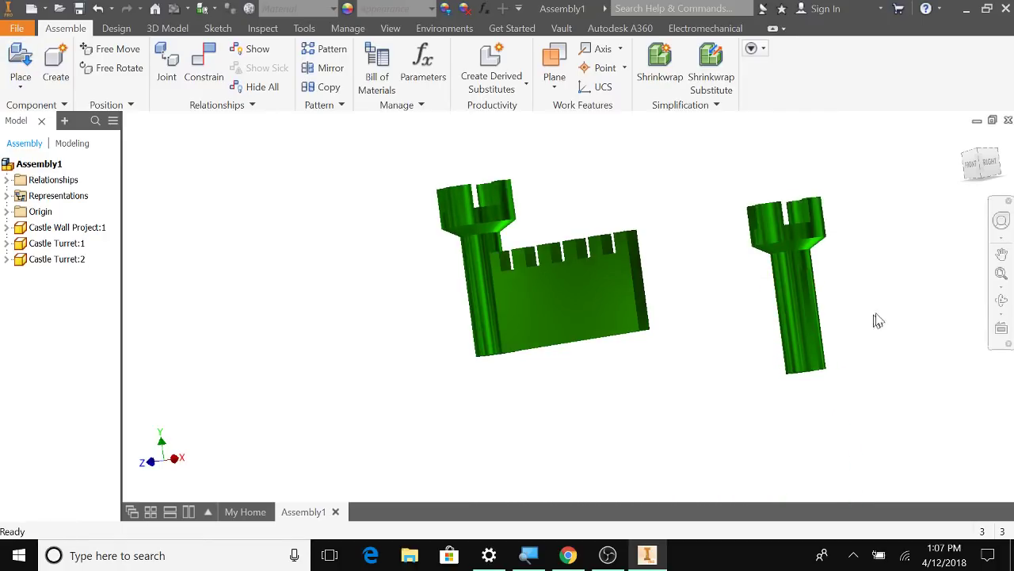
Mate Castle Turret:2's slot face to the wall's opposite end face
click(204, 65)
scroll(841, 290, down, 5)
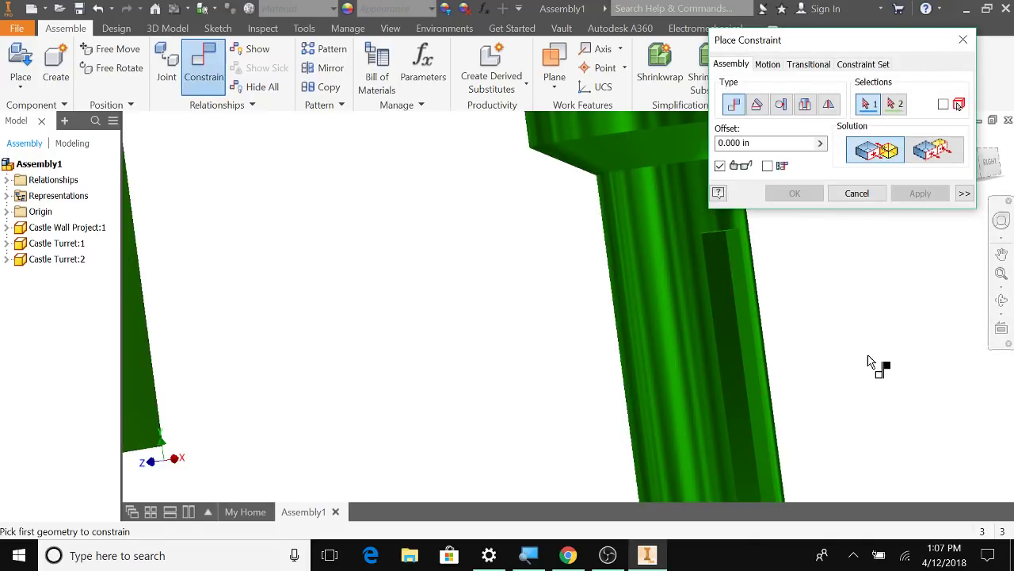
shift+middle_drag(872, 361, 718, 298)
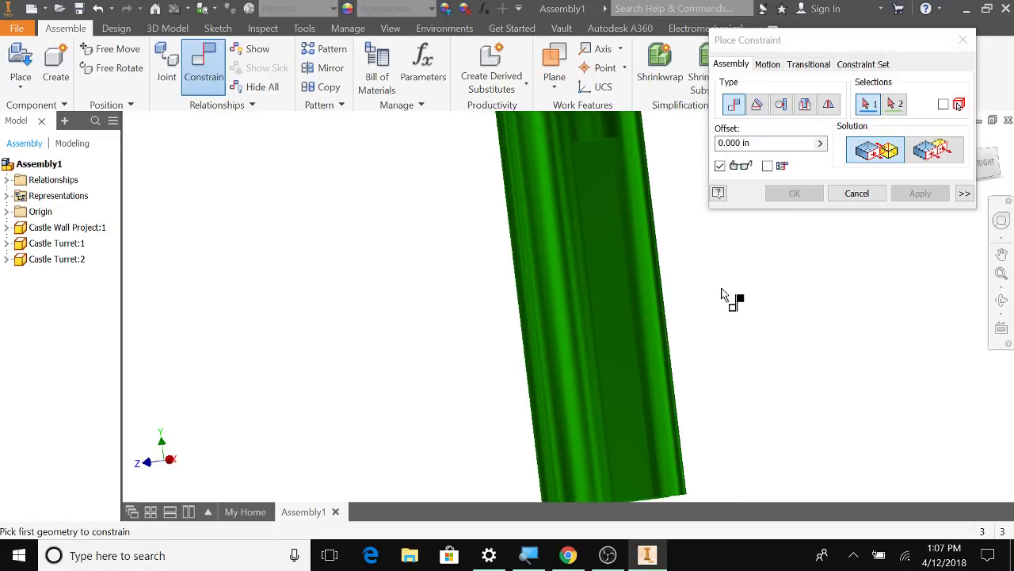
click(610, 284)
scroll(411, 299, up, 3)
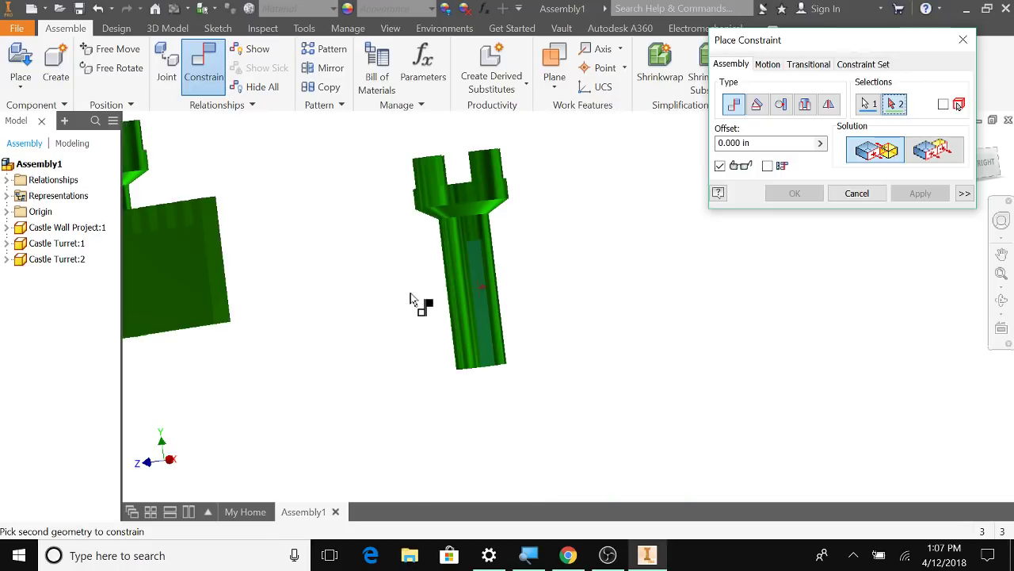
scroll(216, 268, down, 3)
click(215, 267)
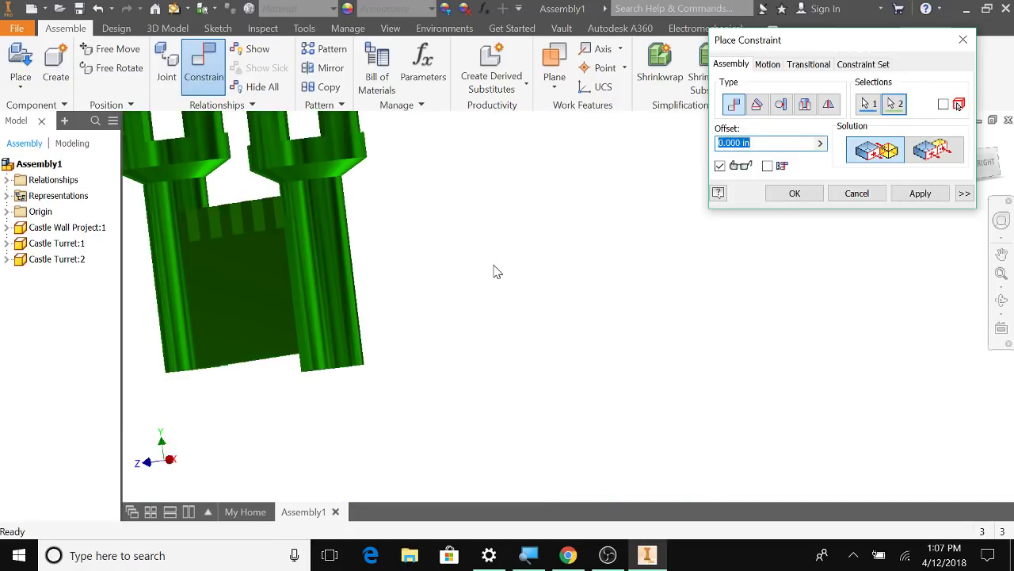
click(915, 196)
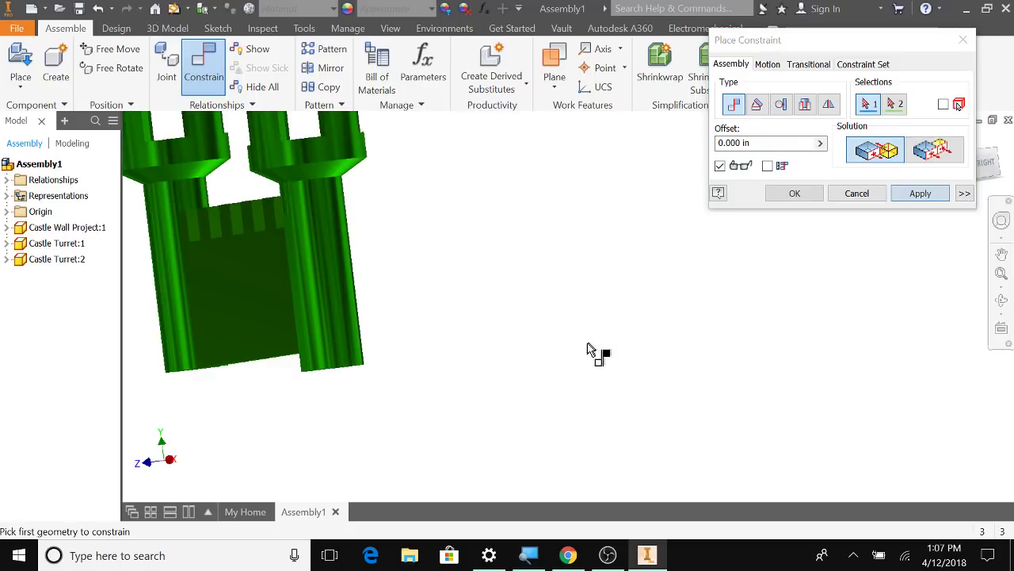
Orbit and pan to view the whole wall with a turret on each end
shift+middle_drag(482, 367, 475, 331)
middle_drag(435, 273, 443, 365)
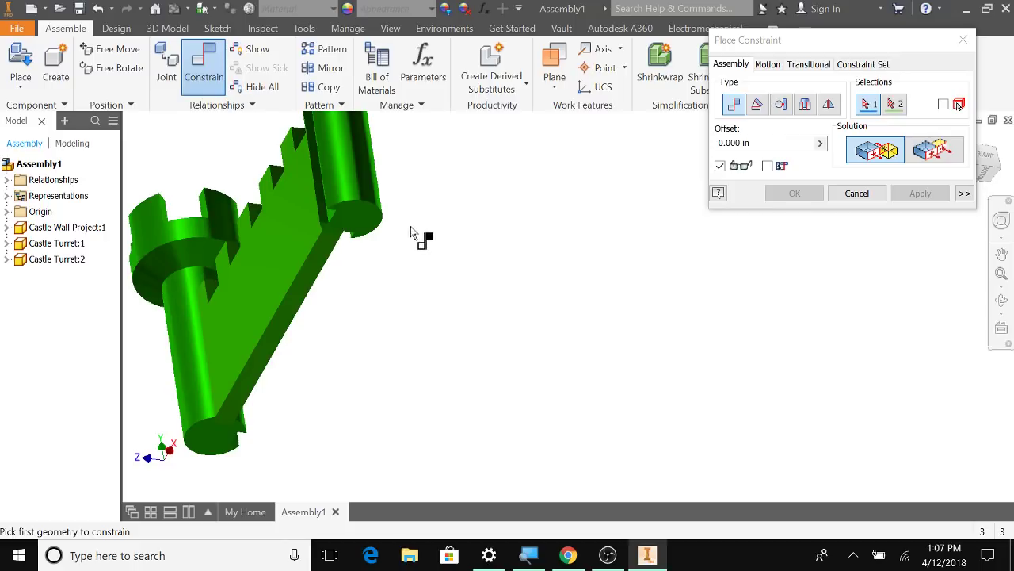
shift+middle_drag(410, 232, 470, 237)
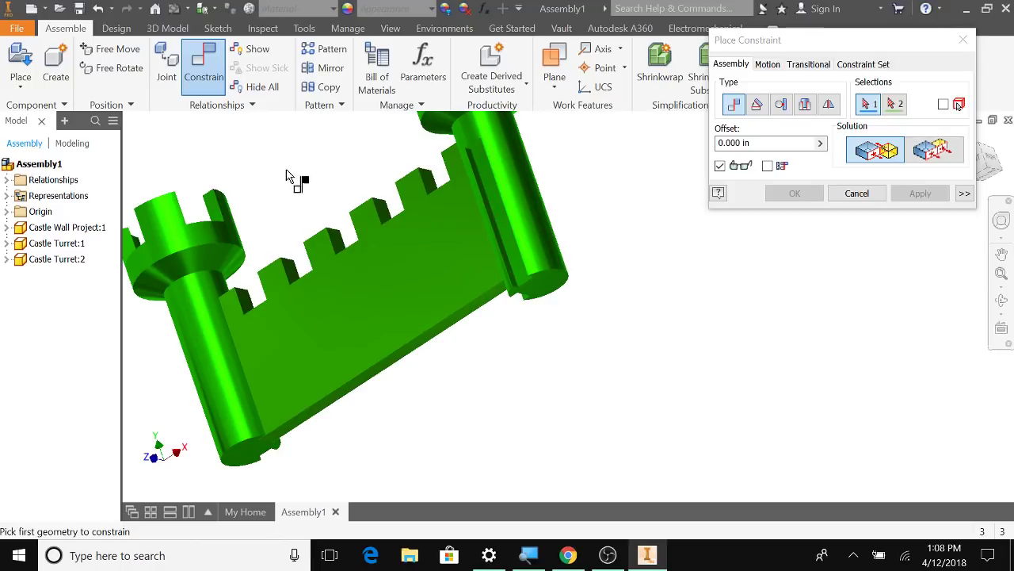
shift+middle_drag(611, 296, 212, 354)
shift+middle_drag(415, 351, 655, 360)
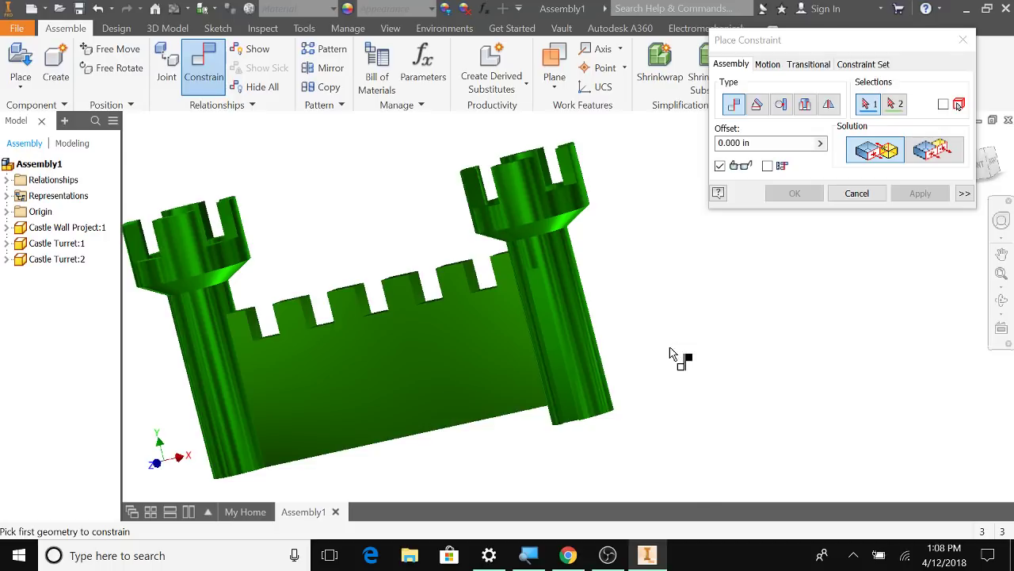
Delete Mate:3, pull Castle Turret:2 away, and re-mate its face to the wall edge
click(855, 193)
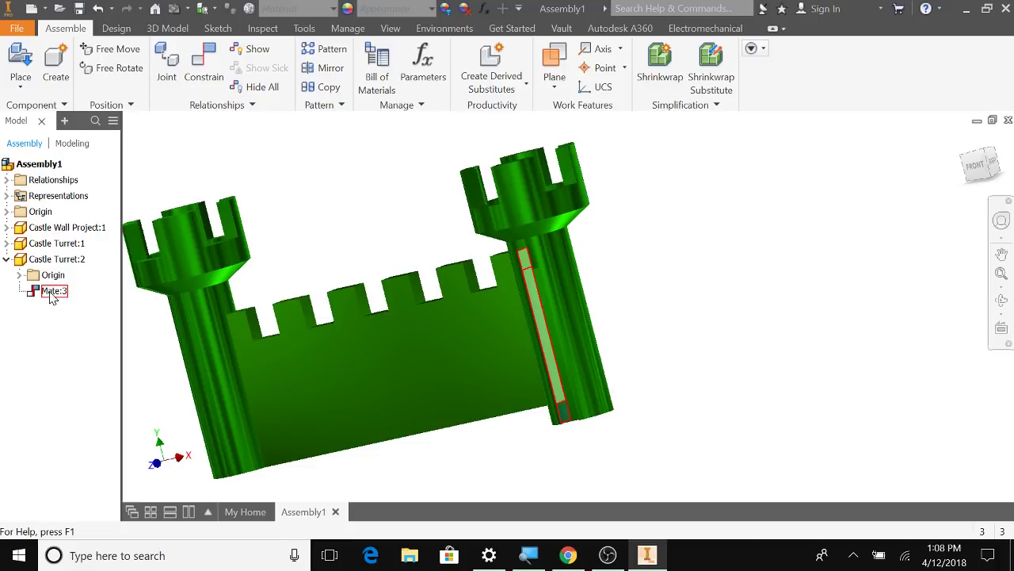
right_click(51, 295)
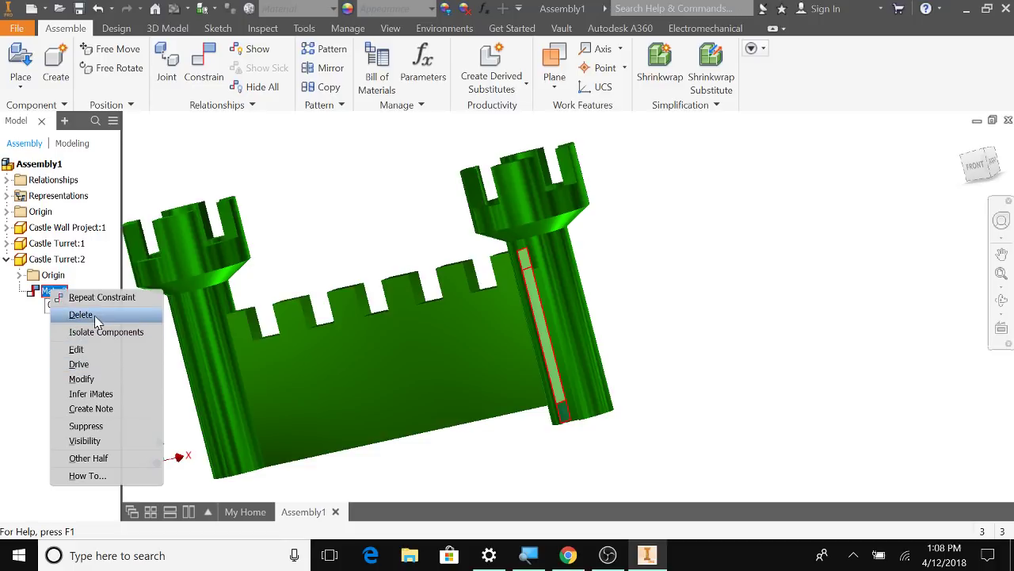
click(81, 315)
drag(479, 273, 709, 356)
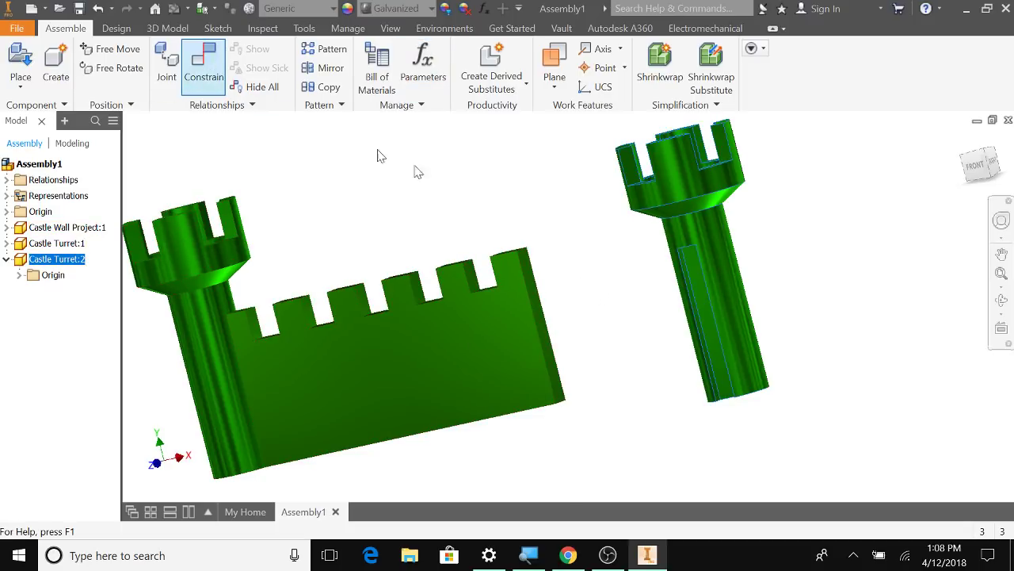
click(703, 287)
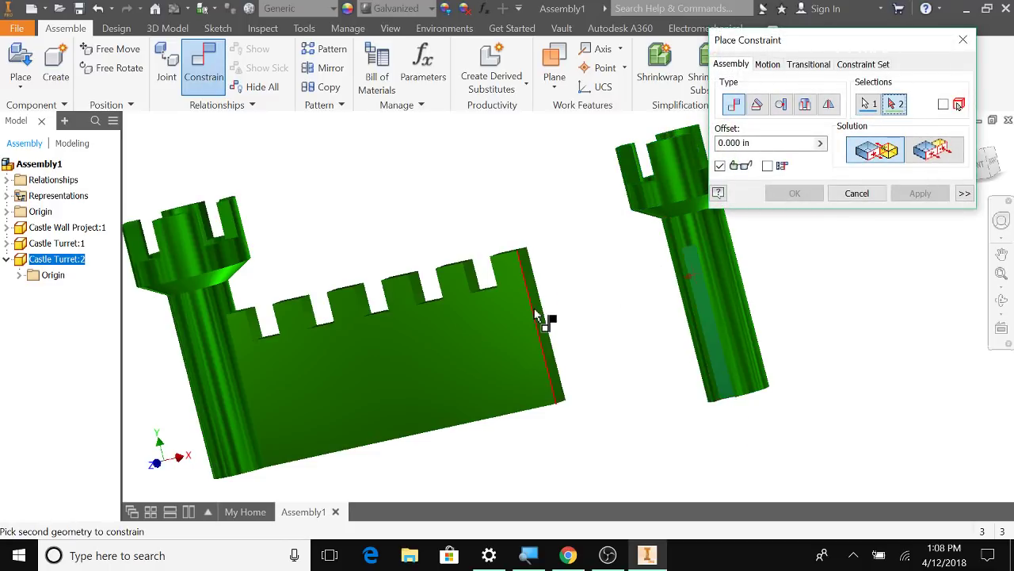
click(542, 310)
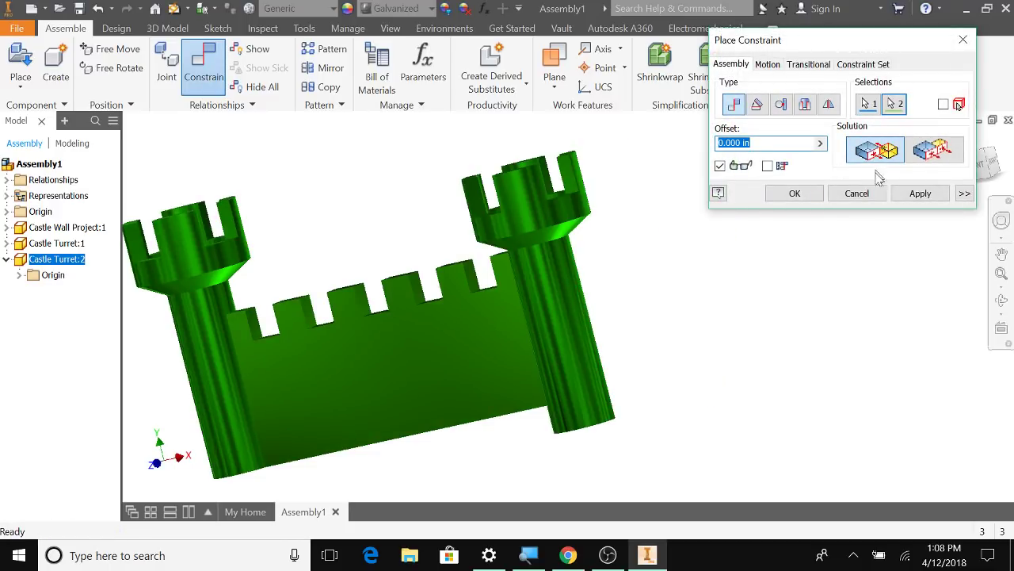
click(919, 194)
Add a Flush constraint aligning the turret's face with its circular edge at the base
shift+middle_drag(797, 356, 709, 349)
middle_drag(673, 404, 702, 303)
click(937, 150)
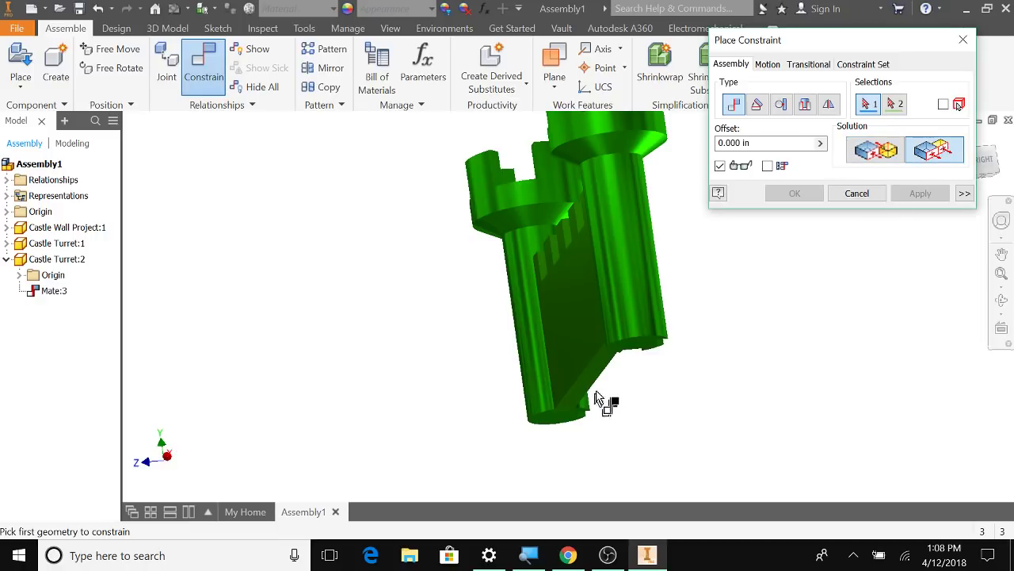
scroll(600, 394, up, 2)
click(615, 353)
click(651, 313)
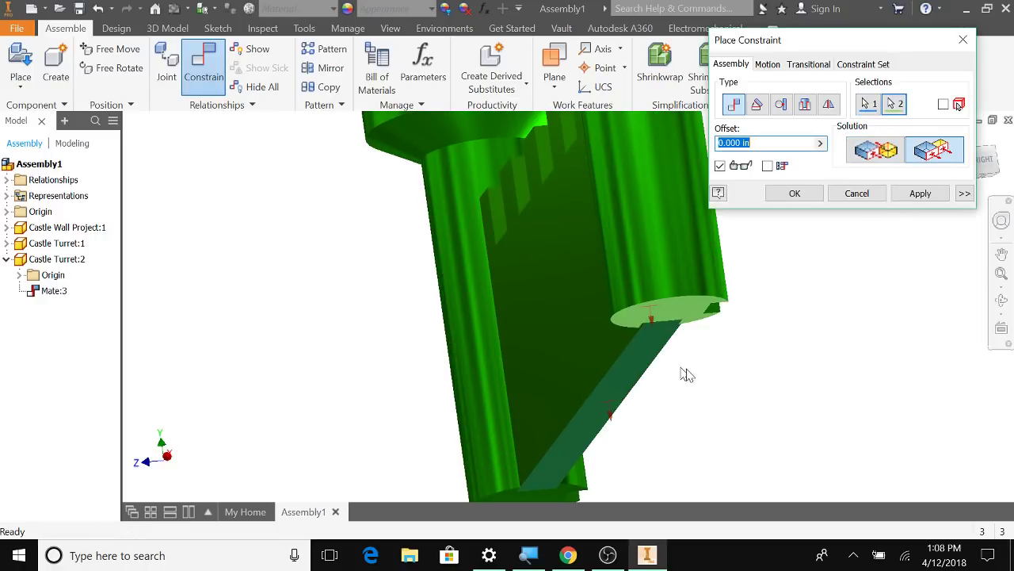
click(920, 194)
Mate the turret edge to the matching wall edge as Mate:4, then close the constraint dialog
shift+middle_drag(731, 441, 736, 404)
scroll(622, 396, up, 2)
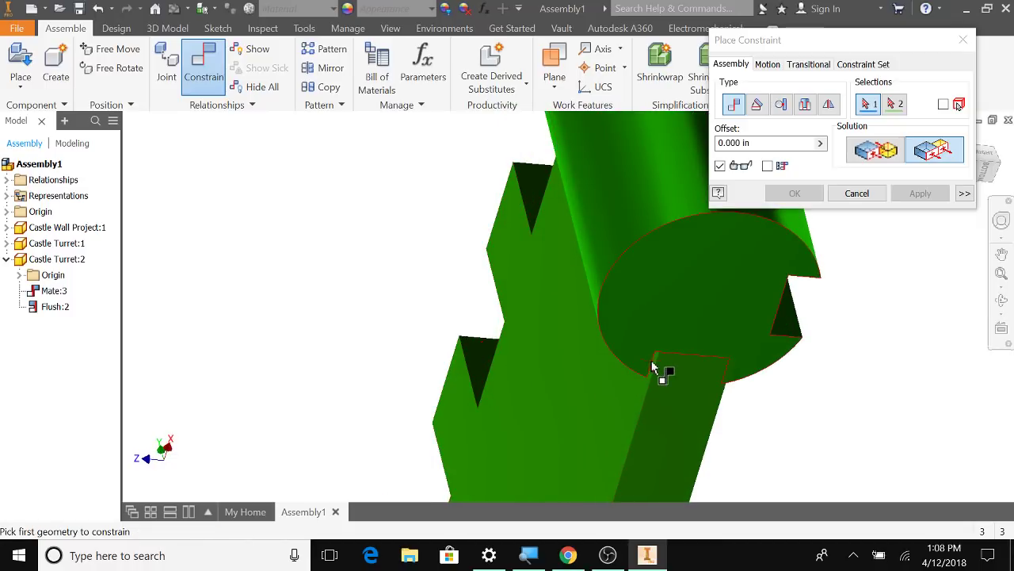
click(851, 157)
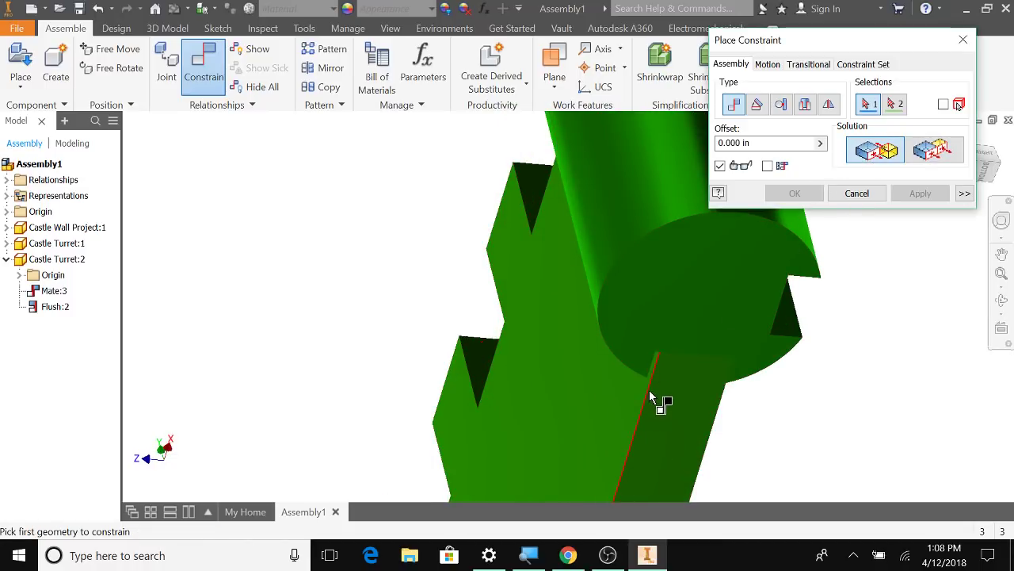
scroll(650, 396, up, 2)
click(661, 351)
click(670, 351)
click(911, 195)
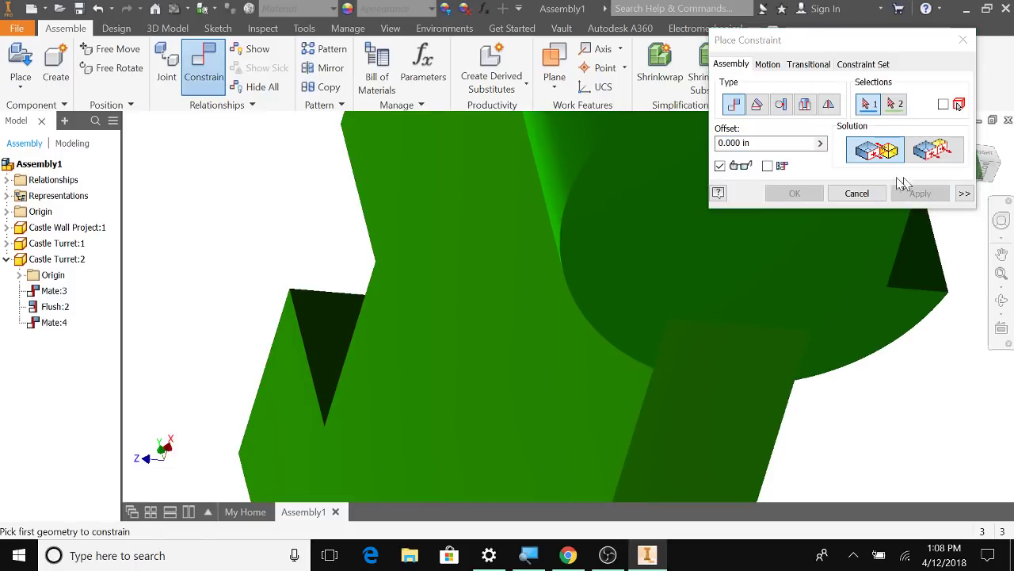
click(963, 40)
shift+middle_drag(963, 40, 879, 376)
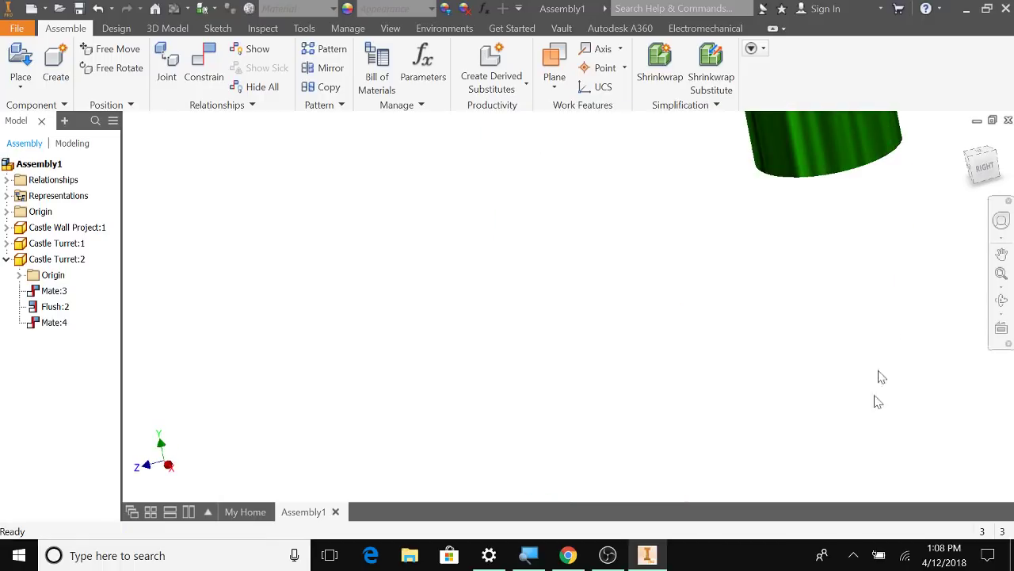
From the Home view, drag Castle Wall Project:1 with both turrets to a new spot, then orbit to back and side views
click(965, 138)
drag(679, 356, 616, 371)
click(801, 399)
shift+middle_drag(800, 396, 594, 389)
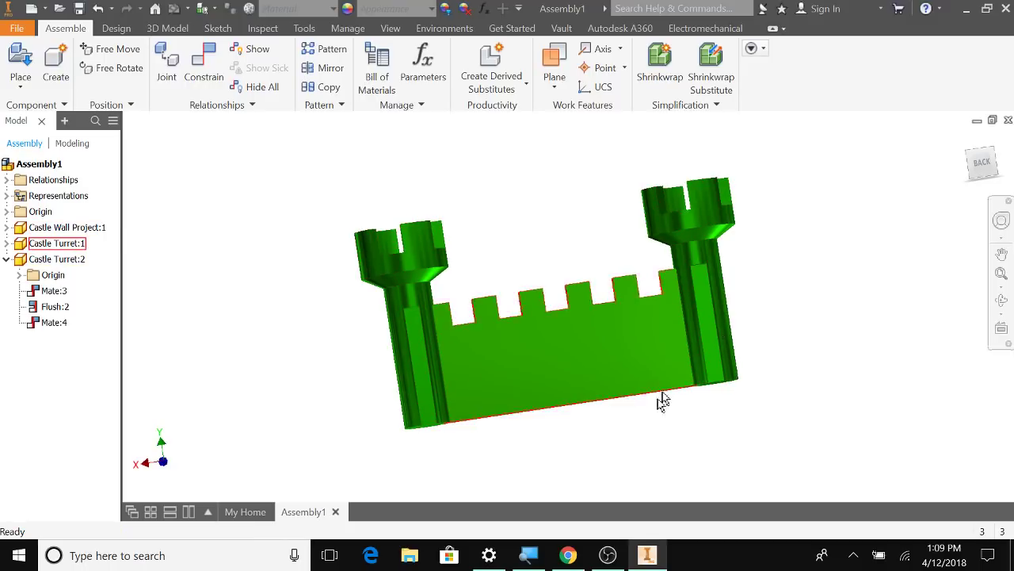
shift+middle_drag(758, 387, 897, 392)
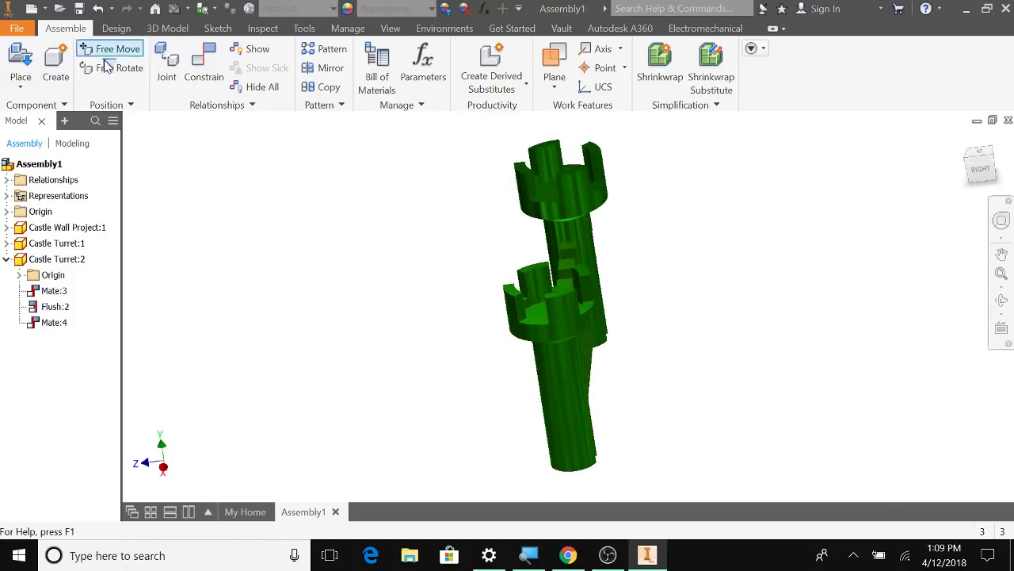
Drop two more Castle Wall Project copies (:2 and :3) beside the turreted wall
click(204, 53)
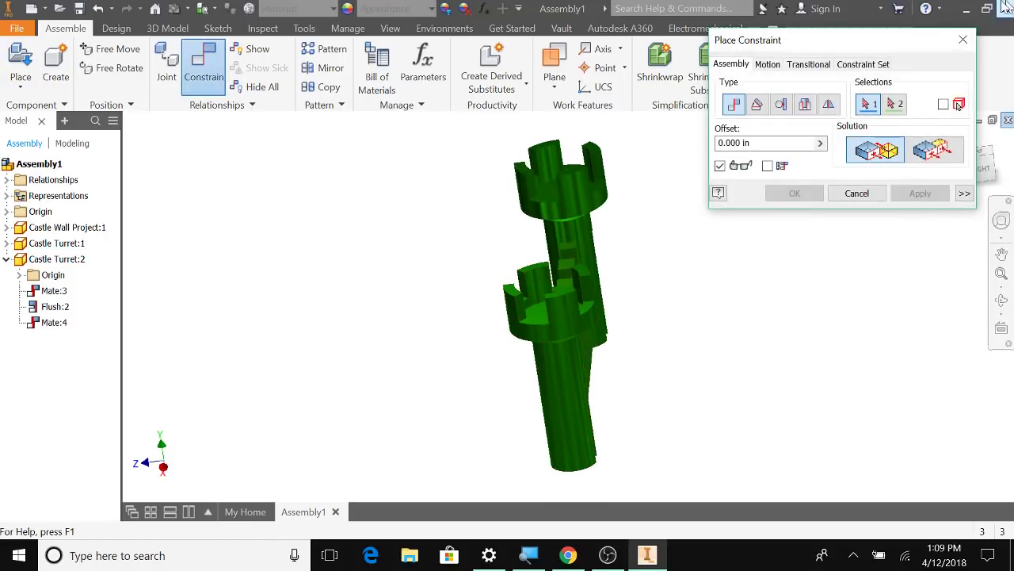
click(963, 39)
click(19, 72)
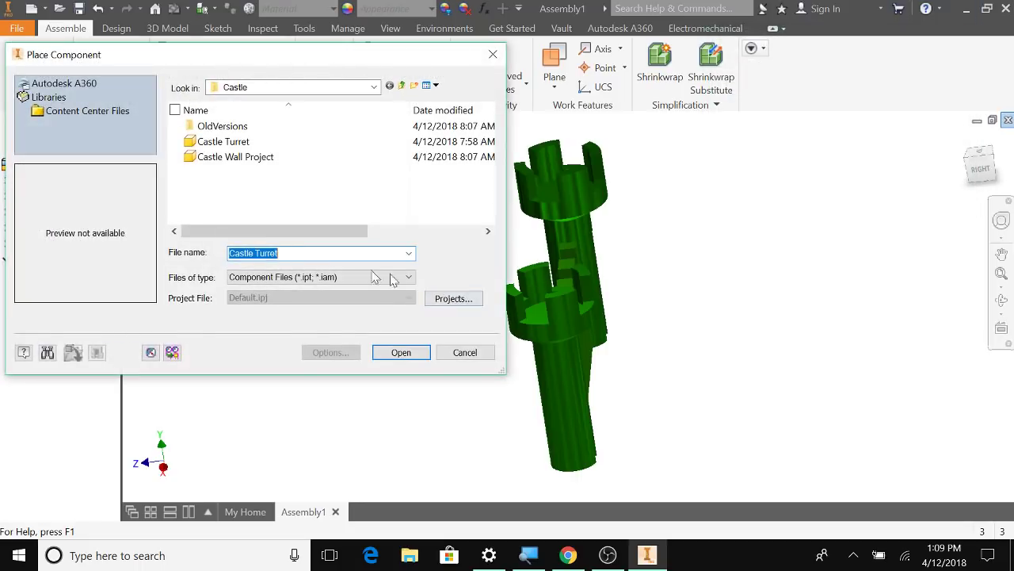
click(240, 158)
click(397, 353)
click(763, 299)
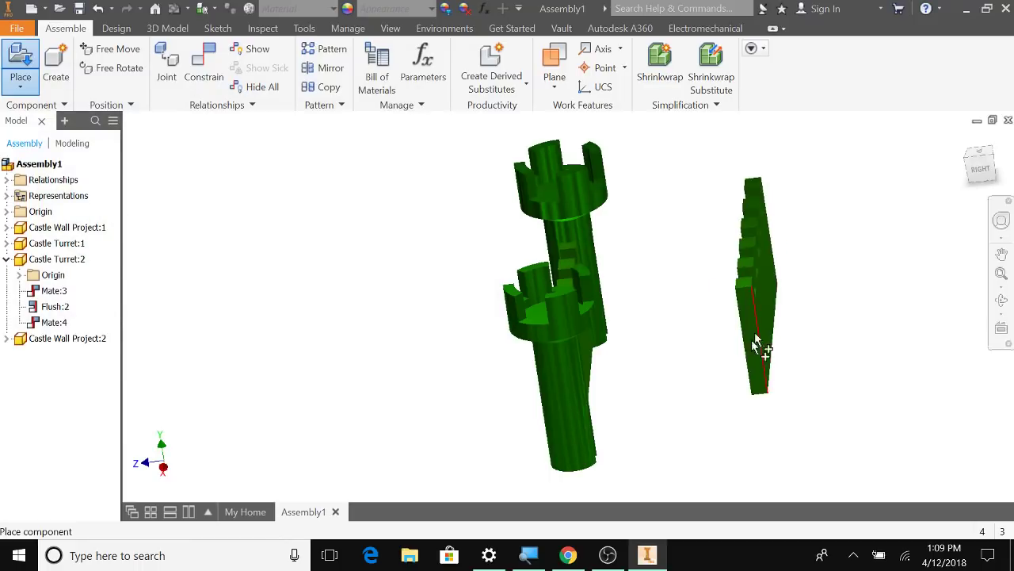
click(862, 286)
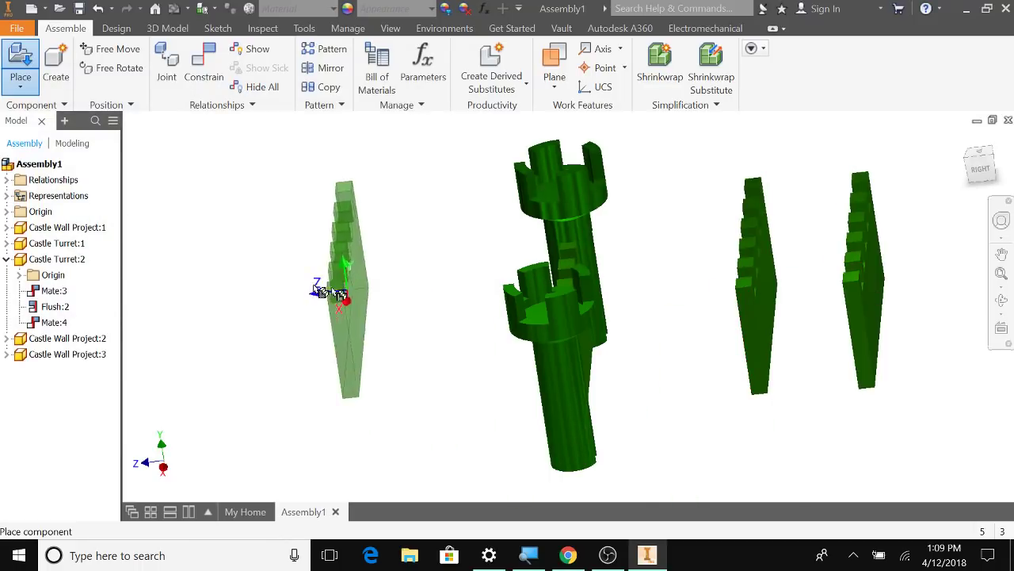
key(Escape)
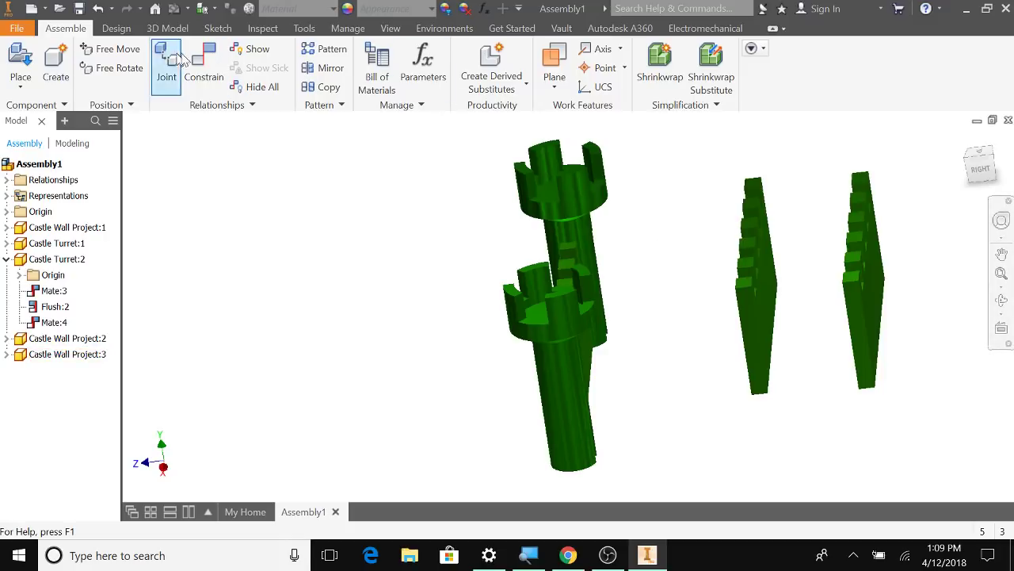
Mate a face of the new wall against the turret face, adding Mate:5
scroll(770, 363, up, 3)
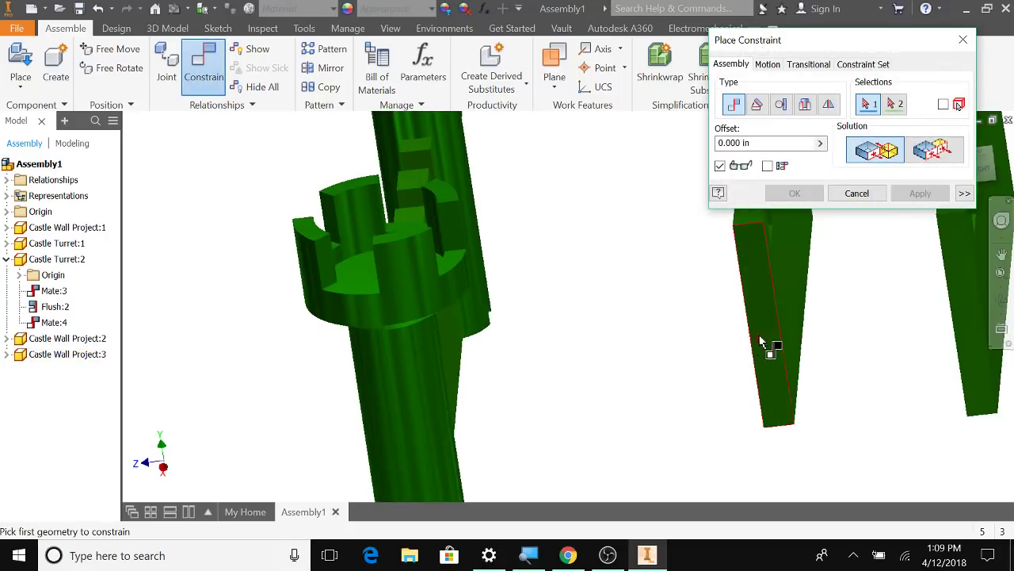
click(767, 345)
scroll(640, 411, down, 2)
shift+middle_drag(668, 448, 554, 432)
scroll(383, 409, up, 2)
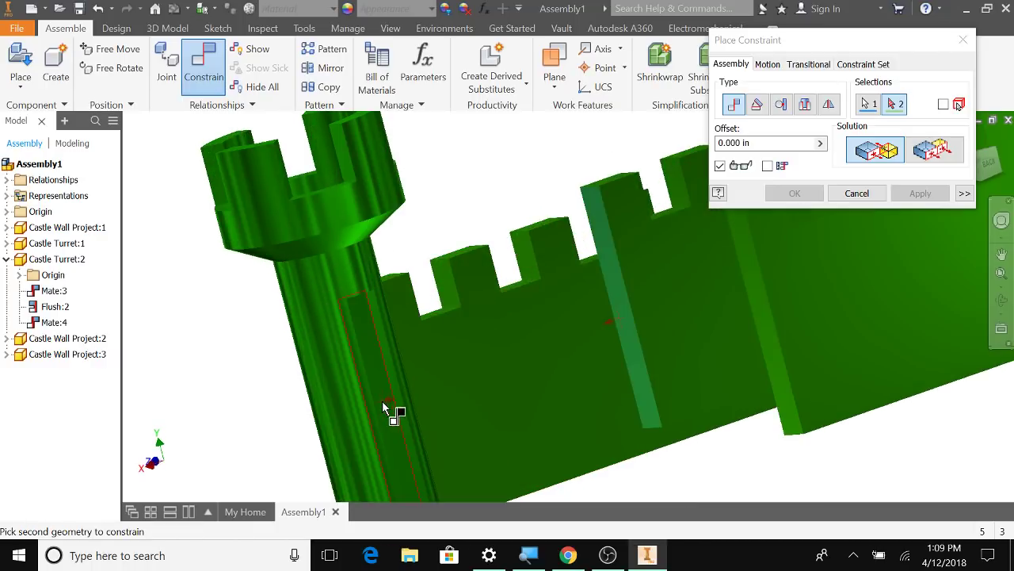
click(379, 394)
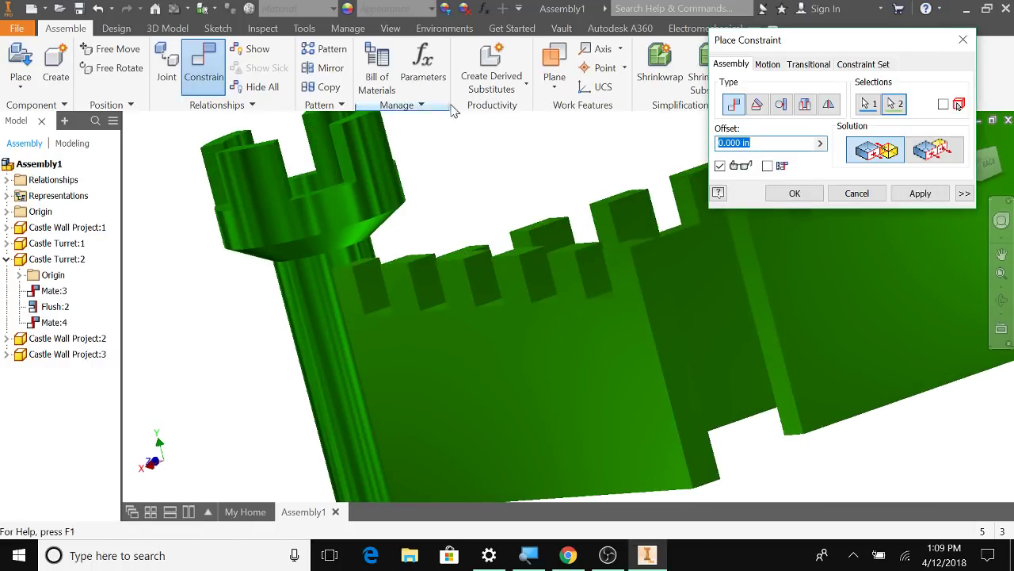
click(917, 193)
Make the wall face flush with the turret's end face, adding Flush:3
scroll(289, 364, down, 3)
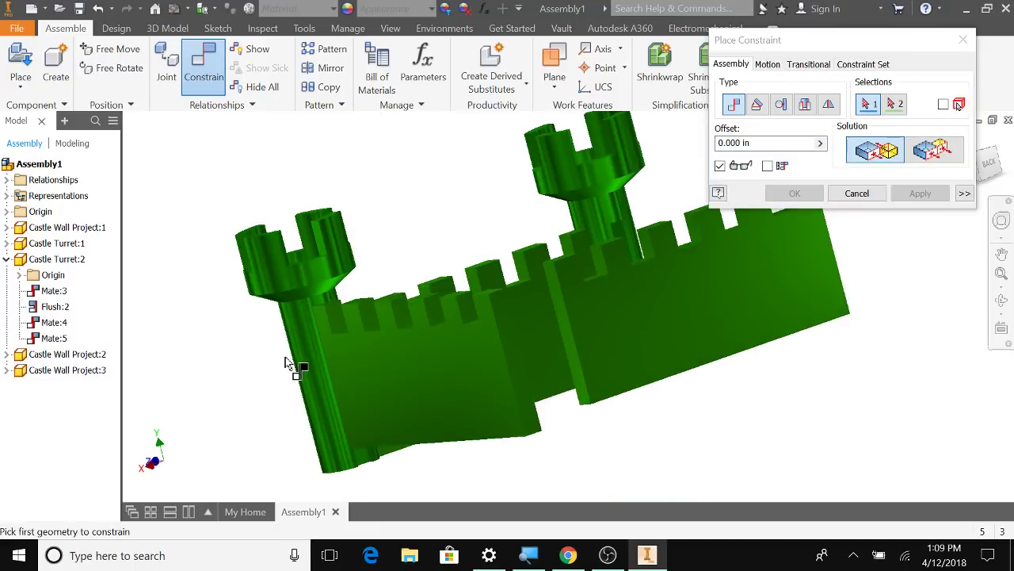
shift+middle_drag(393, 464, 454, 351)
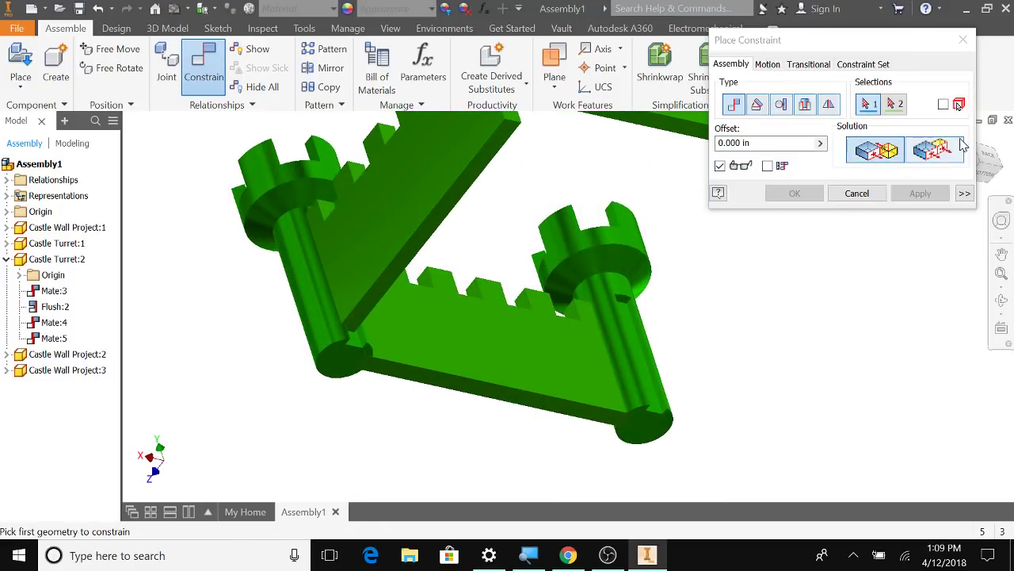
click(936, 151)
click(392, 292)
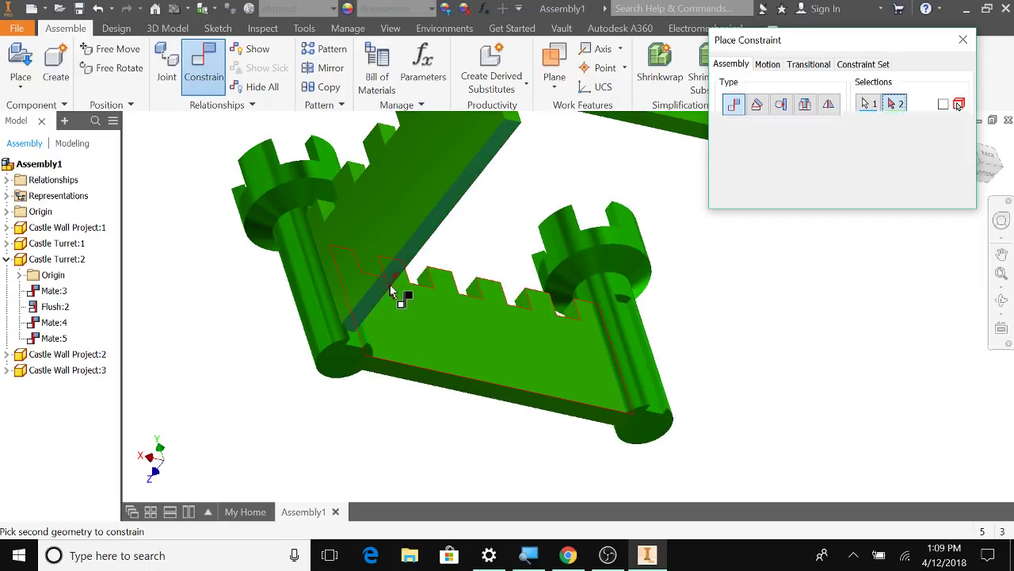
click(350, 358)
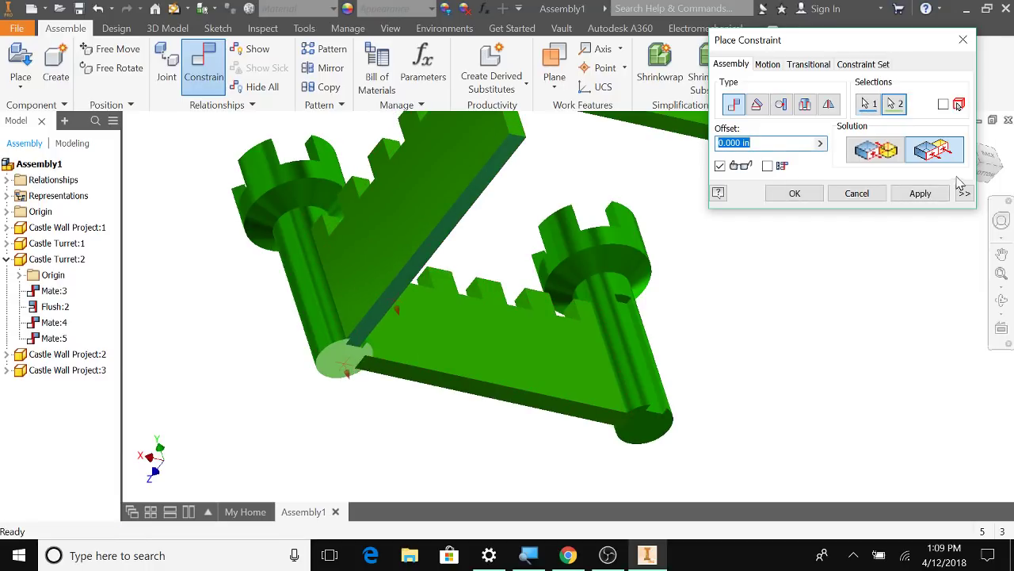
click(920, 198)
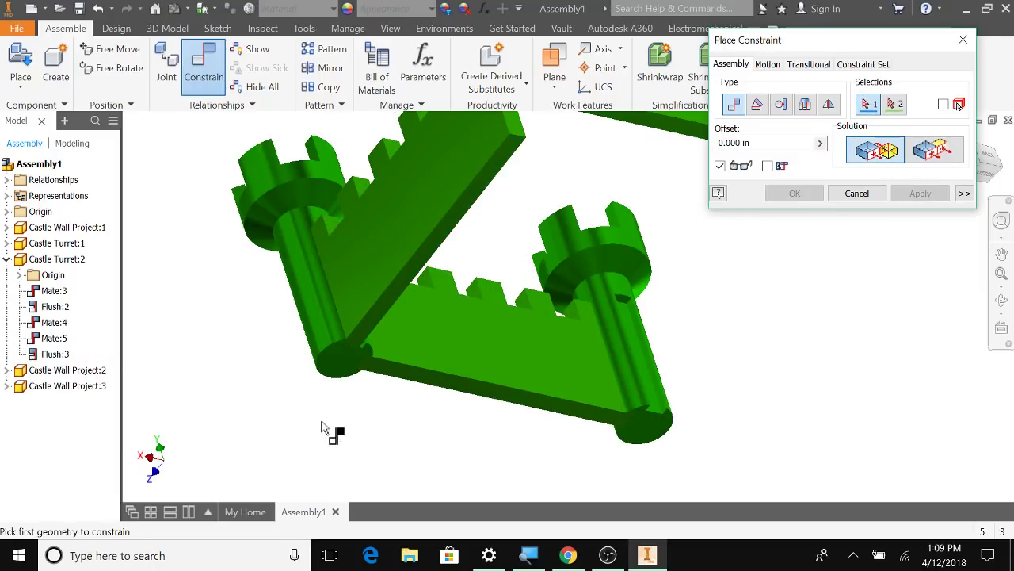
Mate the wall edge to the turret edge, adding Mate:6
scroll(372, 360, down, 5)
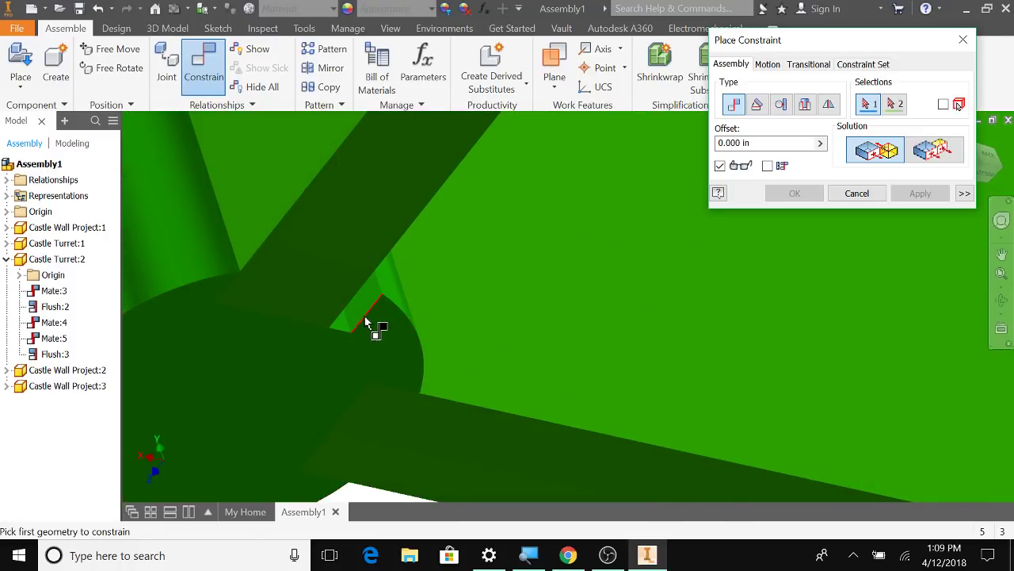
click(366, 321)
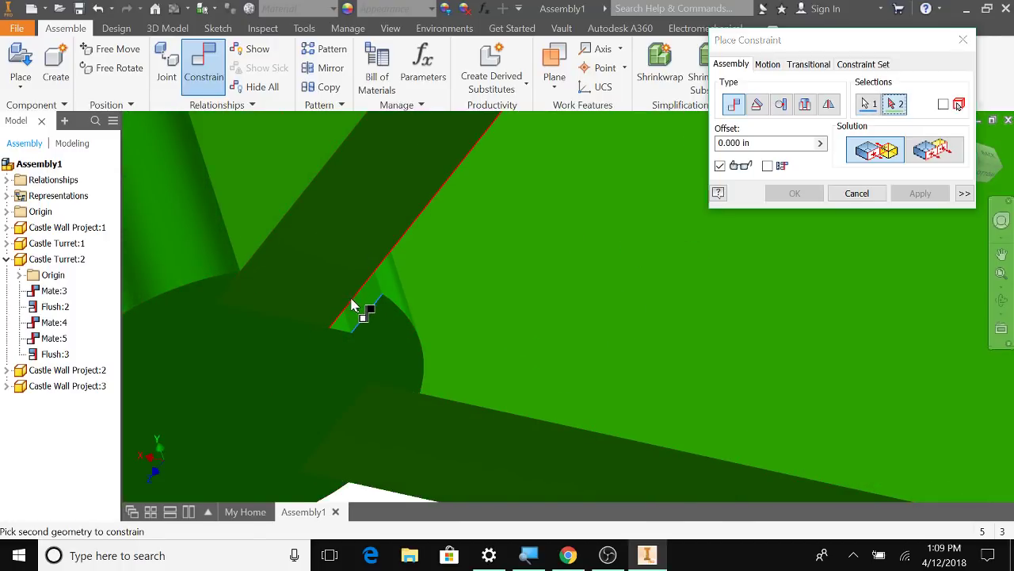
click(352, 305)
click(919, 194)
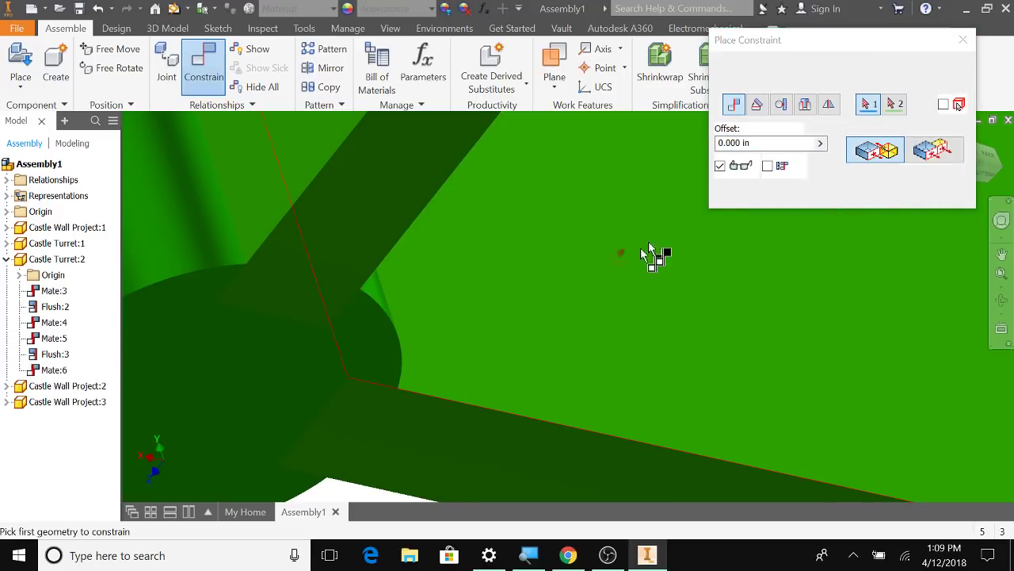
scroll(777, 409, up, 5)
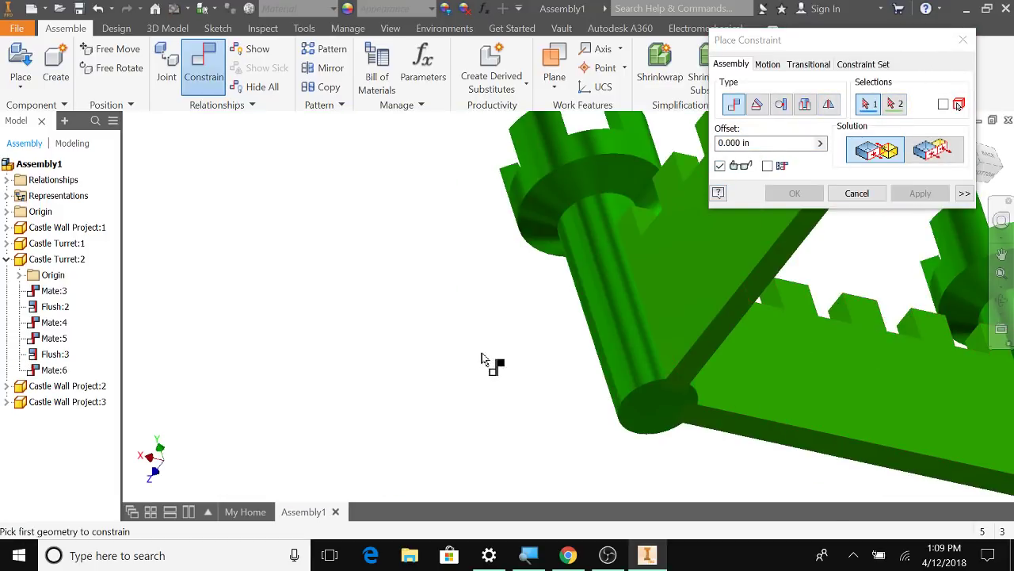
Constrain the third wall's edge to the second turret's face with a flush alignment
shift+middle_drag(489, 360, 542, 377)
shift+middle_drag(924, 358, 738, 398)
scroll(546, 448, down, 3)
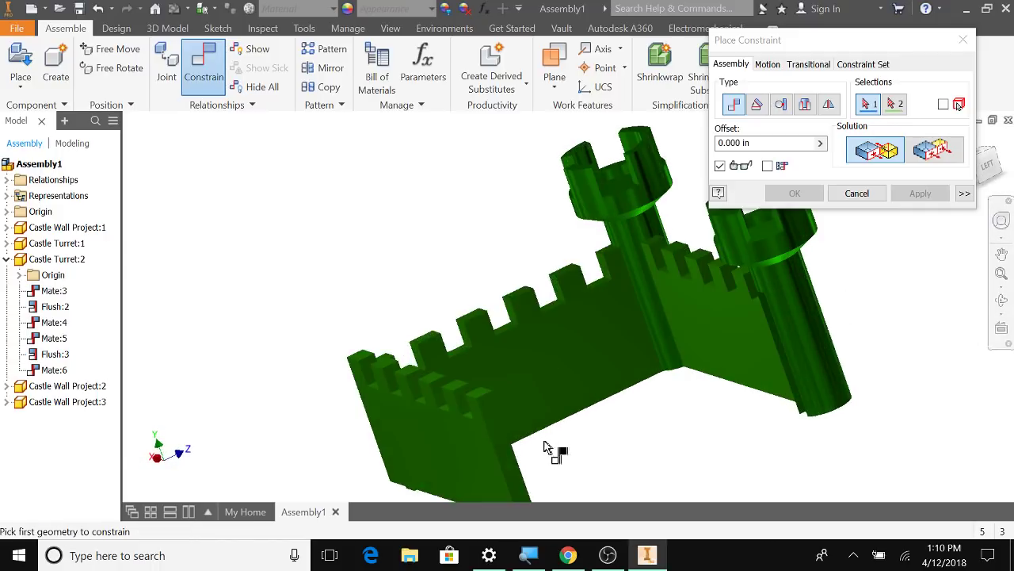
click(492, 457)
shift+middle_drag(708, 446, 803, 414)
scroll(866, 306, down, 4)
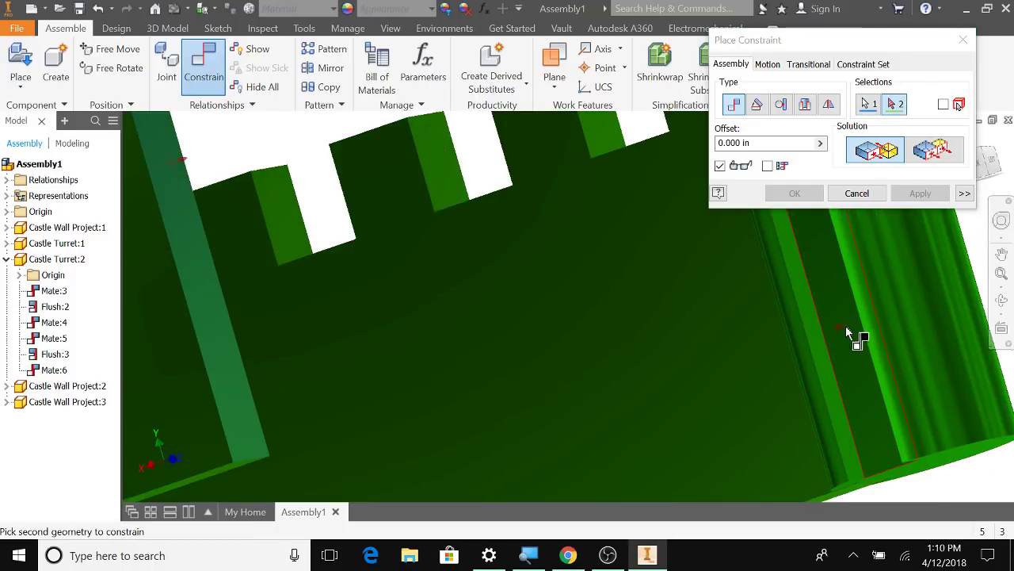
scroll(936, 400, up, 5)
shift+middle_drag(946, 414, 947, 380)
click(917, 357)
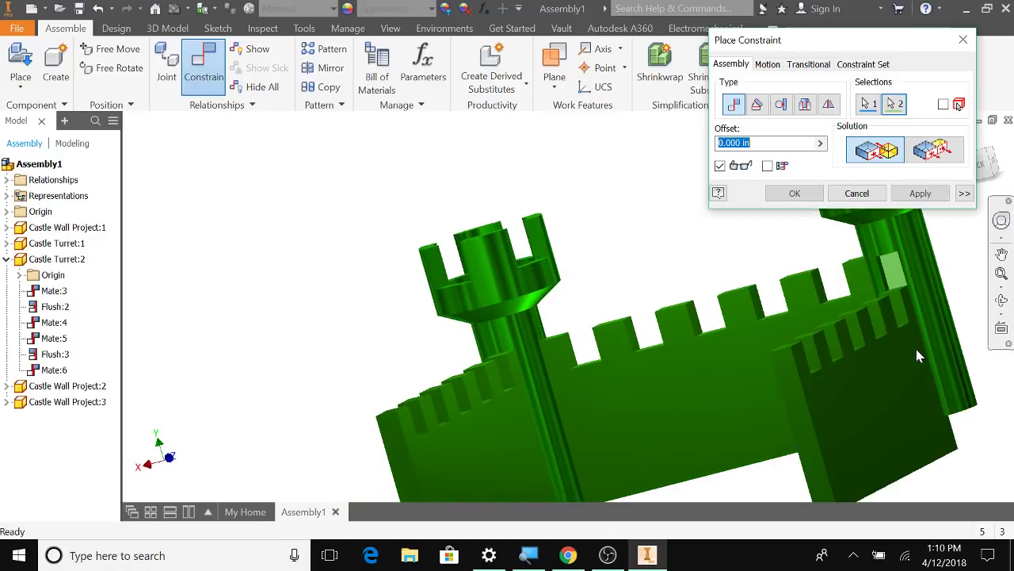
click(921, 193)
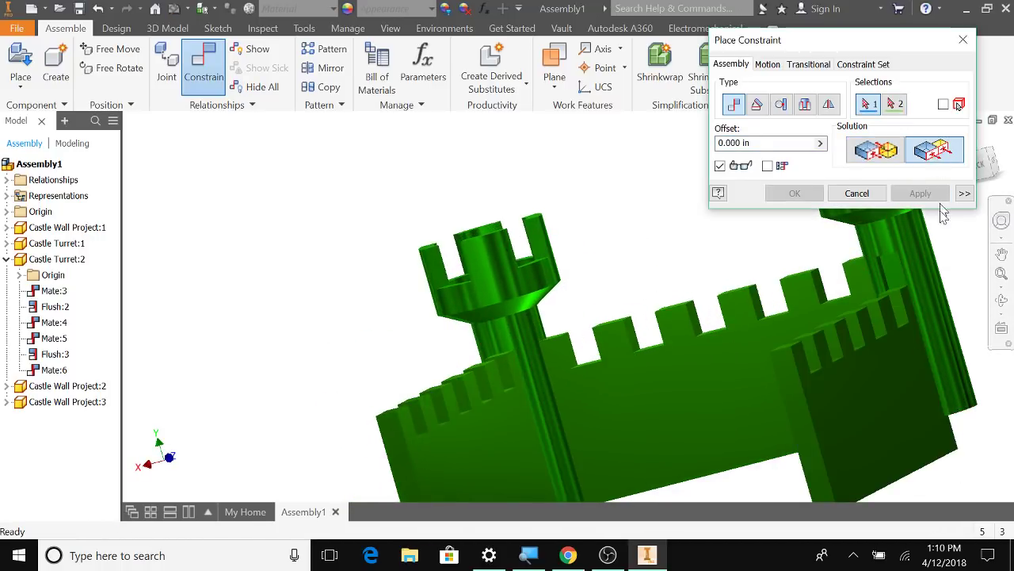
click(935, 151)
Constrain the third wall's base edge to the turret edge
shift+middle_drag(973, 453, 945, 380)
click(934, 382)
click(951, 358)
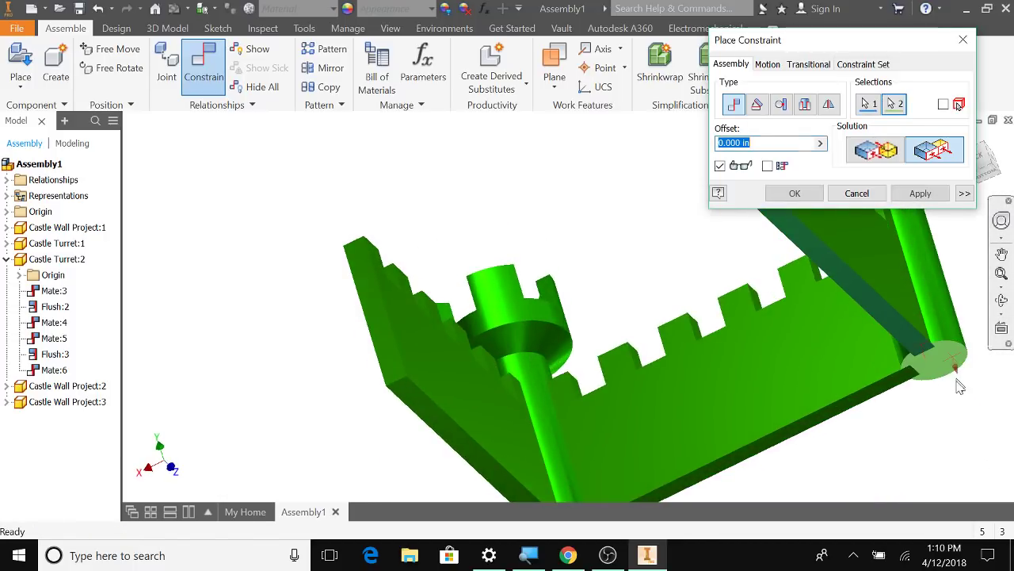
click(921, 193)
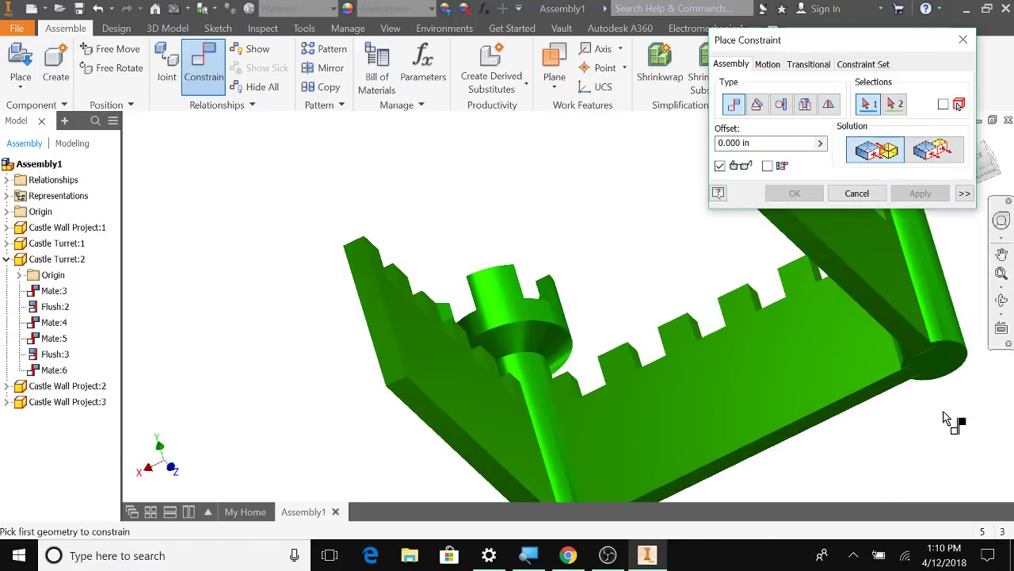
Reposition the third wall and constrain another wall edge to the turret edge
scroll(943, 412, up, 5)
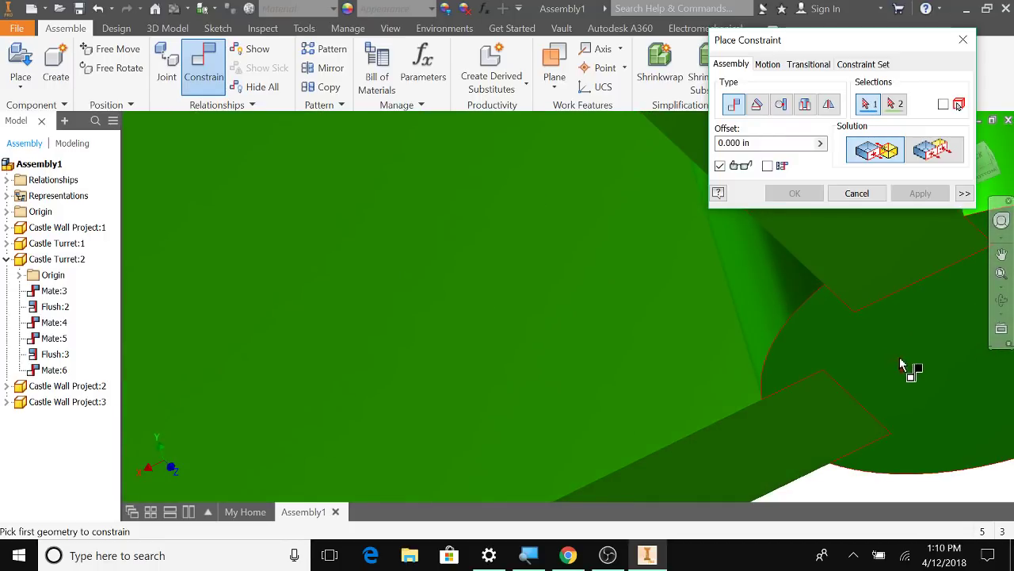
shift+middle_drag(911, 367, 906, 344)
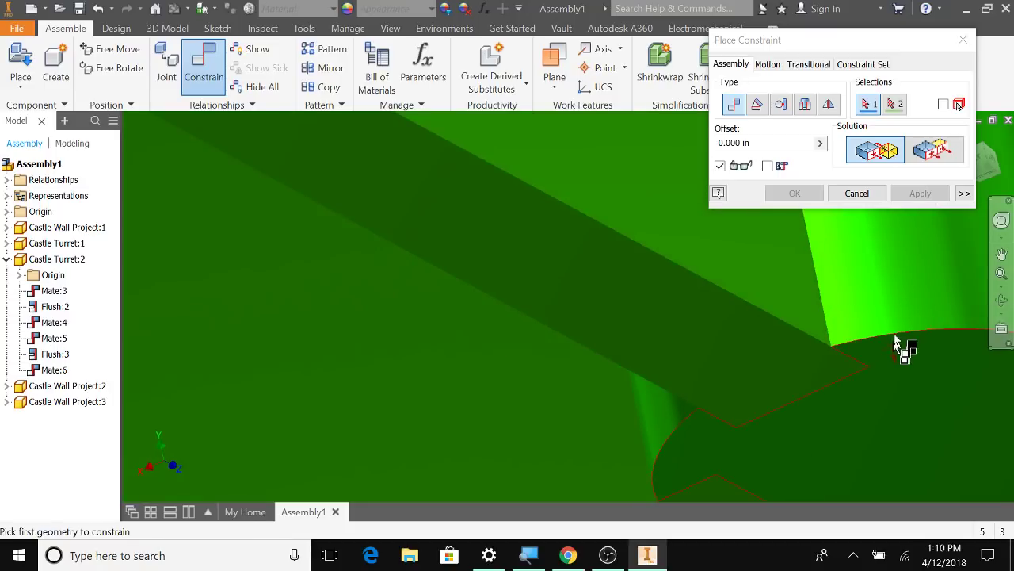
click(856, 193)
drag(800, 350, 687, 300)
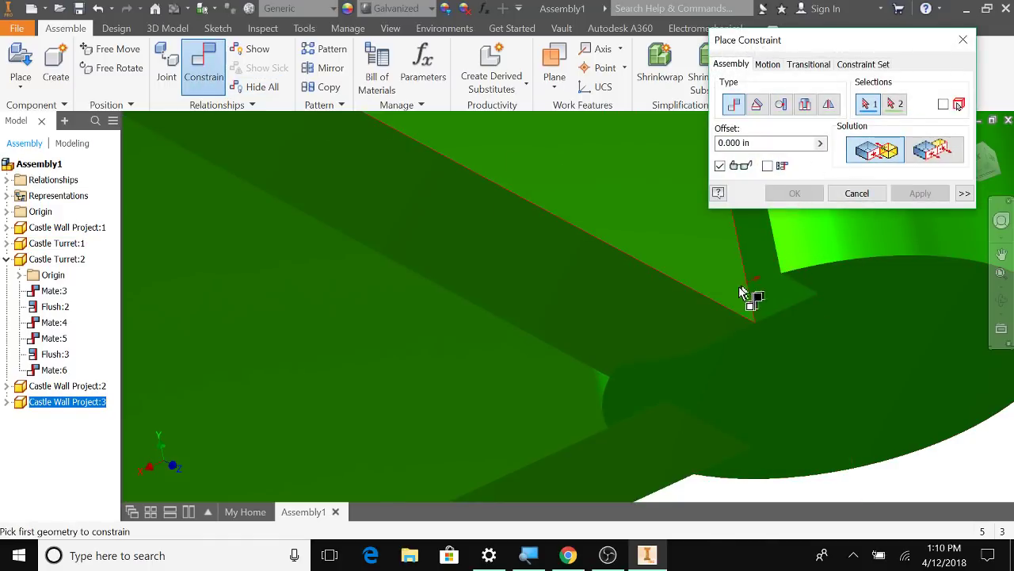
click(724, 309)
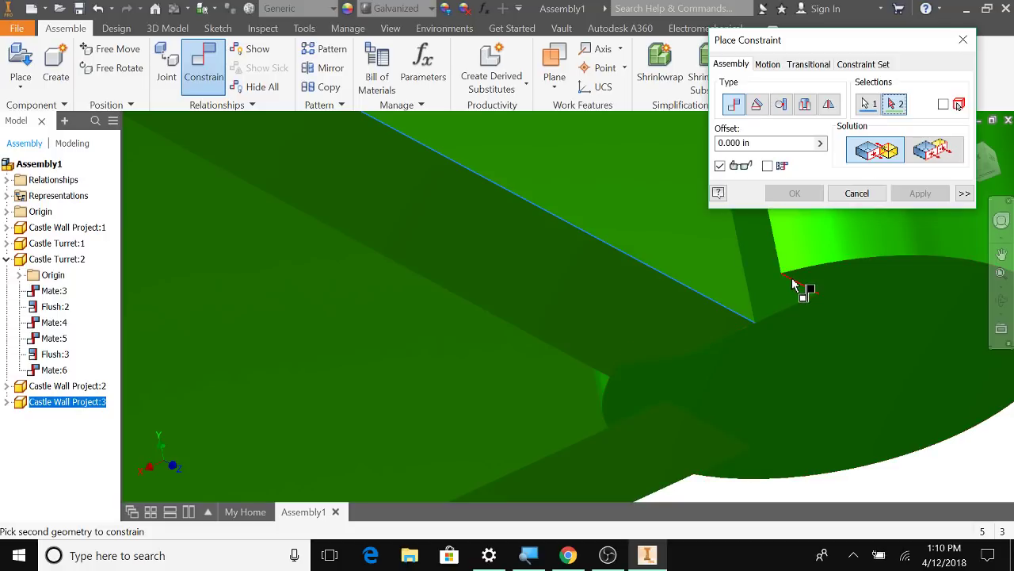
click(793, 282)
click(921, 195)
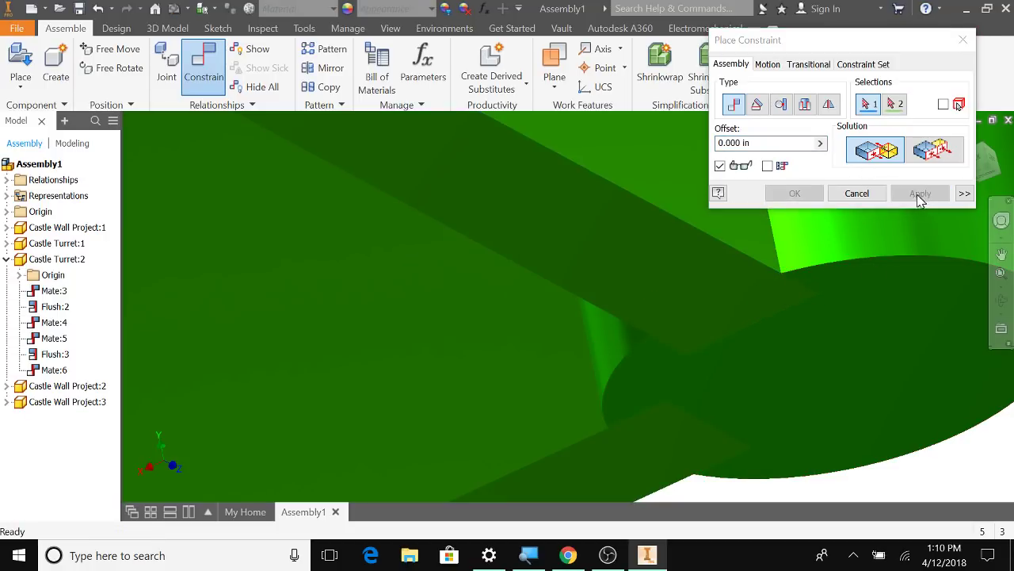
Close the constraint tool and drag the lower wall to test its connection
click(857, 194)
scroll(849, 306, down, 5)
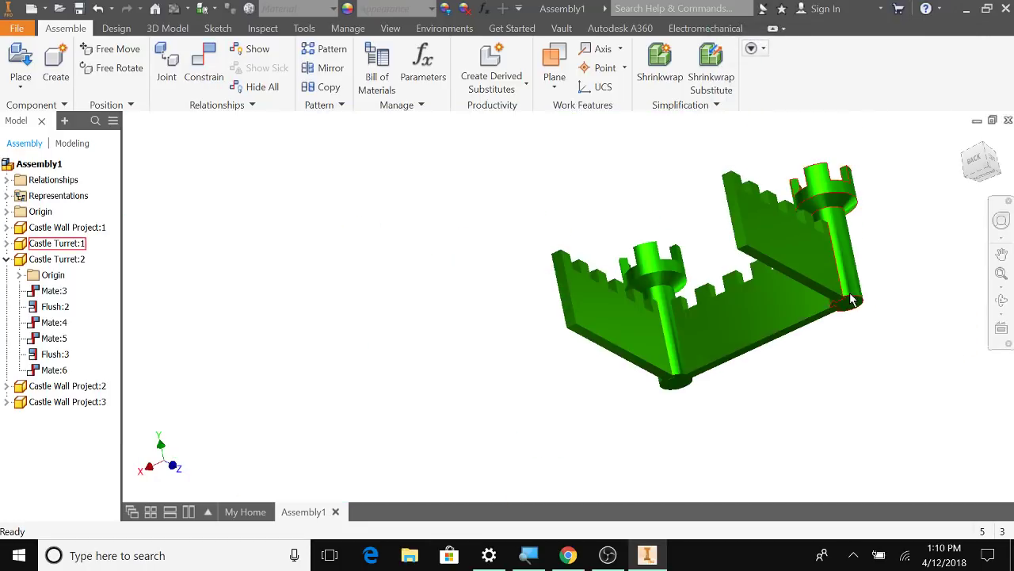
shift+middle_drag(840, 357, 780, 390)
drag(780, 390, 673, 380)
click(842, 358)
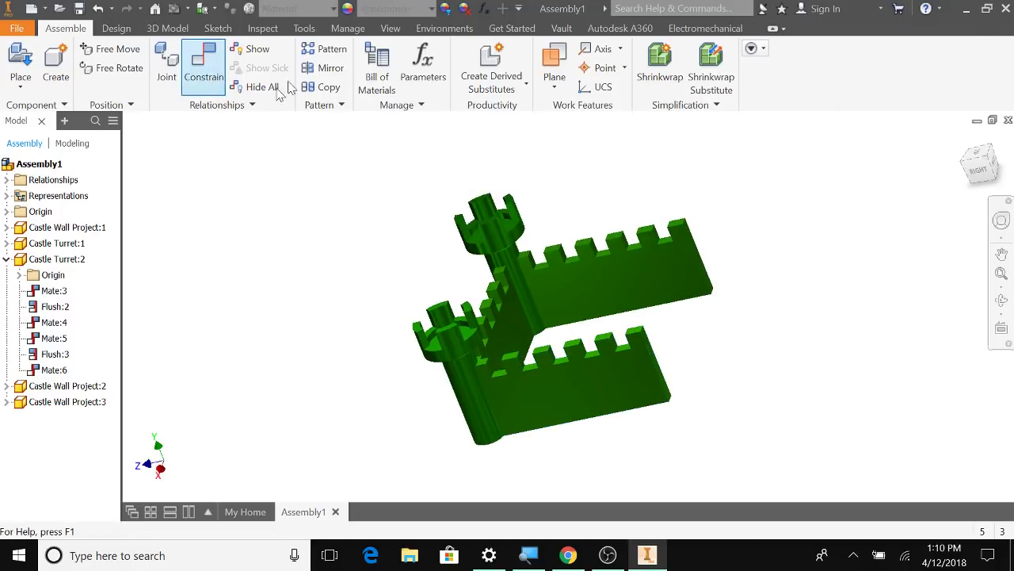
Place one Castle Turret copy (Castle Turret:3) to the right of the walls
click(874, 194)
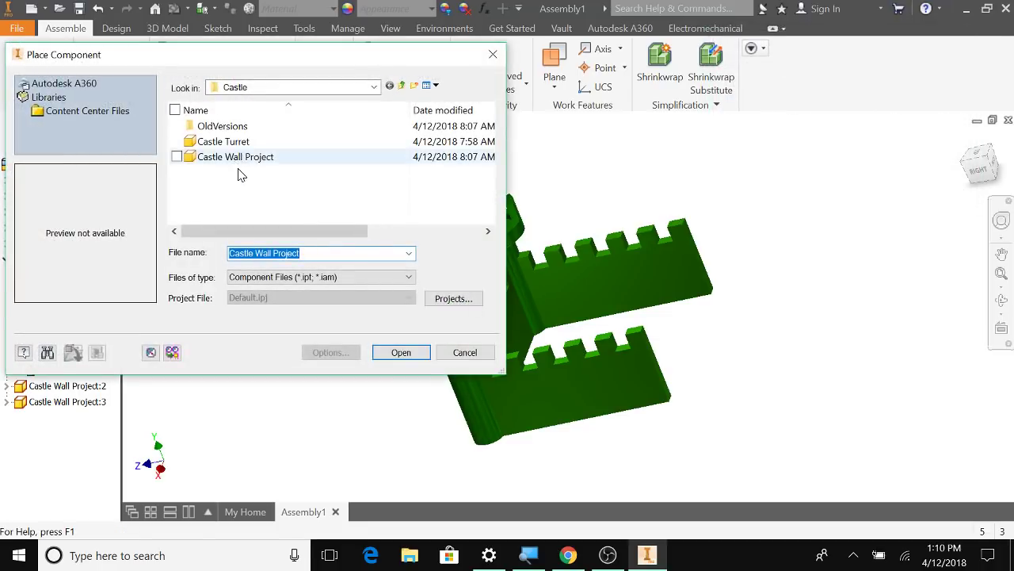
click(229, 143)
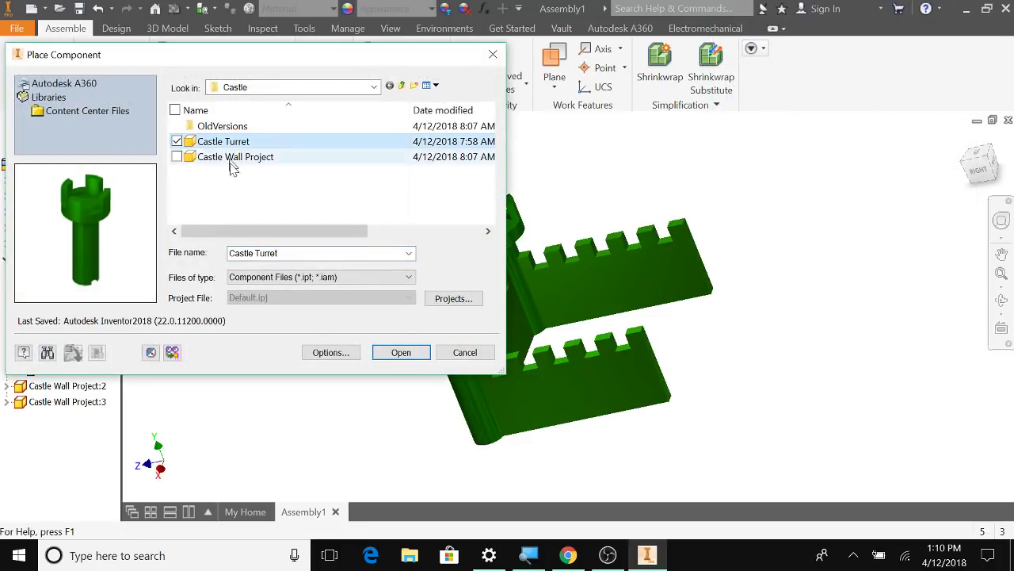
click(401, 352)
click(812, 273)
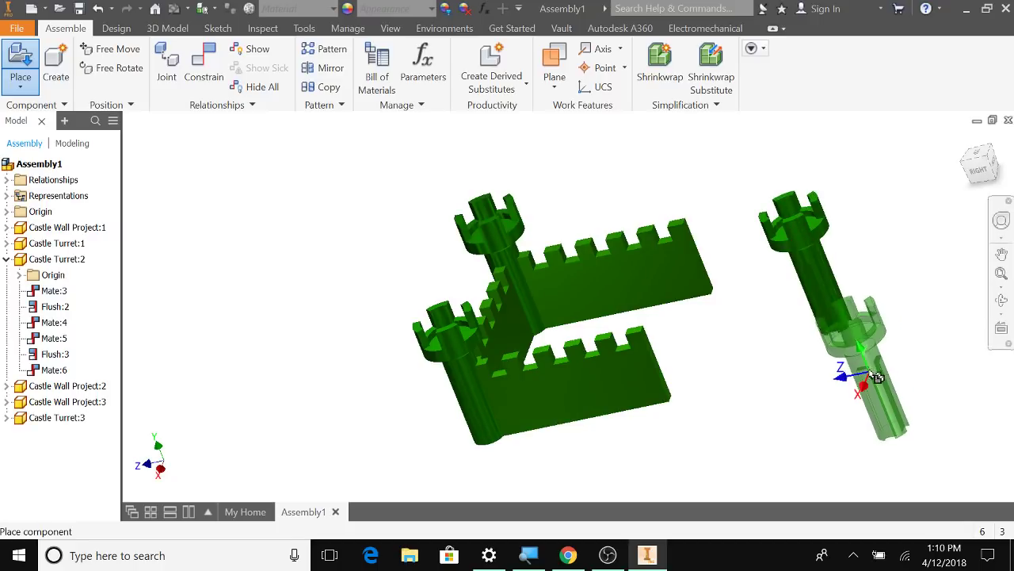
key(Escape)
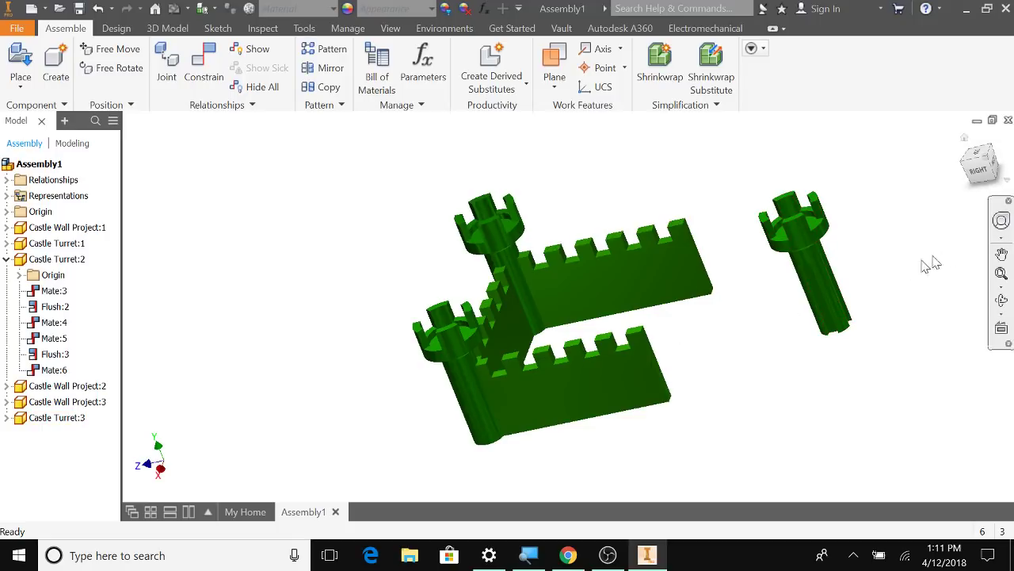
Mate the third turret's face to the wall's free-end edge
click(204, 65)
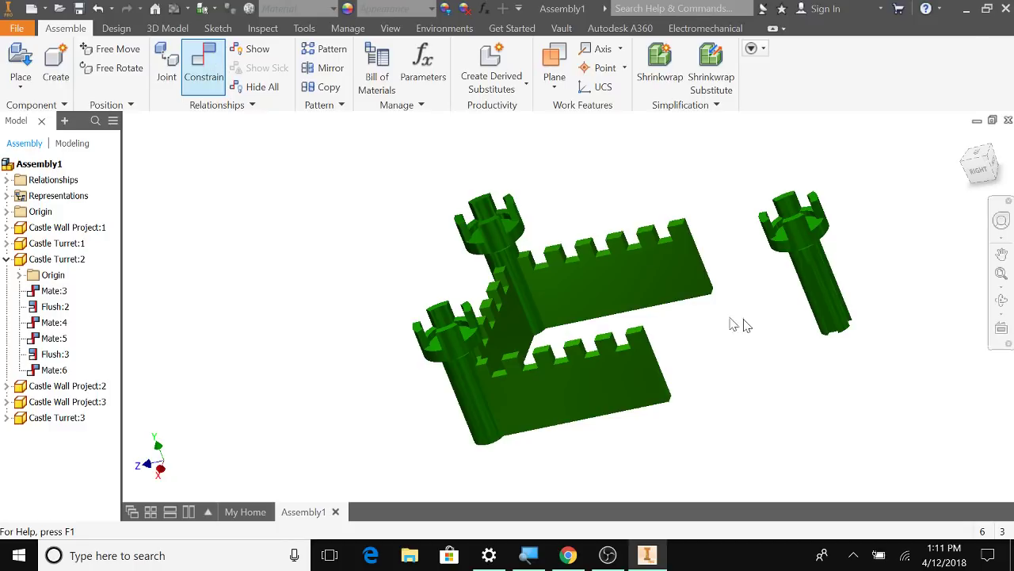
scroll(828, 317, up, 5)
click(826, 285)
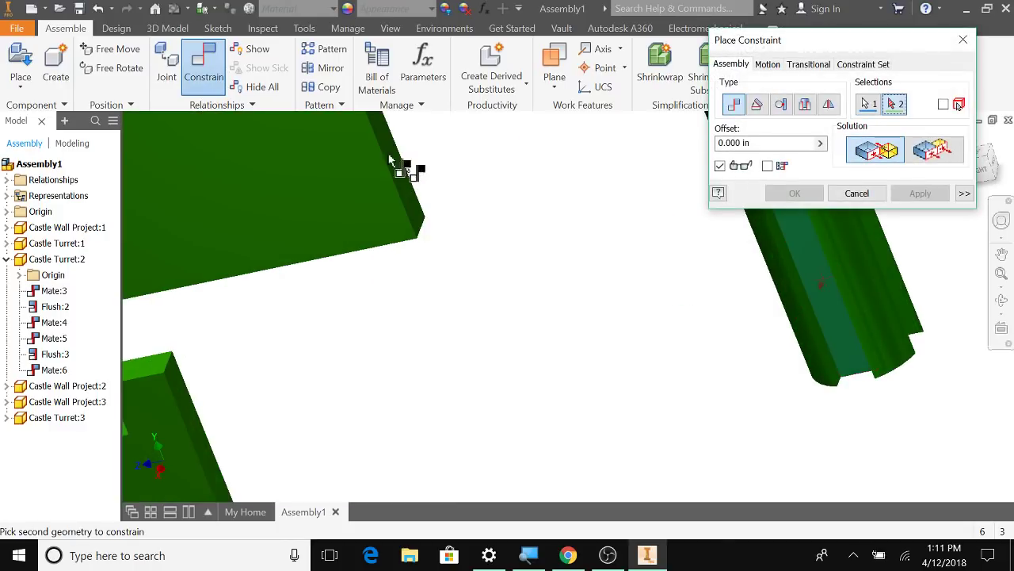
click(389, 152)
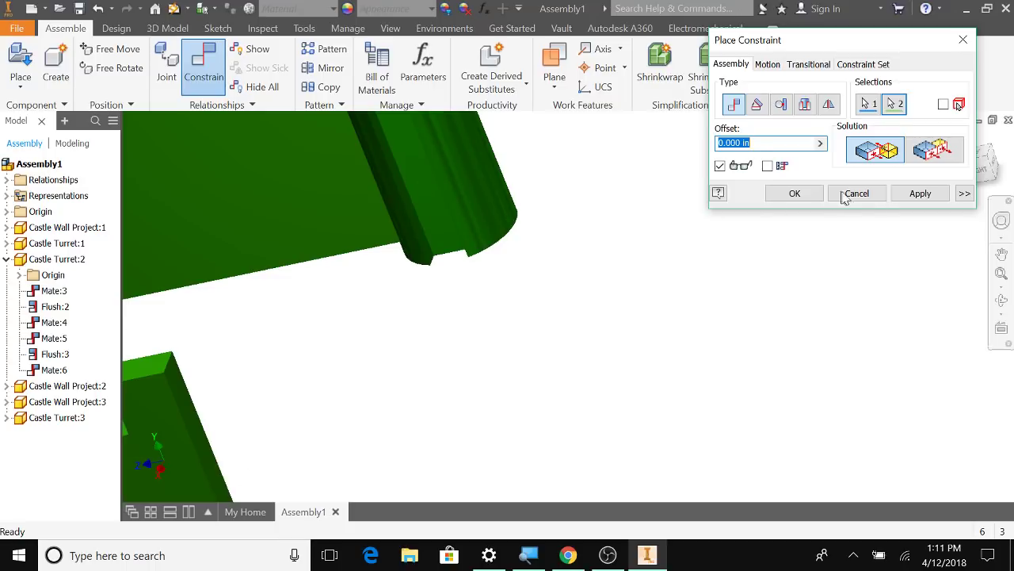
click(920, 193)
Make the wall's lower edge flush with the turret's end face
middle_drag(604, 290, 575, 268)
scroll(475, 295, down, 3)
shift+middle_drag(482, 290, 496, 381)
scroll(497, 396, up, 2)
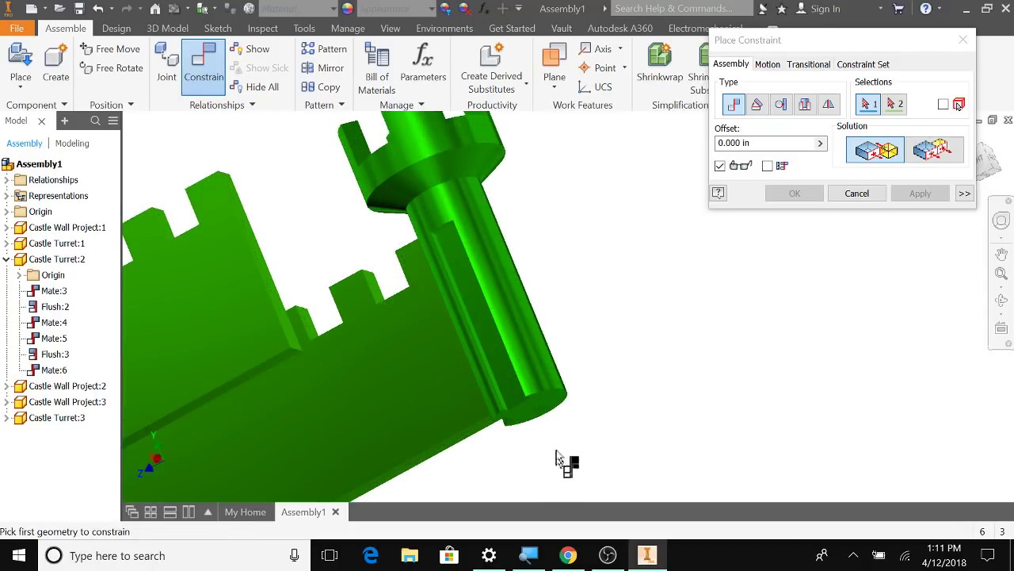
shift+middle_drag(555, 441, 615, 317)
click(947, 156)
scroll(527, 257, up, 2)
click(530, 264)
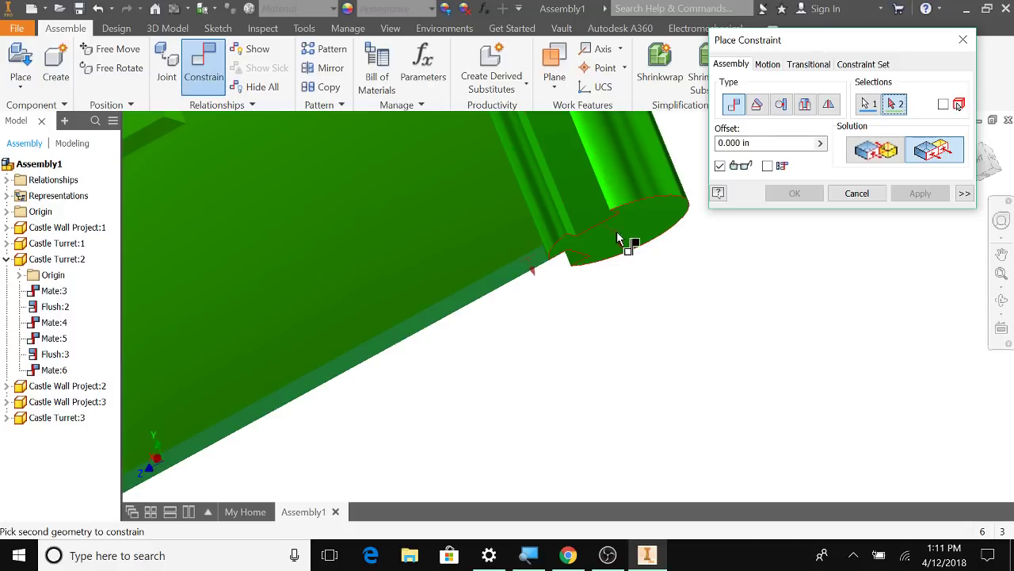
click(624, 243)
click(919, 194)
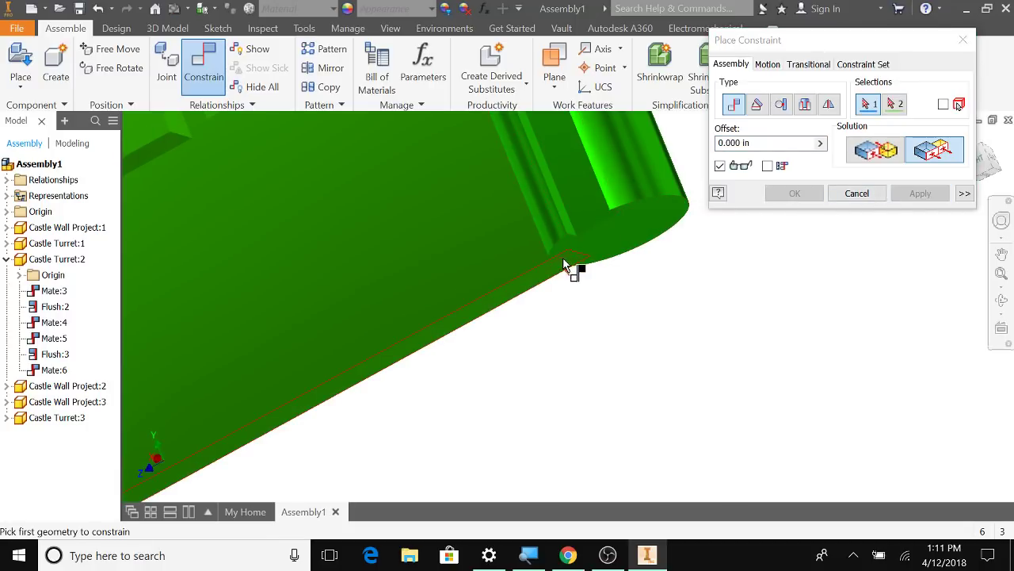
Mate the wall edge to the turret edge, then close the constraint tool
shift+middle_drag(616, 287, 611, 265)
shift+middle_drag(769, 389, 650, 310)
middle_drag(713, 433, 491, 333)
scroll(491, 333, up, 3)
scroll(496, 341, up, 2)
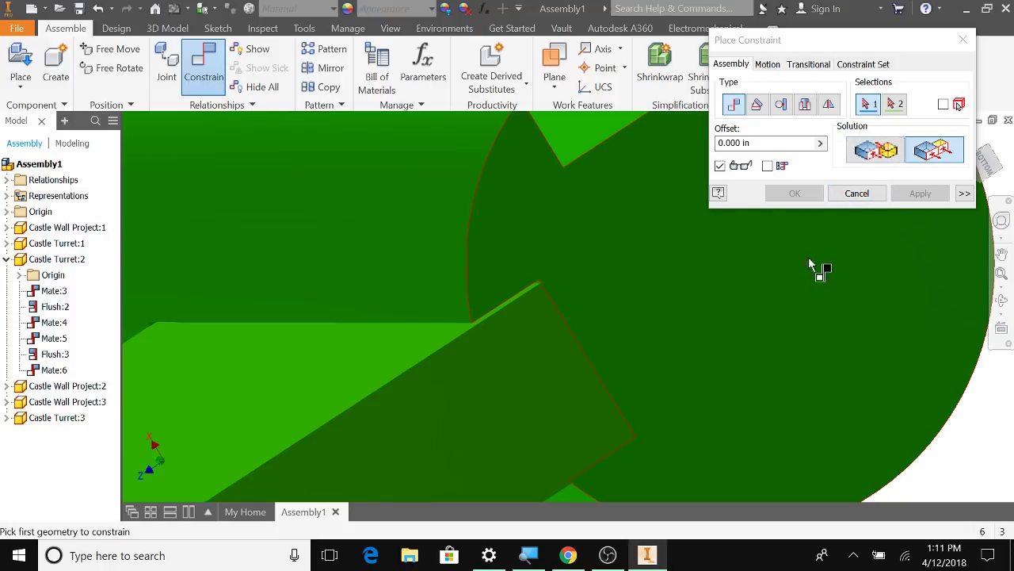
click(878, 154)
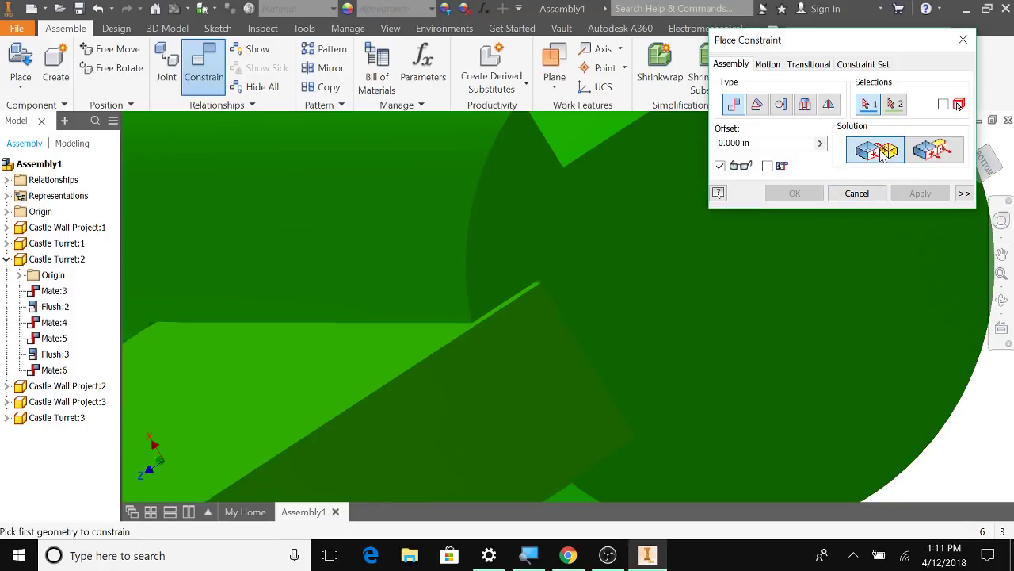
click(517, 308)
click(516, 302)
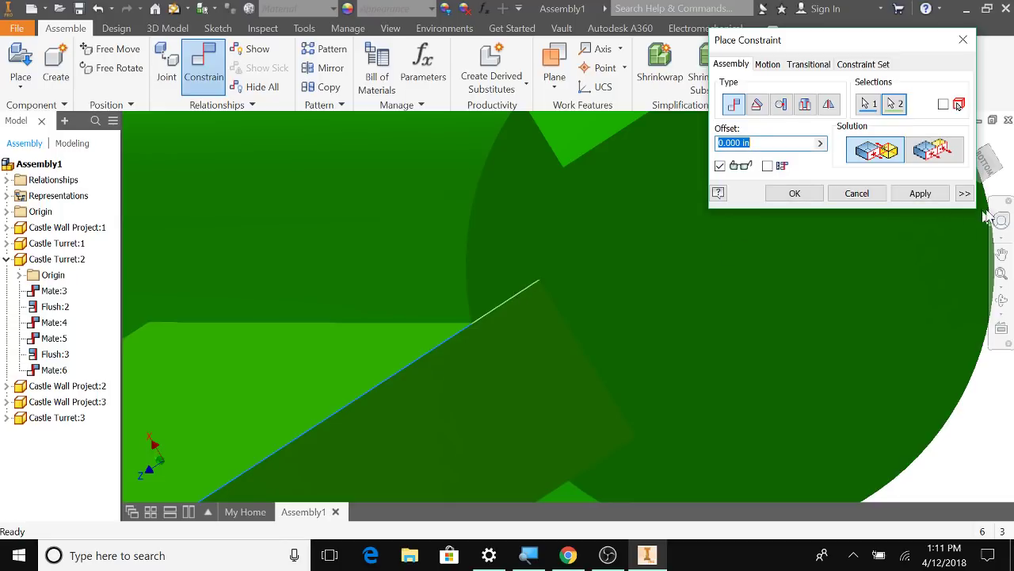
click(918, 195)
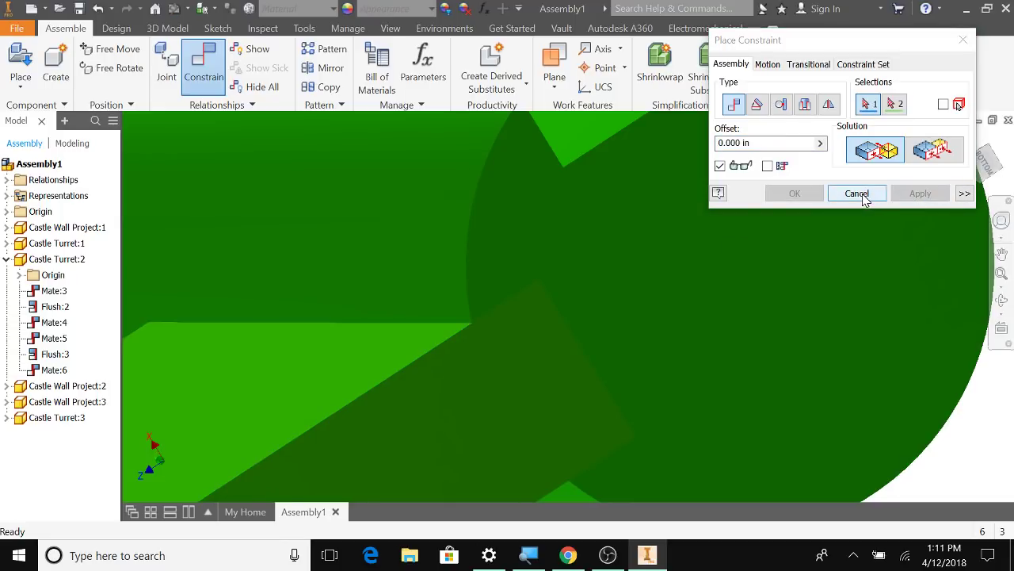
click(857, 195)
Return to the home view, orbit to the front, and drag Turrets 3 and 1 to test constraints
key(F4)
drag(912, 324, 906, 349)
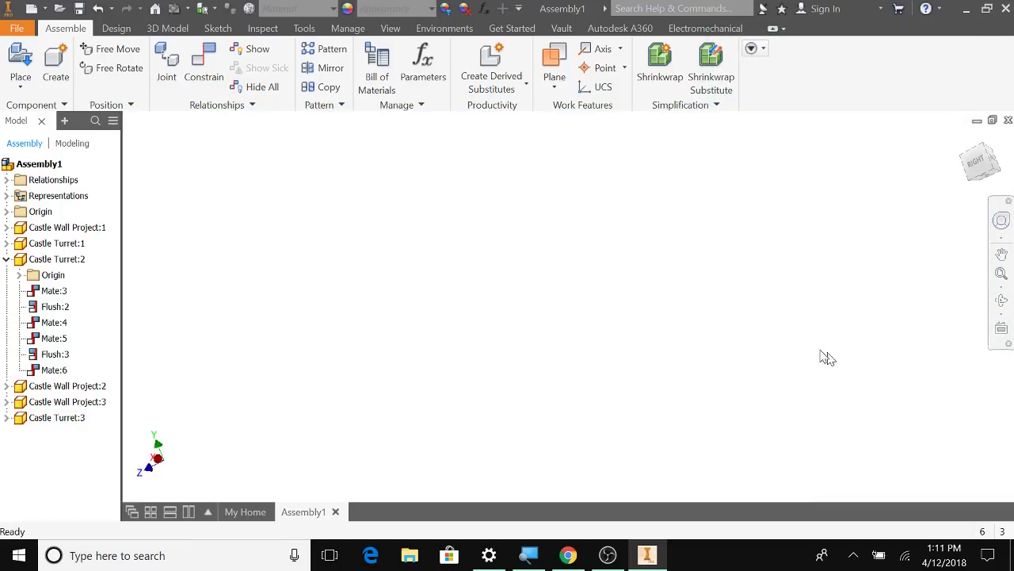
click(966, 140)
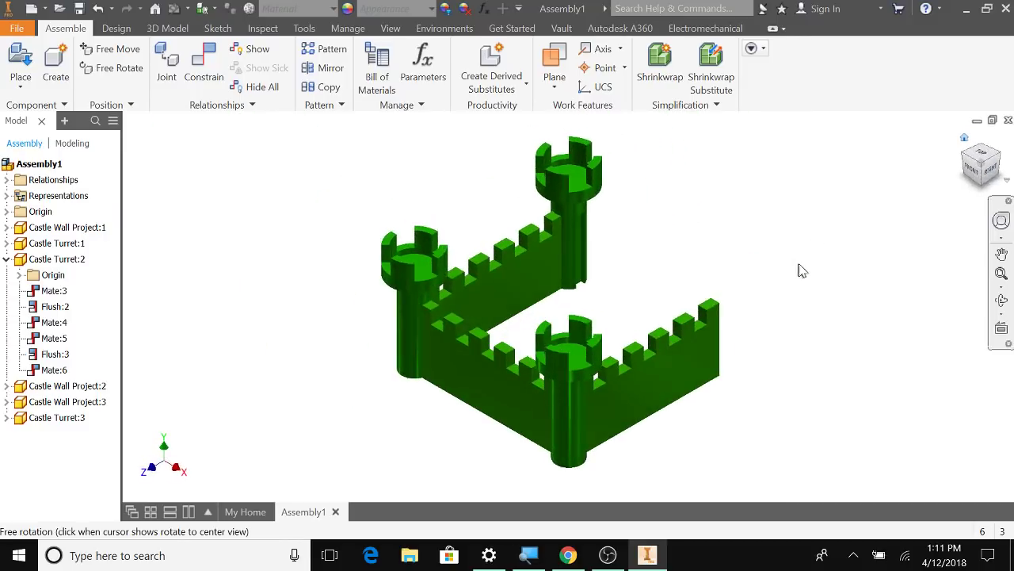
key(F4)
drag(774, 362, 657, 222)
click(707, 291)
mouse_move(454, 236)
mouse_down()
mouse_move(535, 235)
mouse_move(466, 222)
mouse_up()
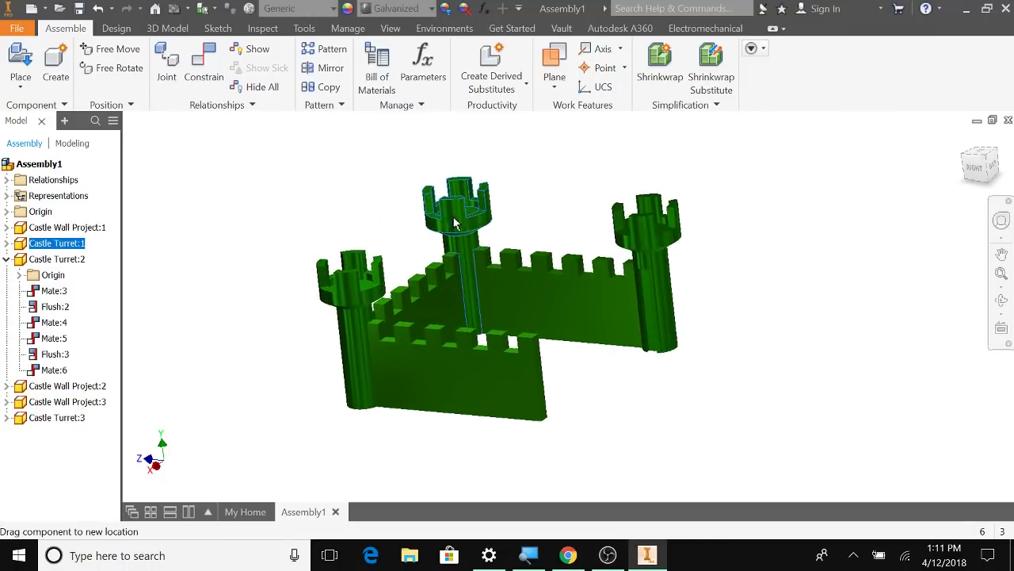
Place one Castle Wall Project copy (Castle Wall Project:4) near the third turret
click(718, 341)
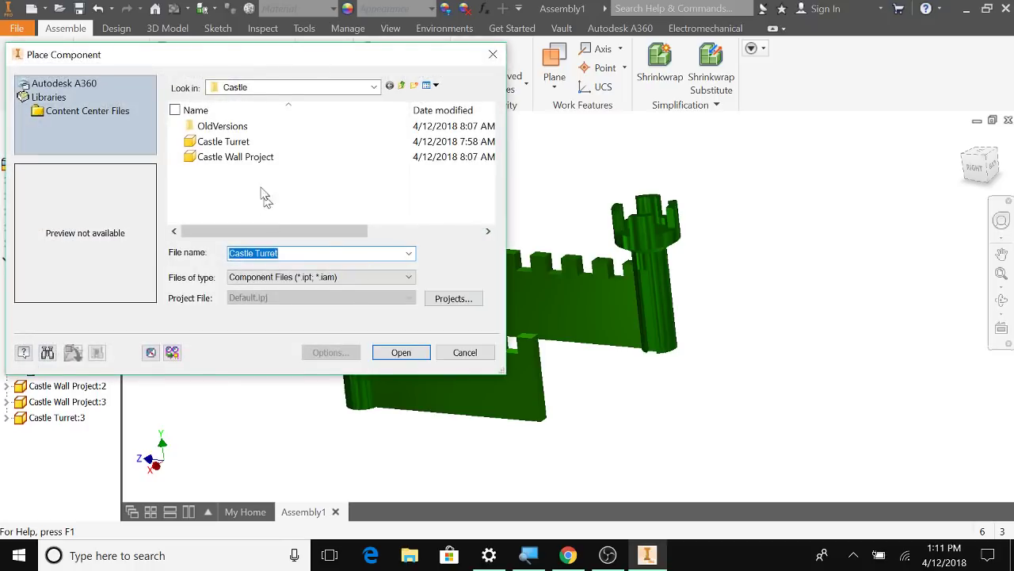
click(236, 159)
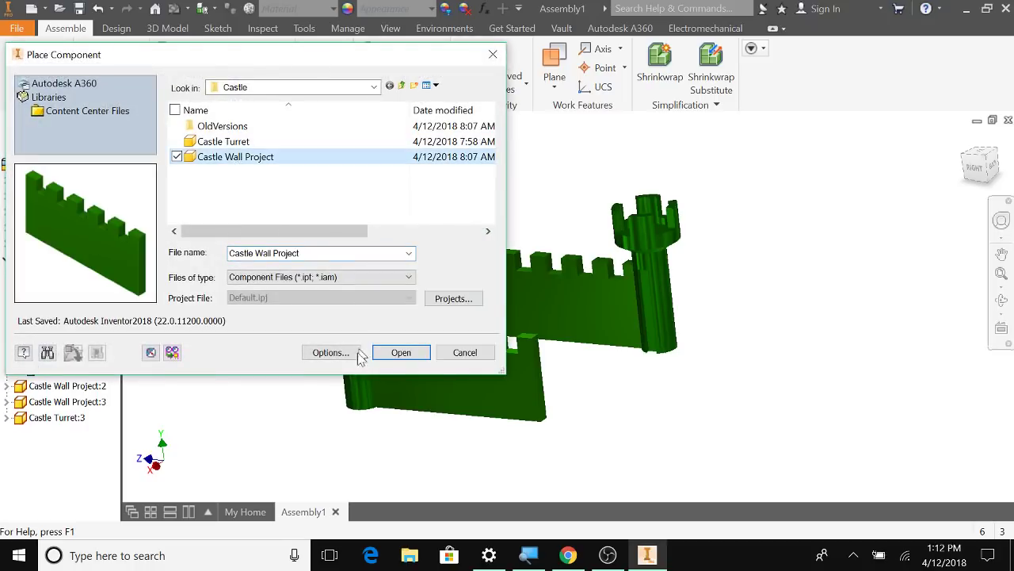
click(392, 359)
click(711, 385)
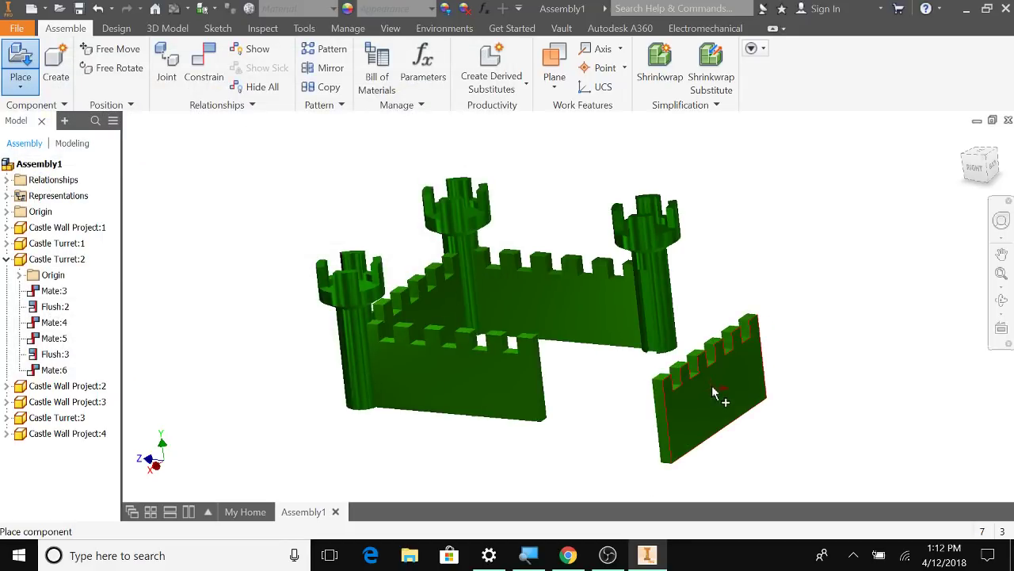
key(Escape)
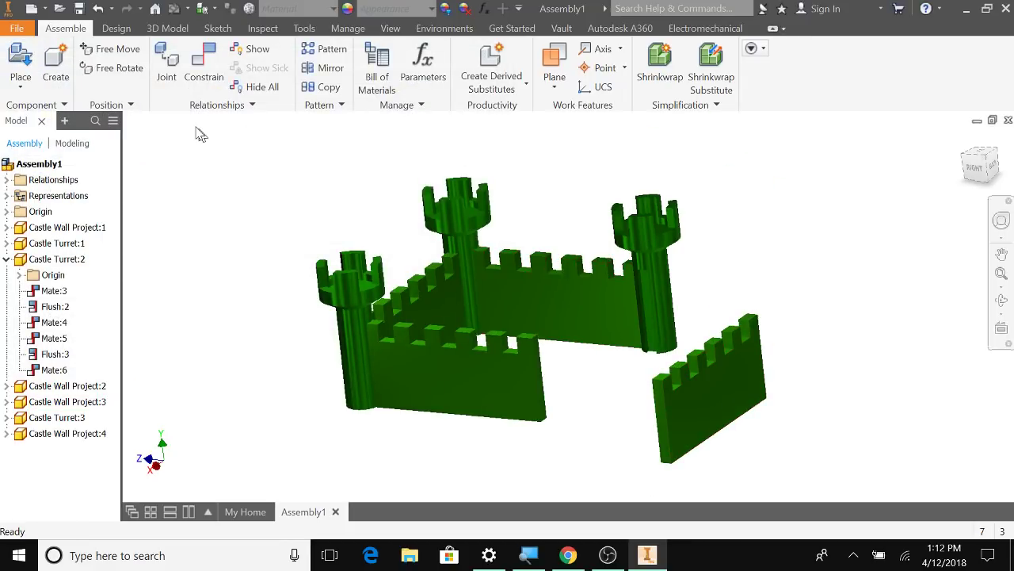
Mate the loose wall's end edge to the turret edge
click(663, 432)
click(650, 323)
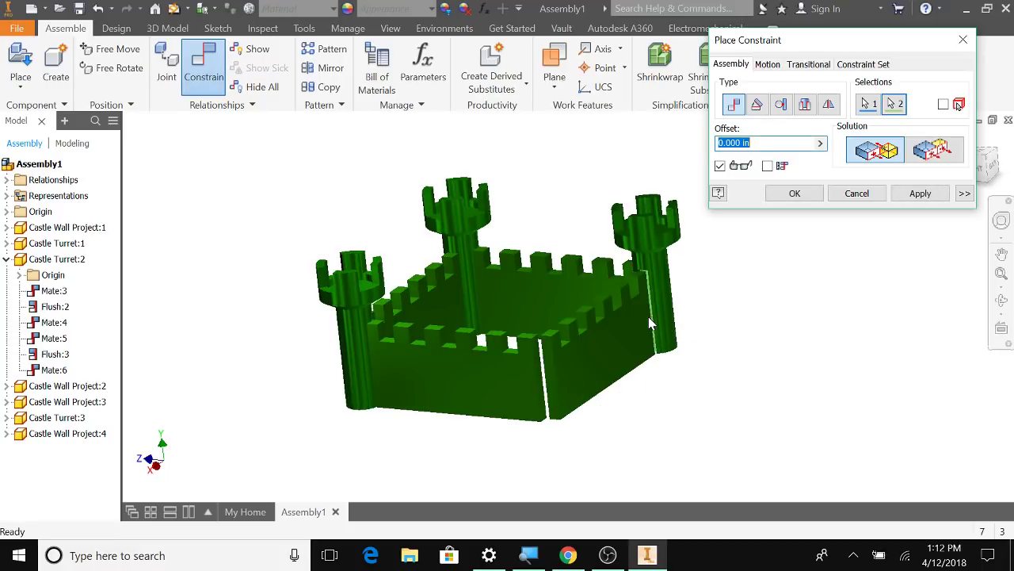
click(943, 200)
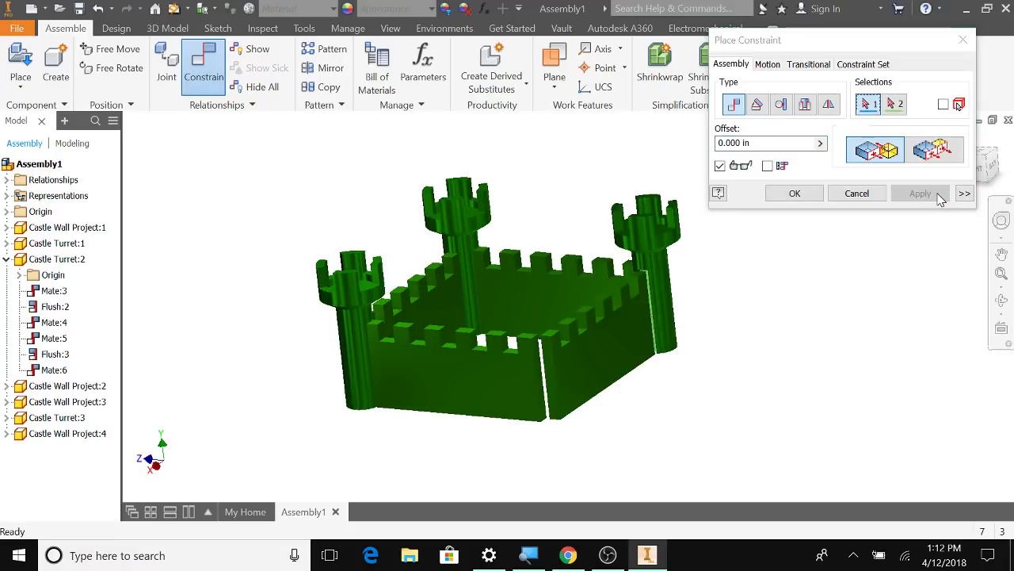
Make the wall's bottom edge flush with the turret base edge
click(934, 153)
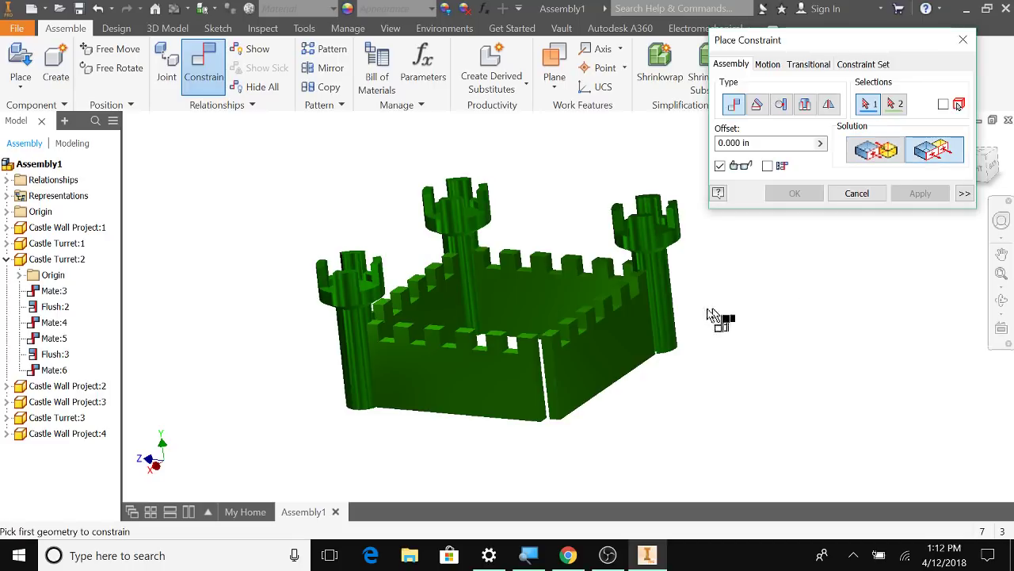
shift+middle_drag(713, 407, 711, 380)
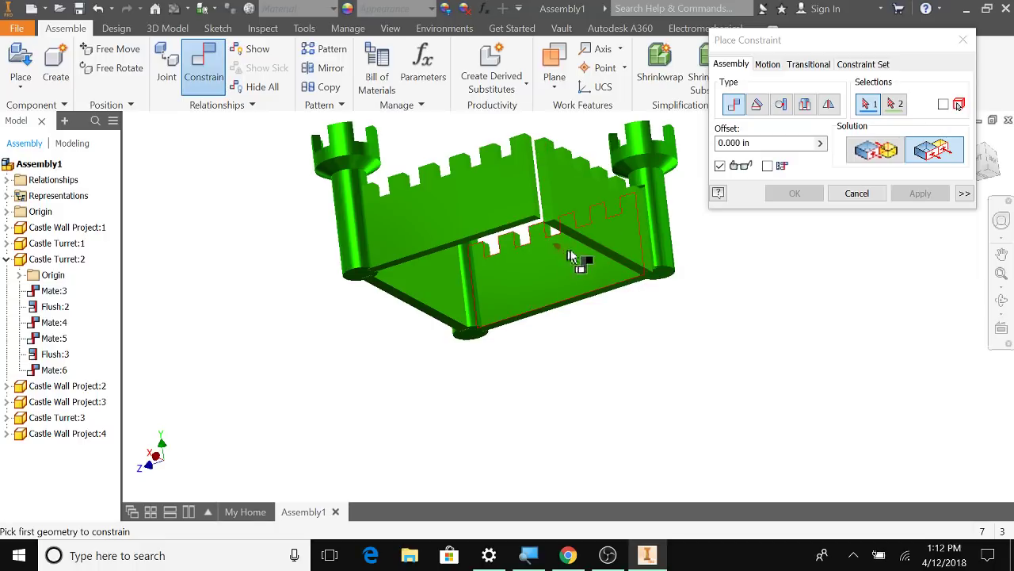
click(626, 270)
click(659, 278)
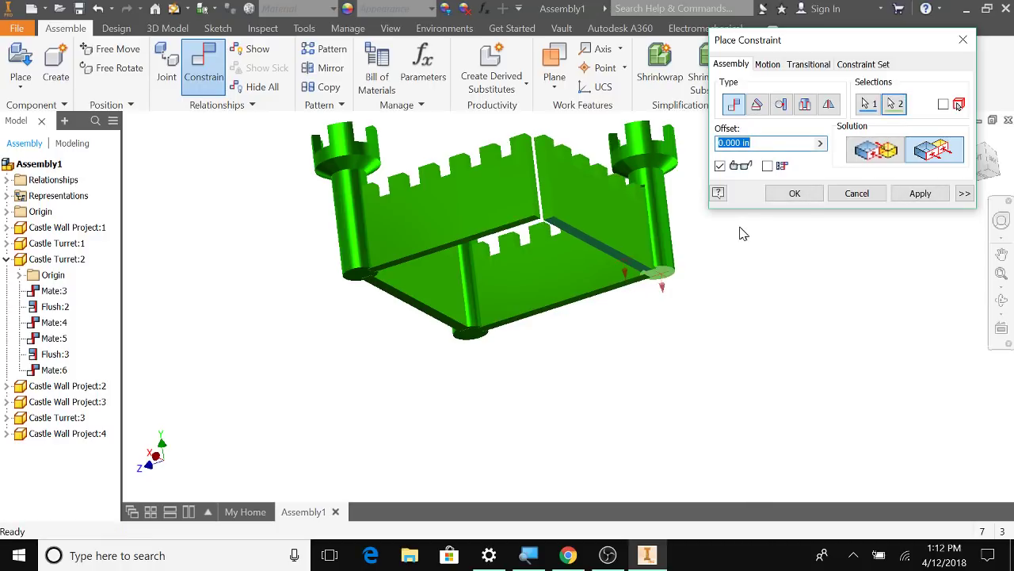
click(920, 195)
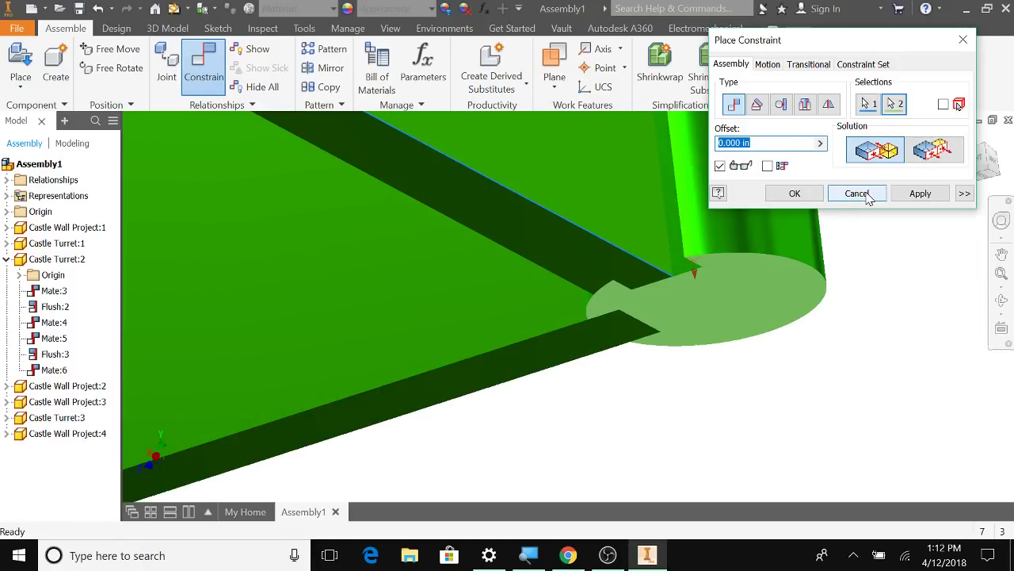
Constrain the wall's bottom edge to the turret face again, then zoom out to the whole castle
click(857, 193)
click(212, 73)
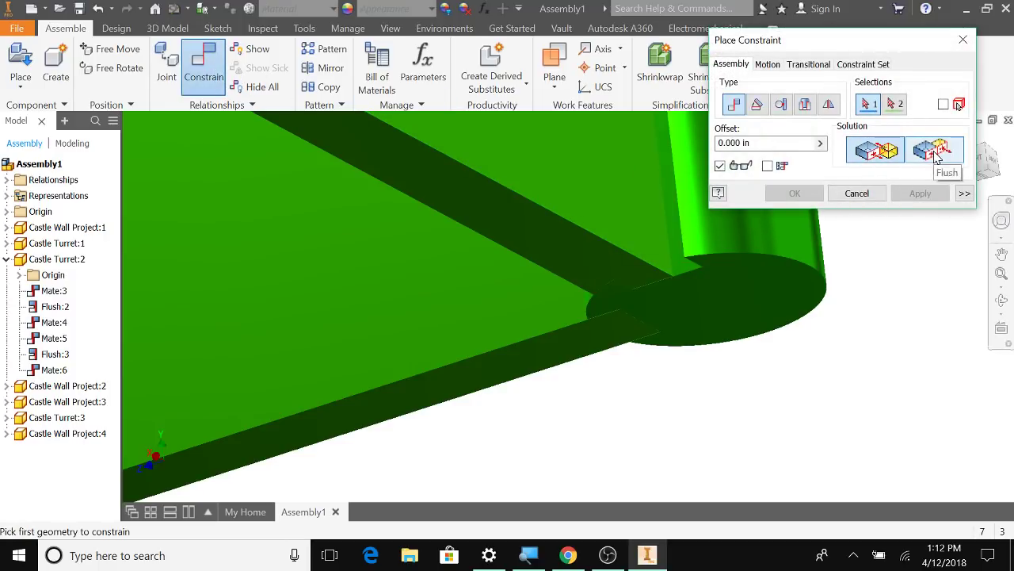
click(646, 267)
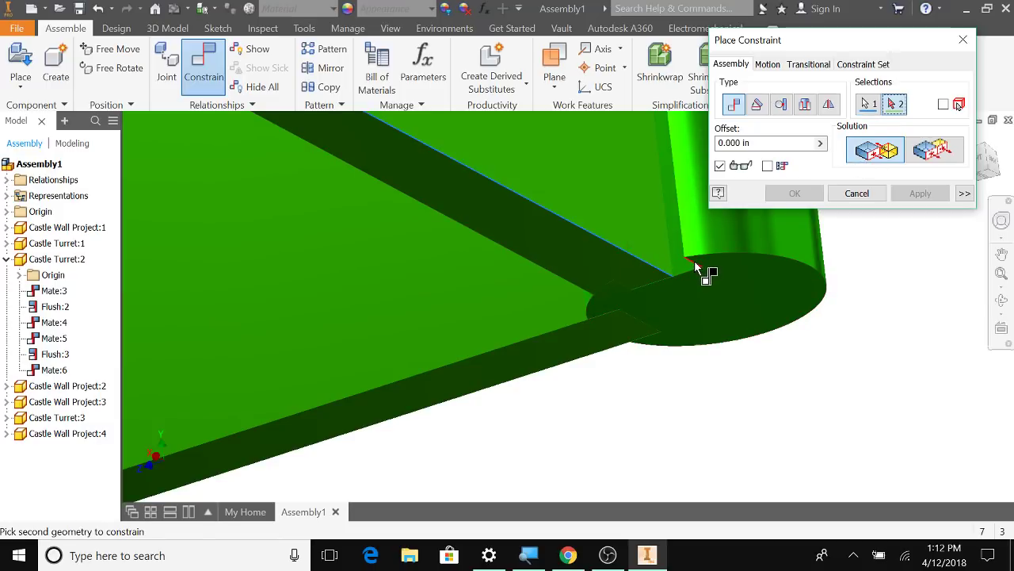
click(697, 265)
click(920, 193)
click(857, 194)
key(F6)
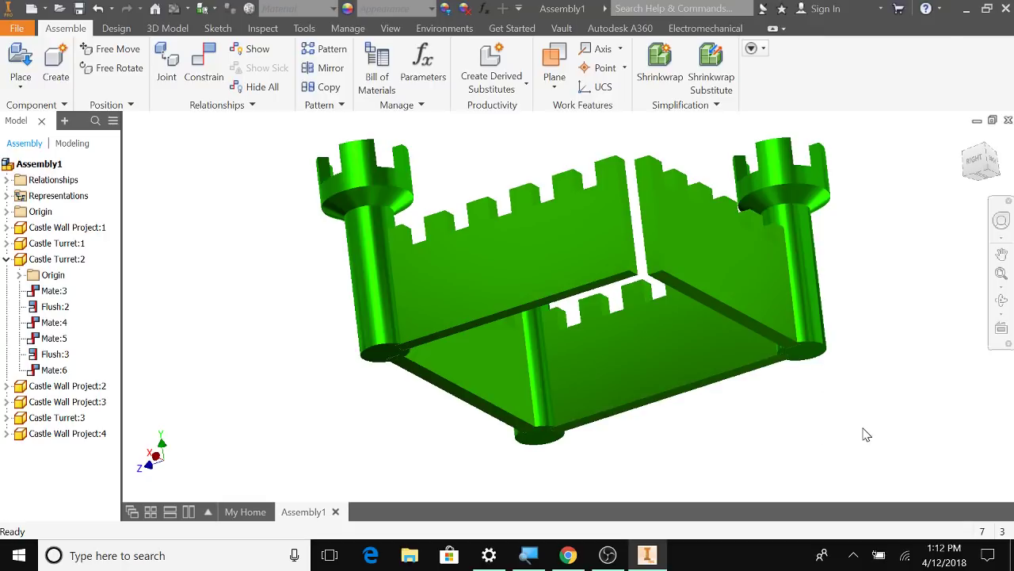
Place a fourth Castle Turret beside the walls
shift+middle_drag(866, 434, 831, 363)
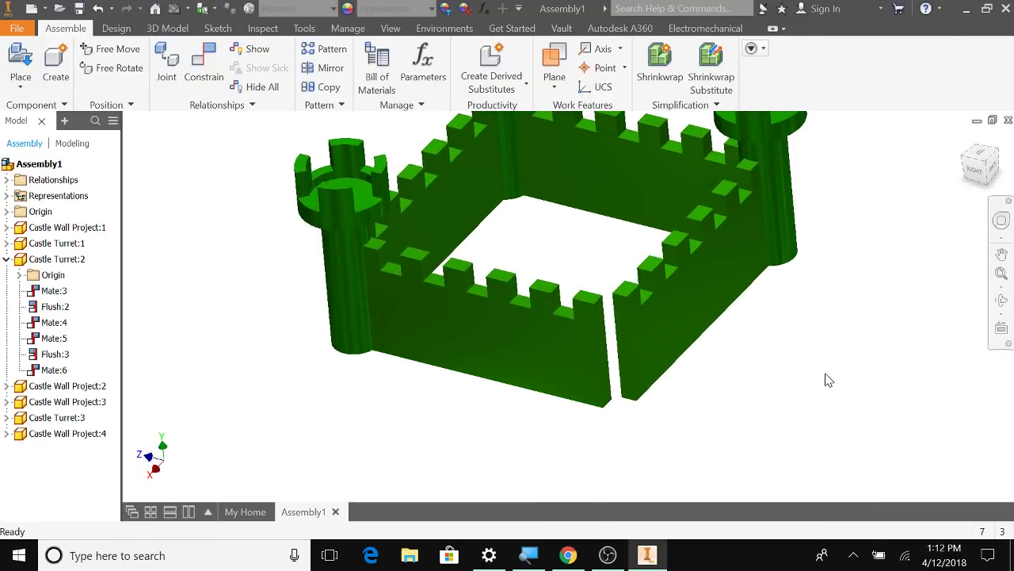
click(20, 63)
click(238, 145)
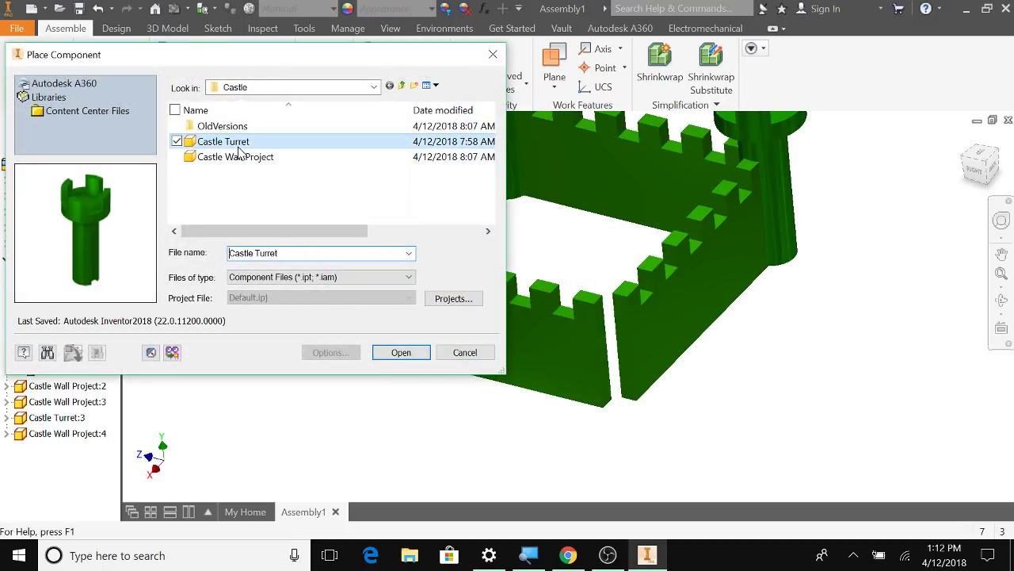
click(411, 355)
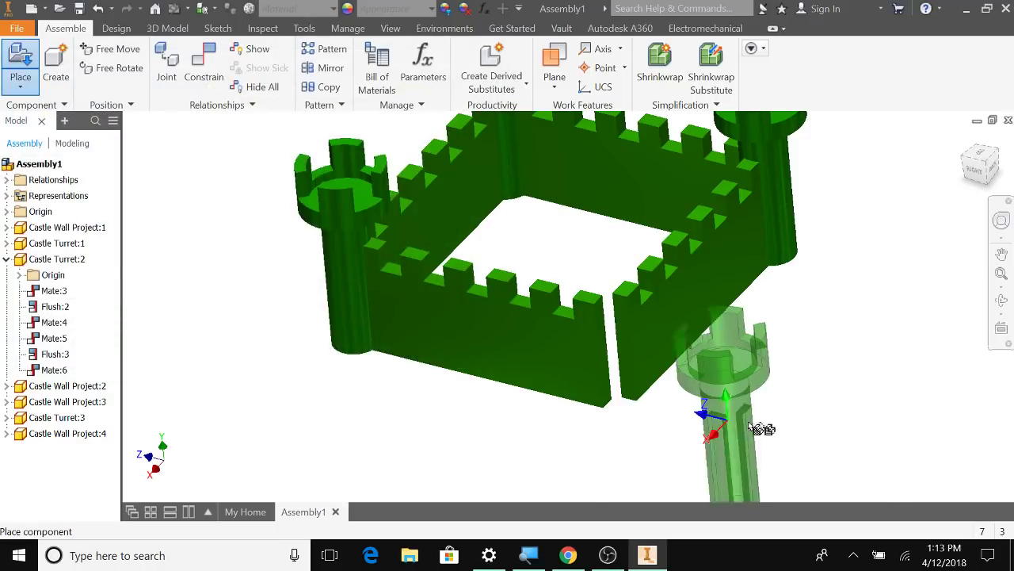
click(854, 390)
key(Escape)
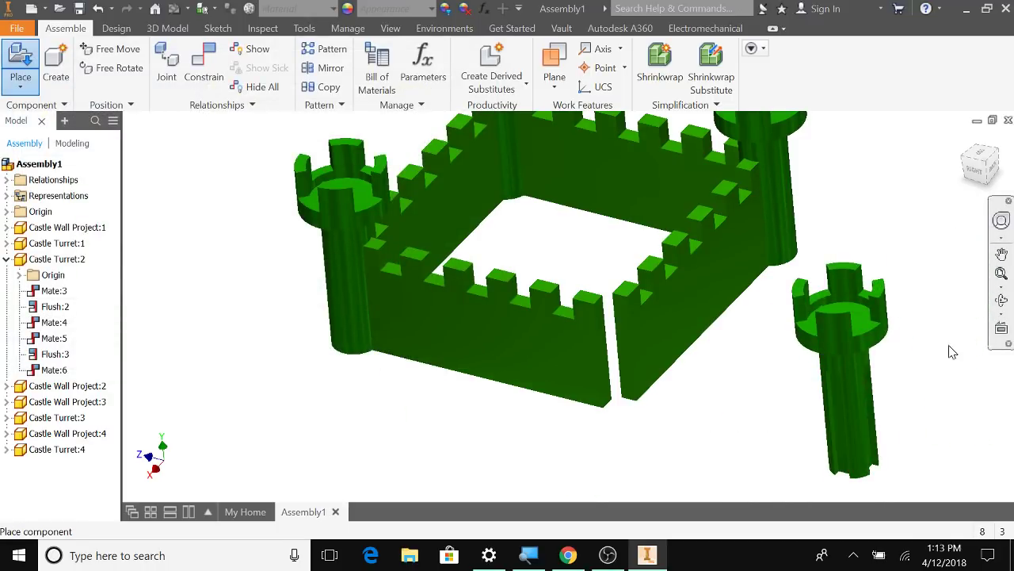
Mate the new turret's vertical edge to the wall's end edge
middle_drag(937, 410, 872, 361)
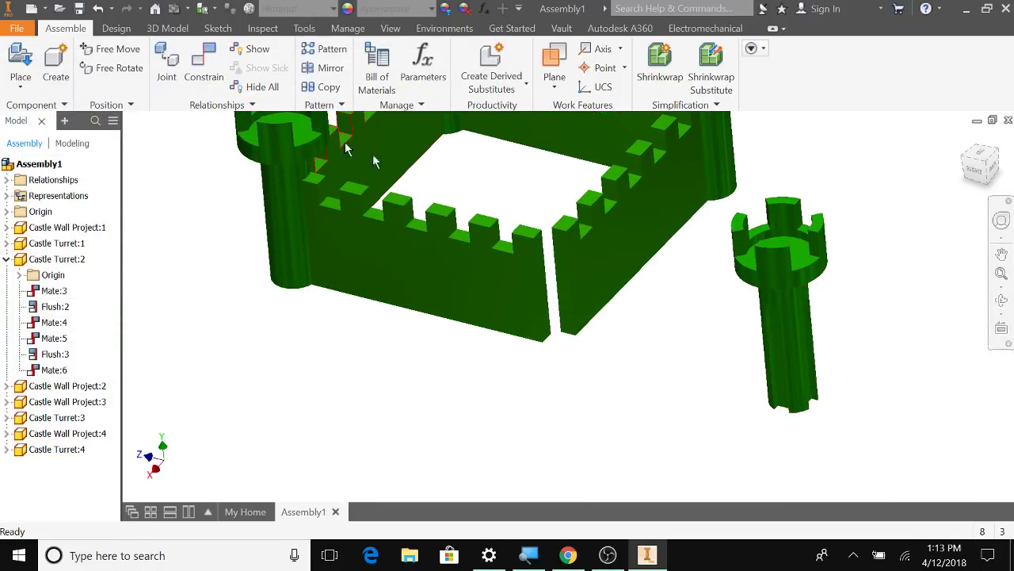
click(203, 67)
scroll(783, 366, up, 3)
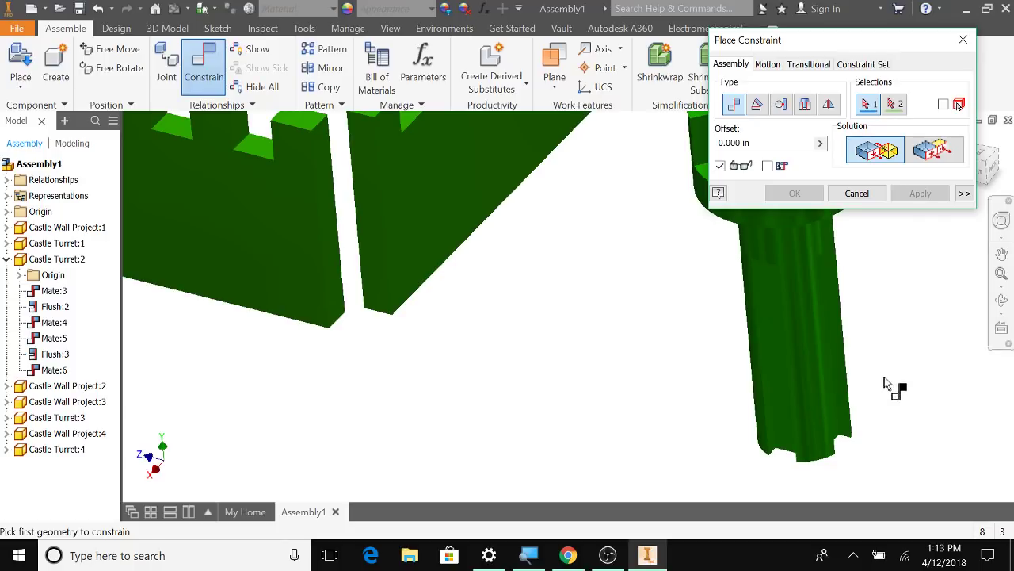
shift+middle_drag(888, 384, 803, 375)
scroll(760, 359, up, 4)
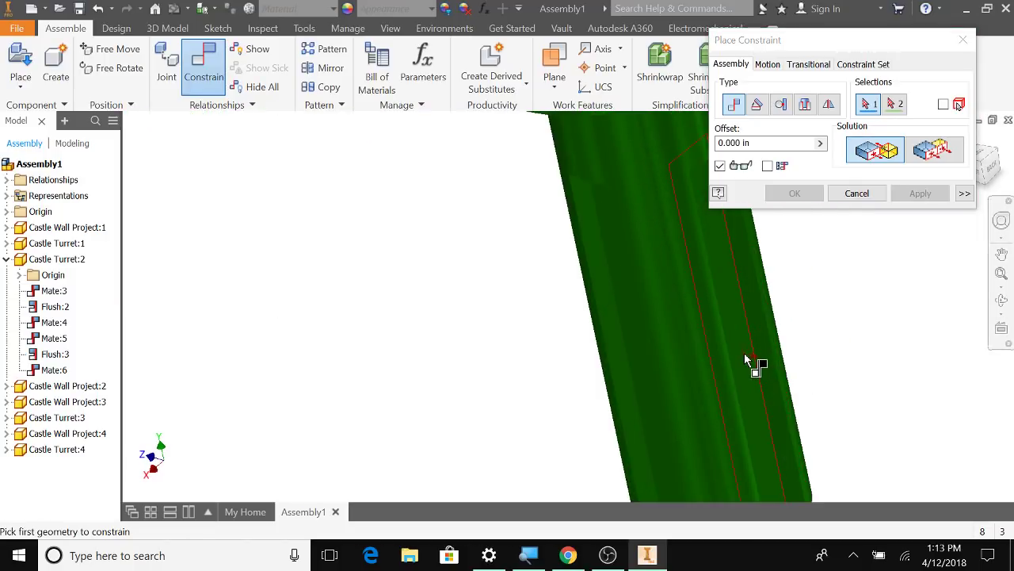
click(745, 359)
scroll(906, 373, down, 3)
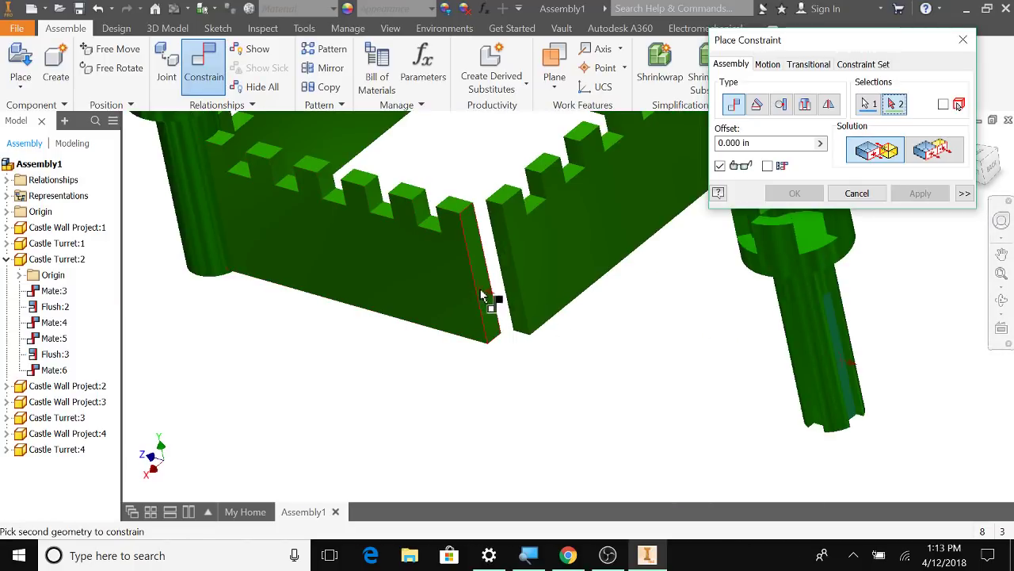
click(481, 289)
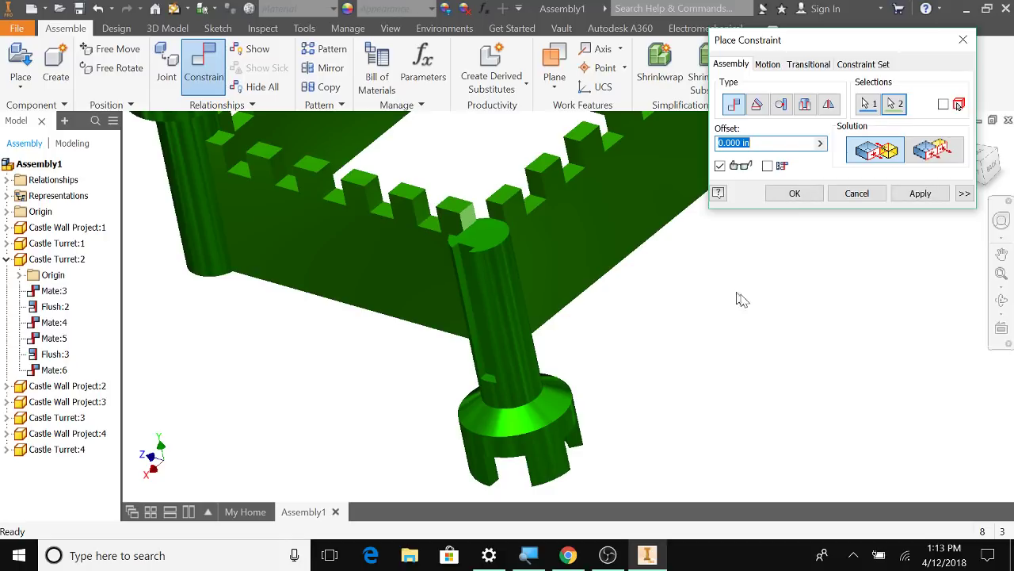
click(920, 195)
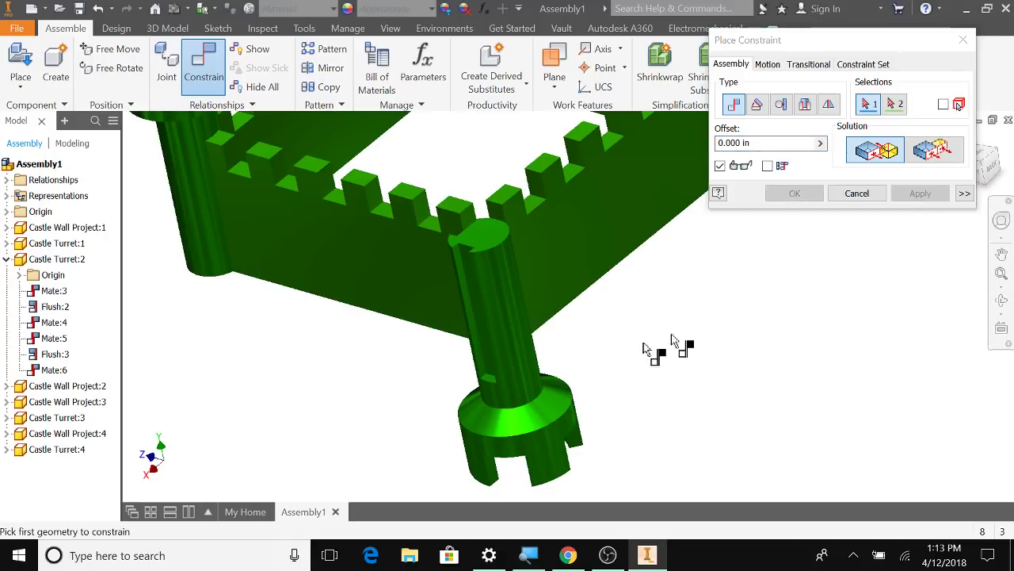
Make the turret's top face flush with the wall face
click(935, 151)
click(489, 237)
shift+middle_drag(388, 420, 393, 374)
shift+middle_drag(430, 333, 503, 178)
middle_drag(512, 238, 483, 444)
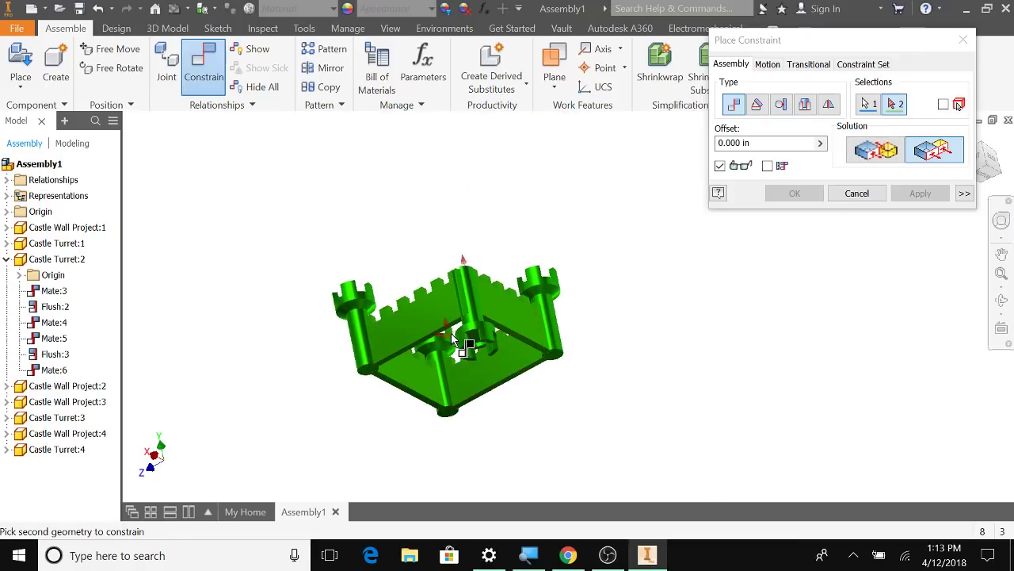
scroll(462, 329, up, 5)
click(486, 290)
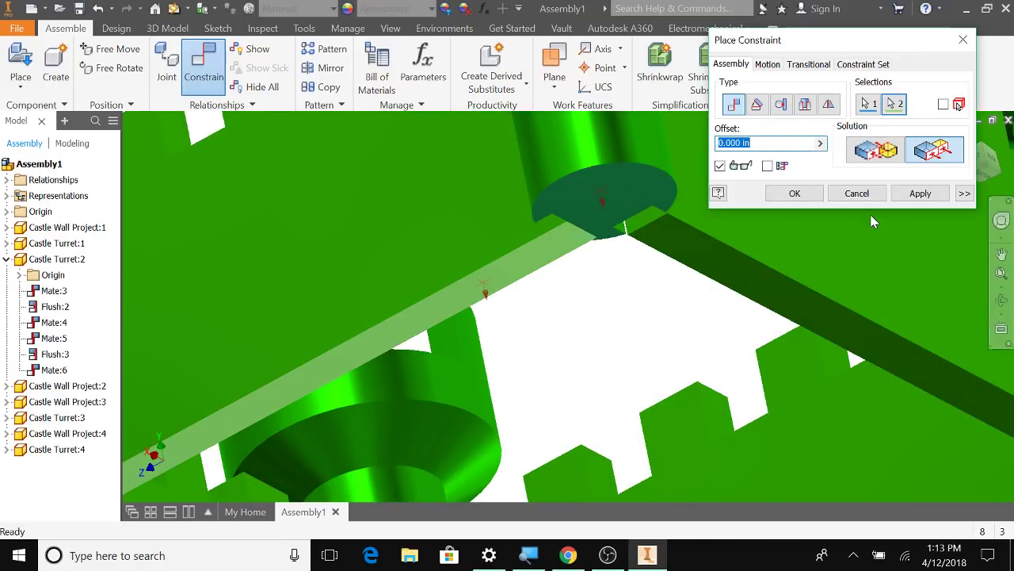
click(920, 194)
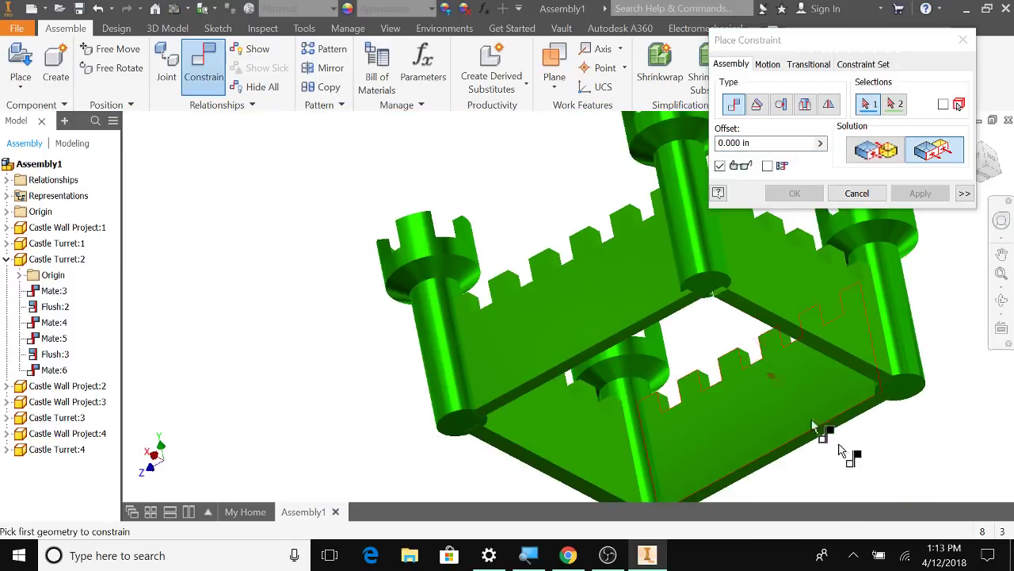
Mate the turret's corner edge to the adjoining wall's edge
shift+middle_drag(919, 424, 882, 406)
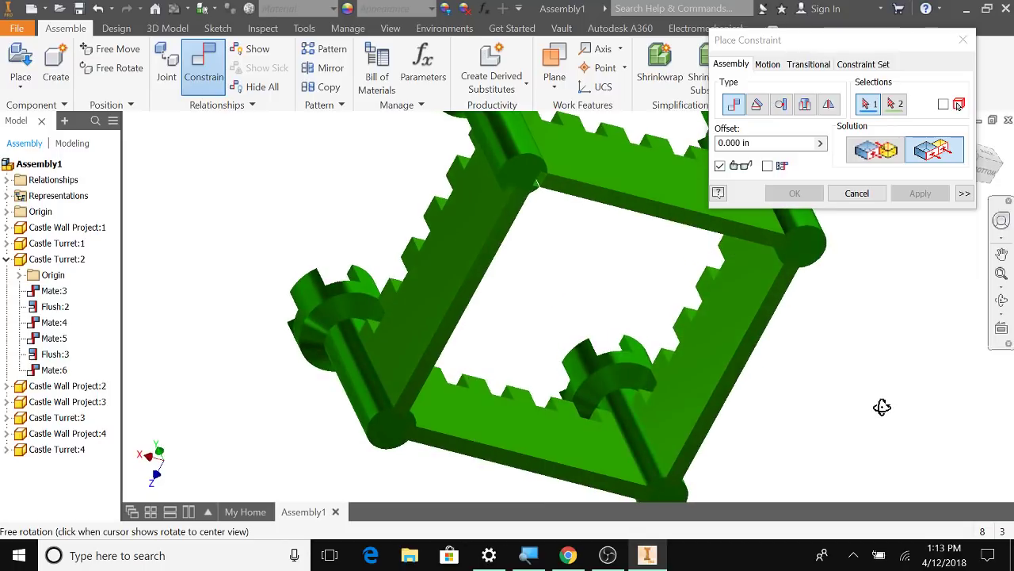
click(876, 149)
scroll(492, 207, up, 5)
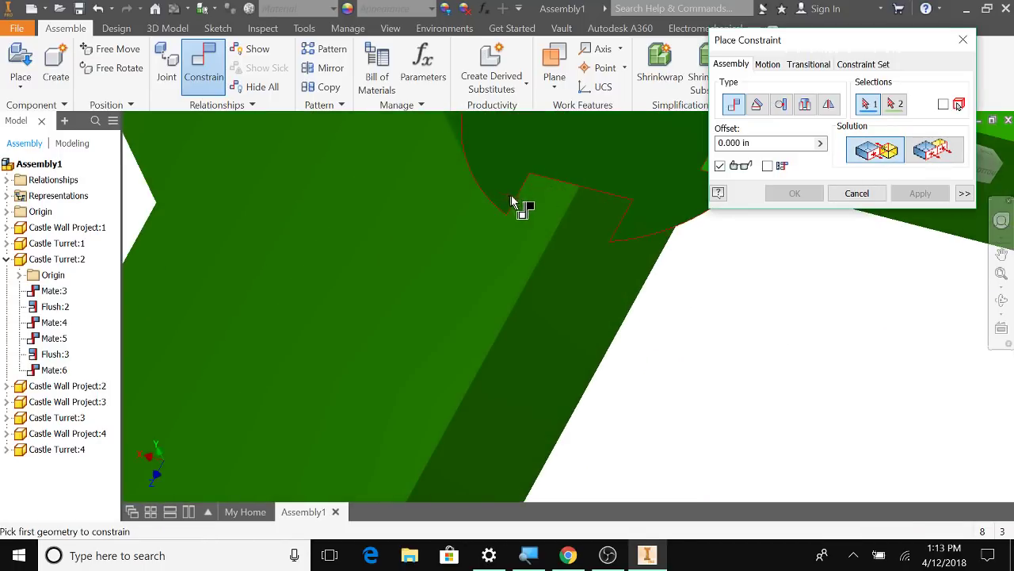
click(521, 201)
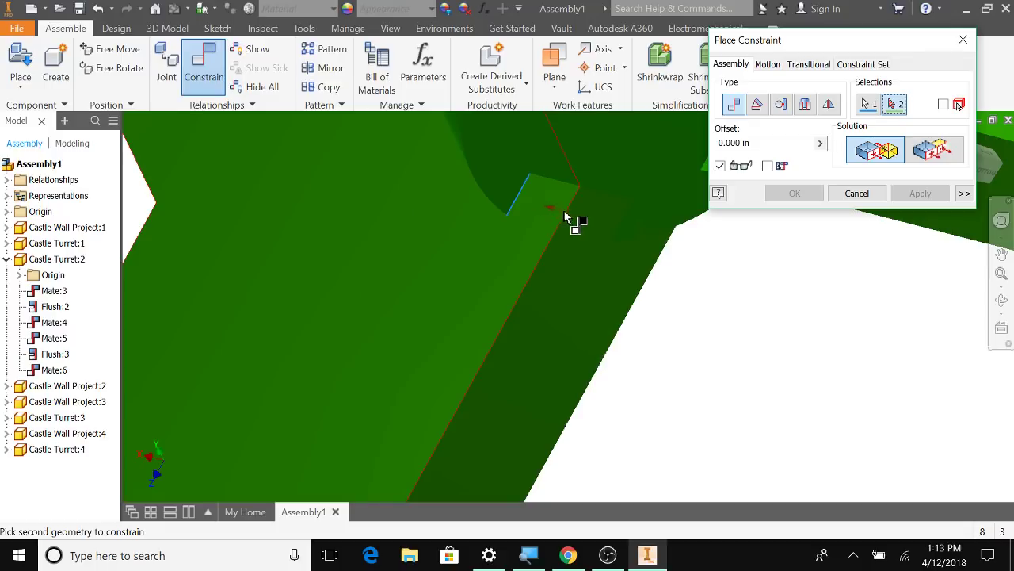
click(571, 218)
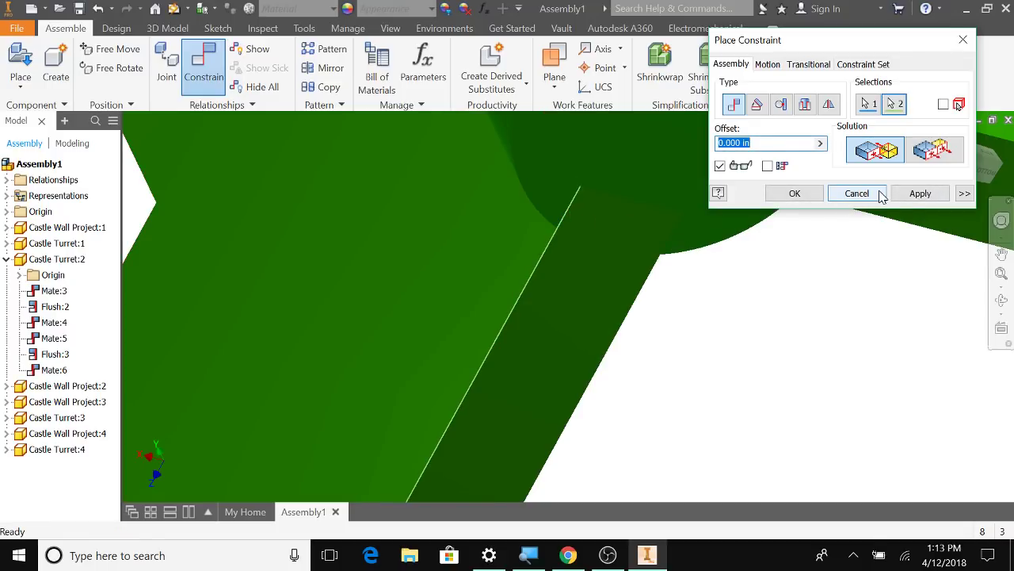
click(918, 194)
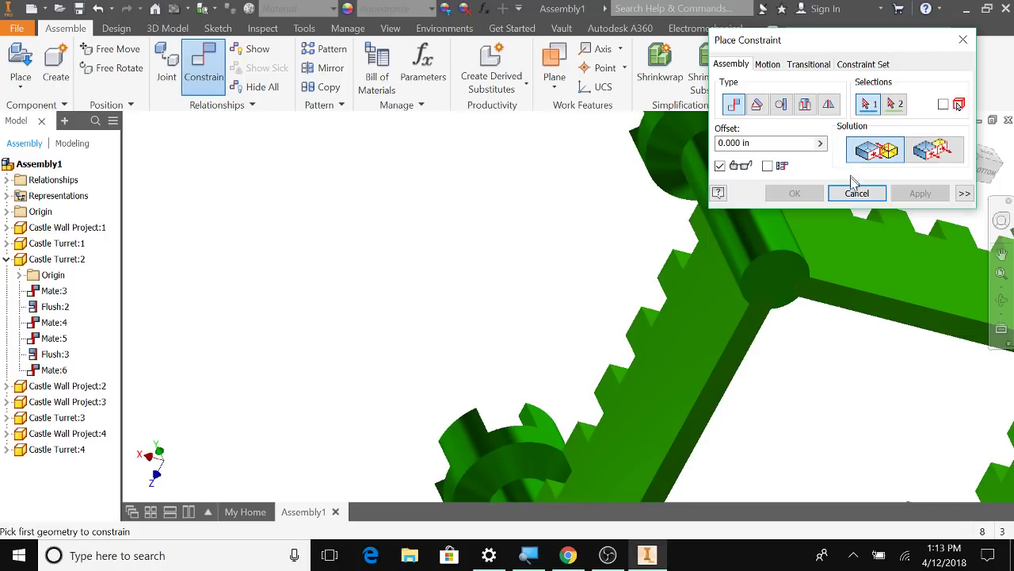
Finish constraining, then orbit the assembled castle and return it to the home view
click(856, 193)
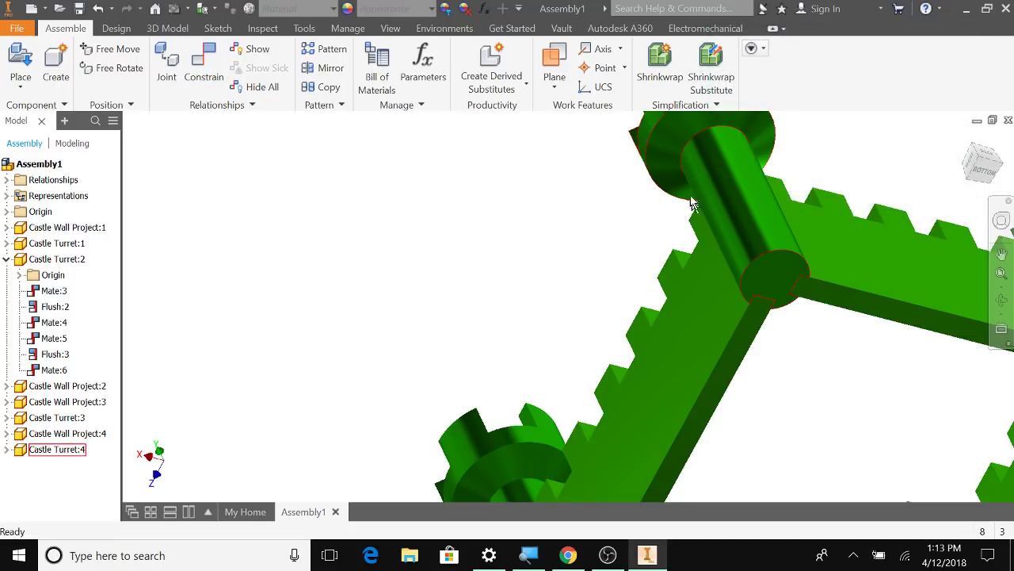
click(965, 140)
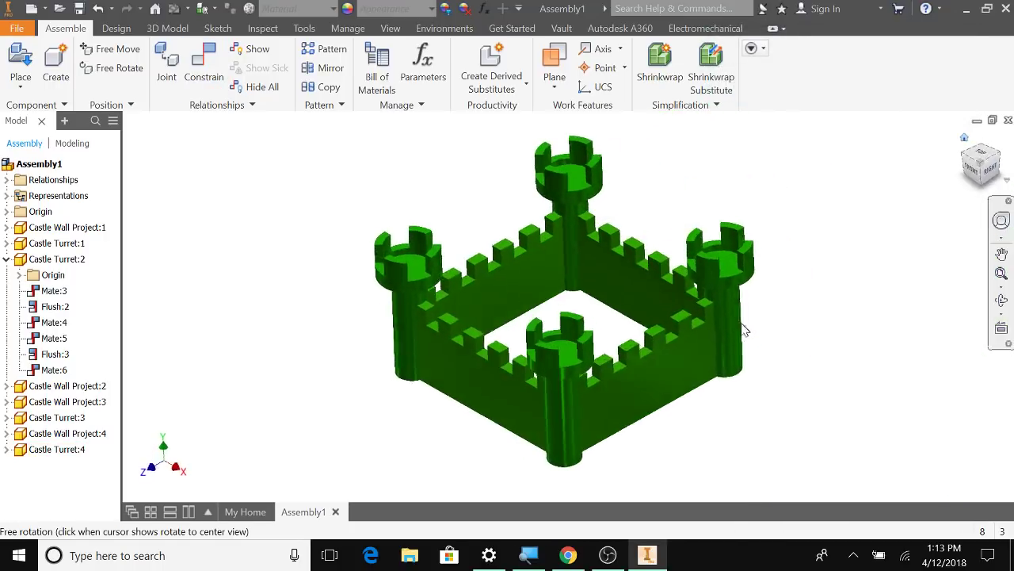
drag(740, 330, 625, 397)
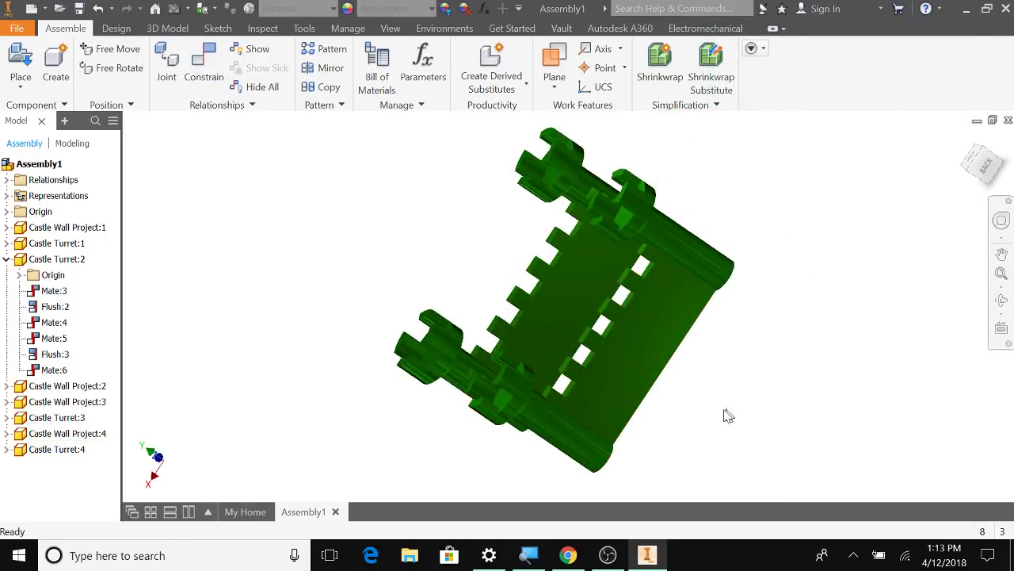
drag(722, 415, 962, 274)
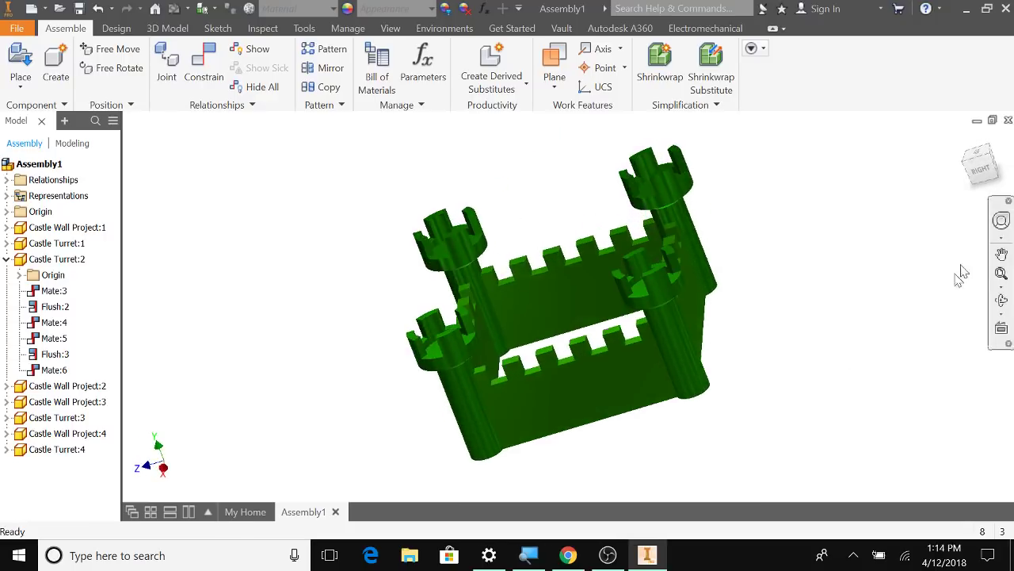
click(965, 138)
Confirm the wall and turret stay locked, rotate the castle, then begin saving
drag(677, 356, 789, 386)
drag(804, 316, 795, 292)
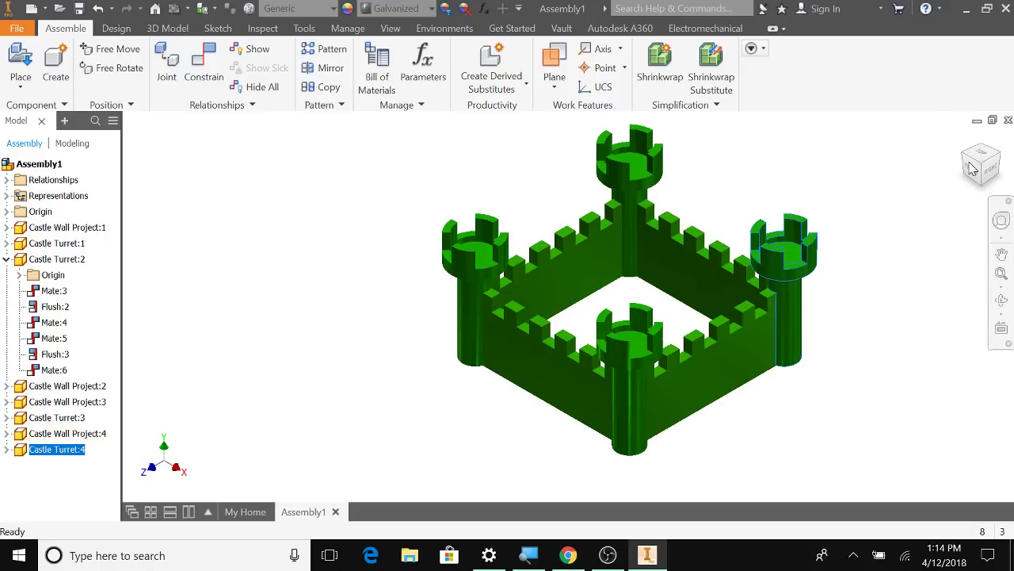
drag(982, 184, 912, 172)
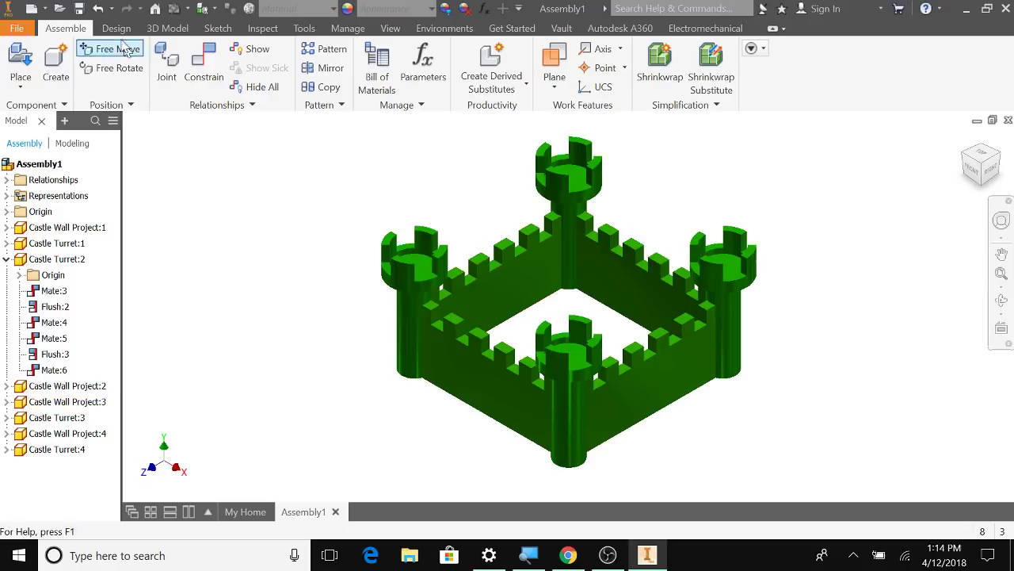
click(79, 10)
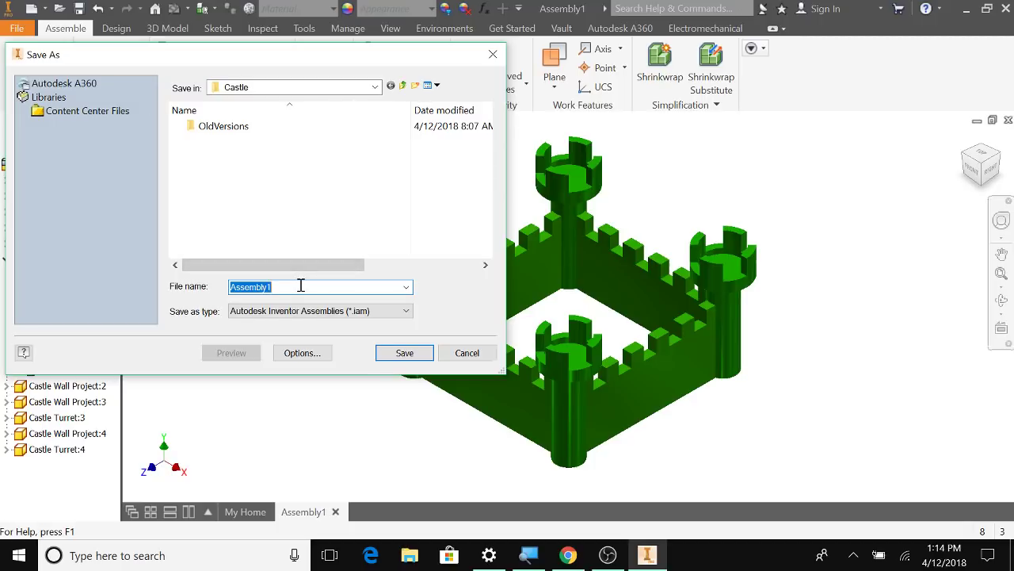
Save the new assembly in the Castle folder as 'Castle Assembly'
text(Castle As)
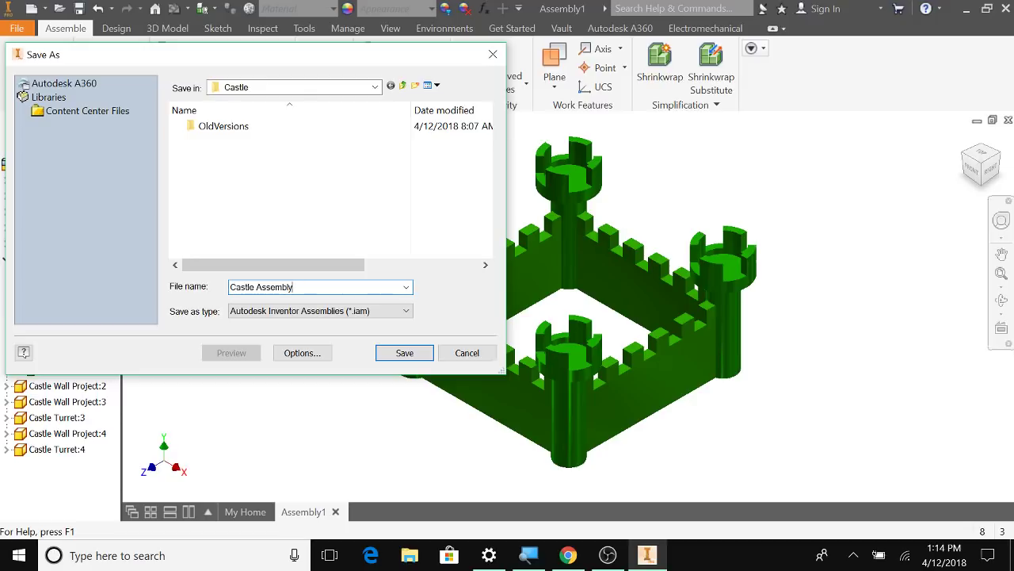
click(409, 359)
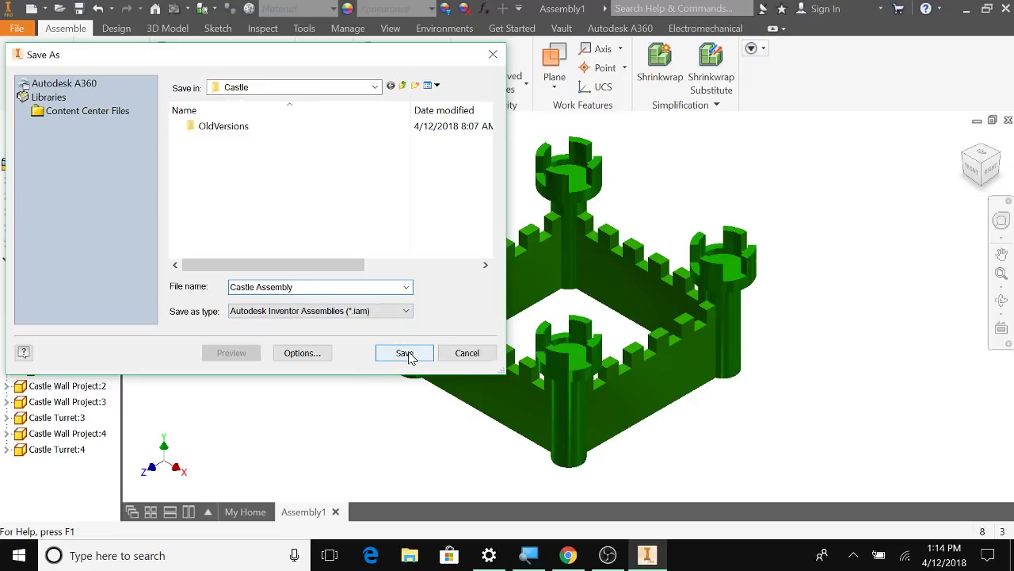
click(405, 354)
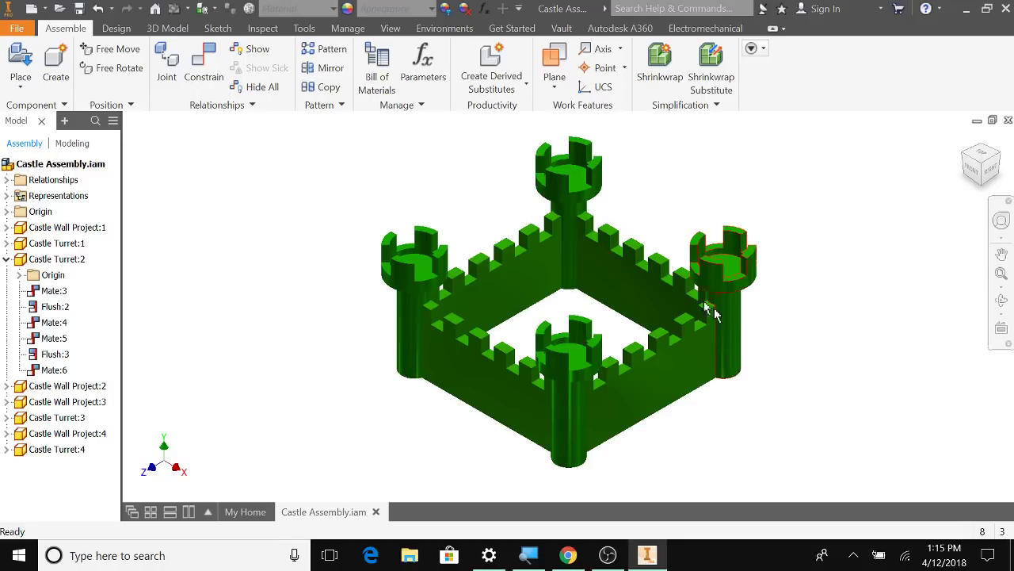
Colour the back turret yellow with Adjust Appearance
click(448, 9)
click(555, 181)
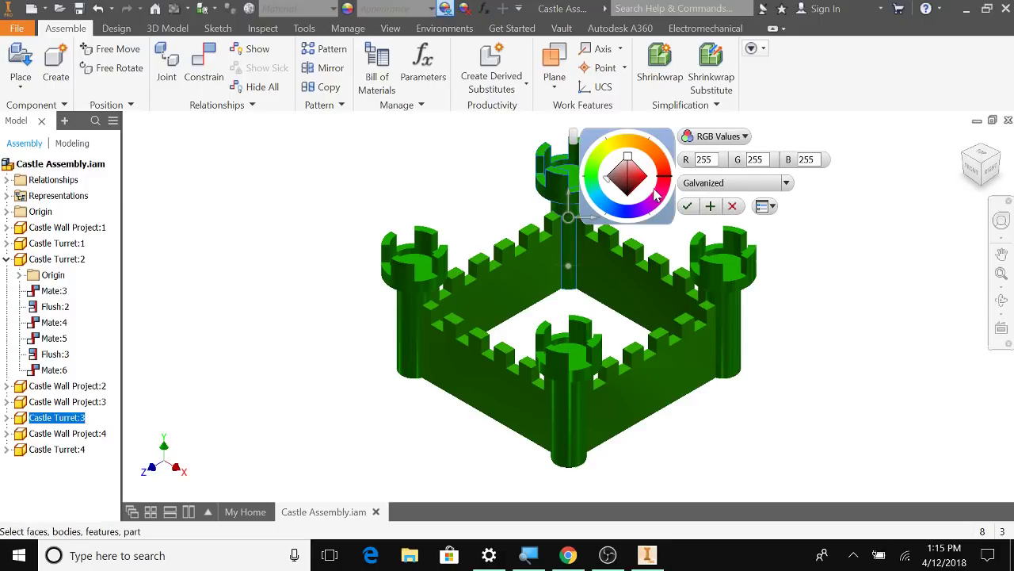
click(618, 144)
click(647, 176)
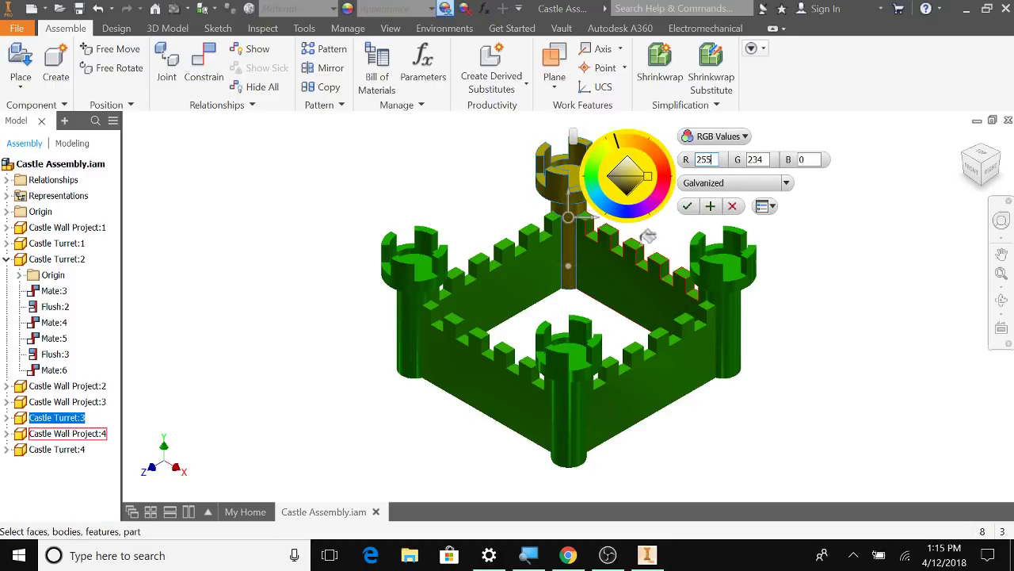
click(687, 206)
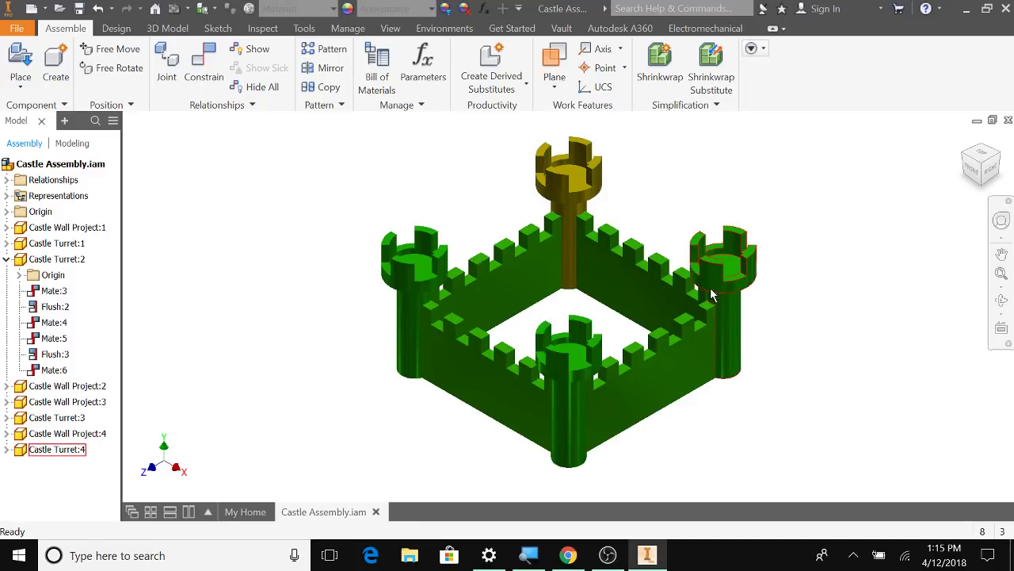
Colour the right turret magenta
click(446, 10)
click(733, 241)
click(658, 199)
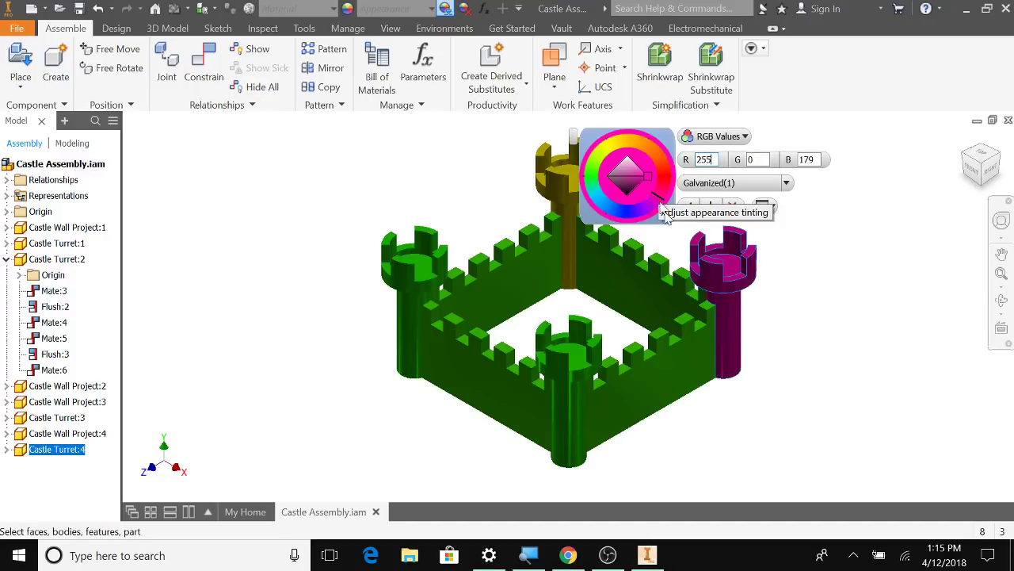
click(687, 206)
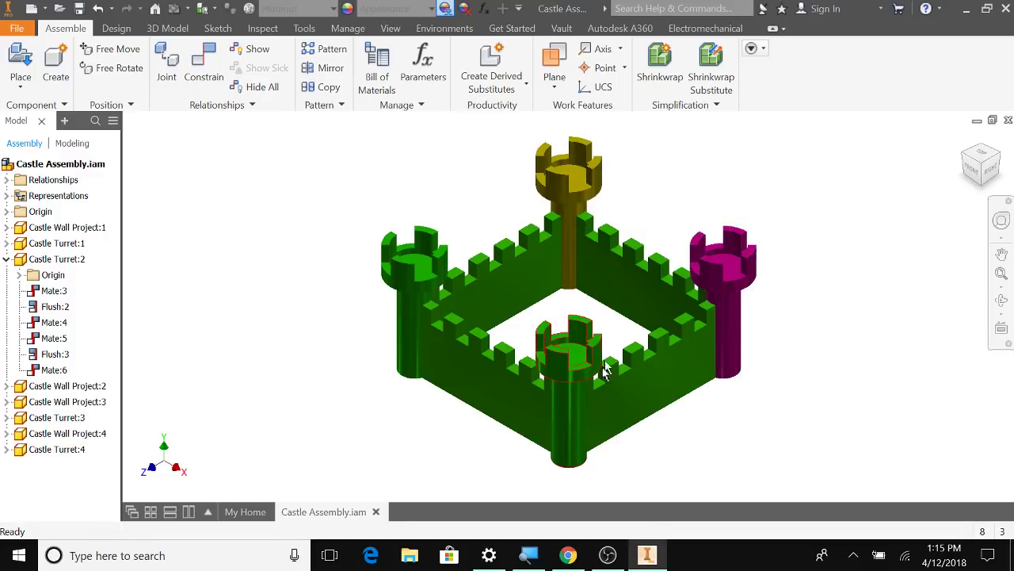
Colour the left turret blue
click(445, 9)
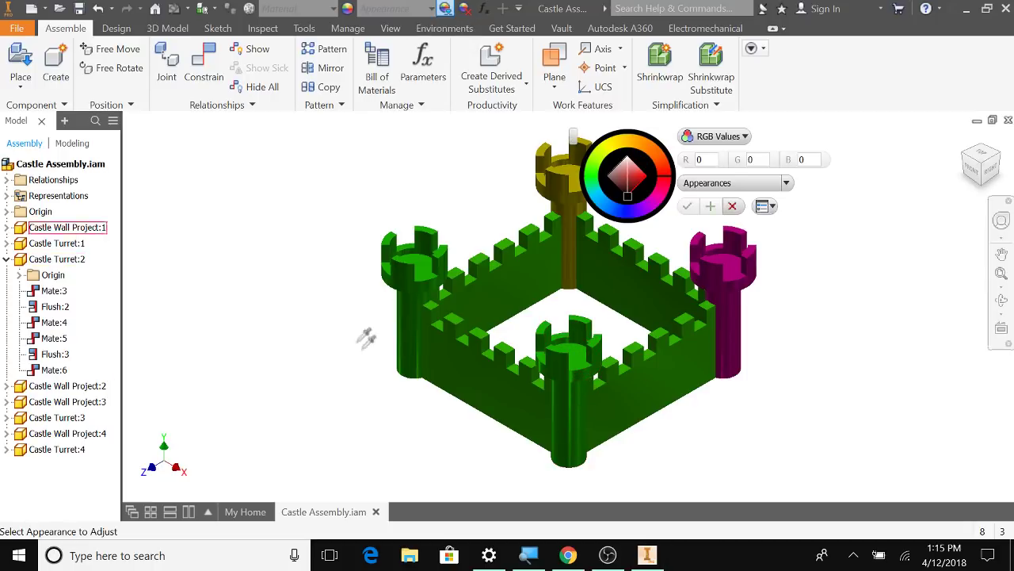
click(416, 260)
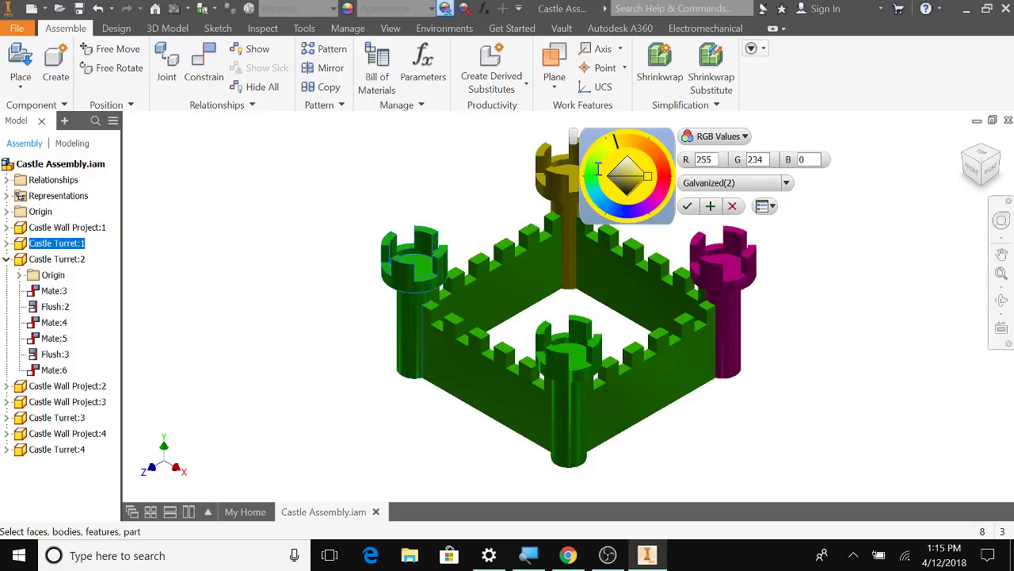
click(654, 208)
drag(648, 213, 614, 216)
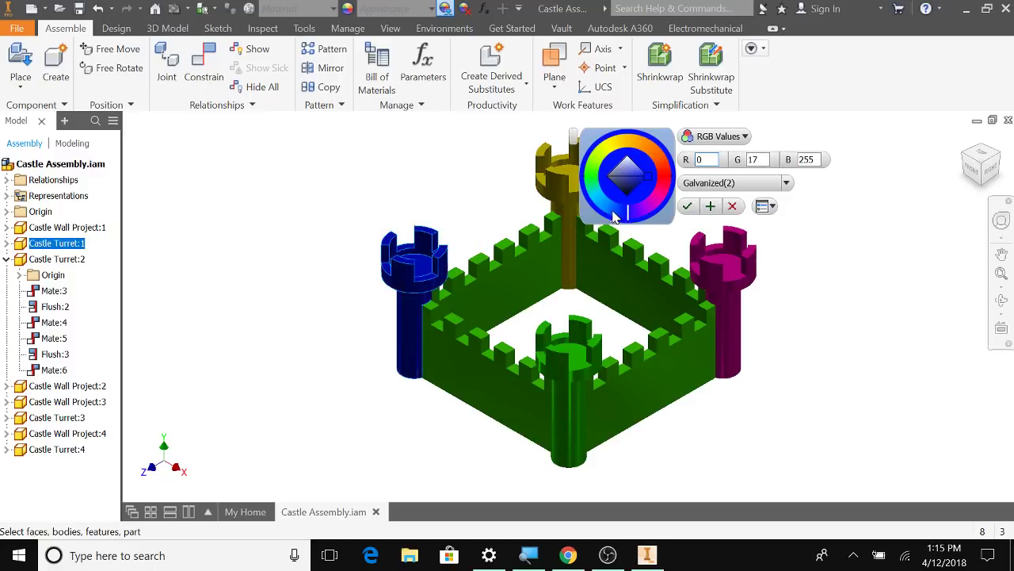
click(688, 207)
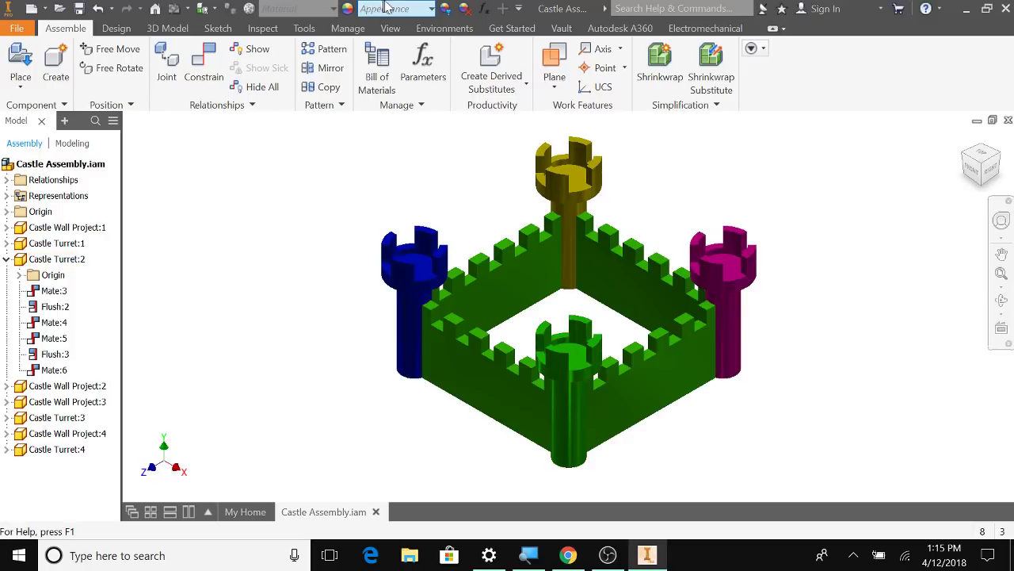
Select the front turret, Castle Turret:2, and try magenta and orange hues on it
click(445, 8)
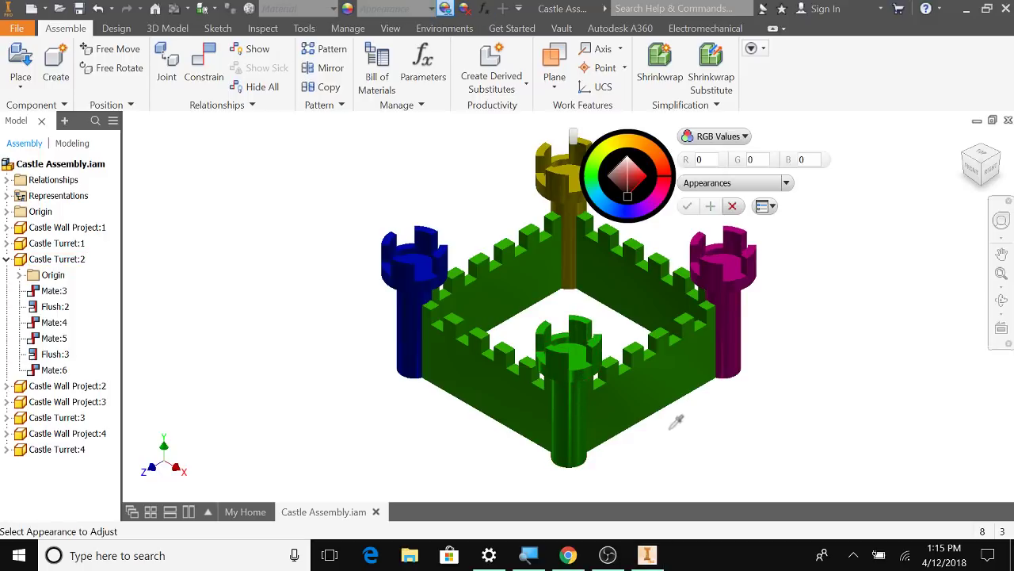
shift+middle_drag(711, 413, 543, 368)
click(532, 385)
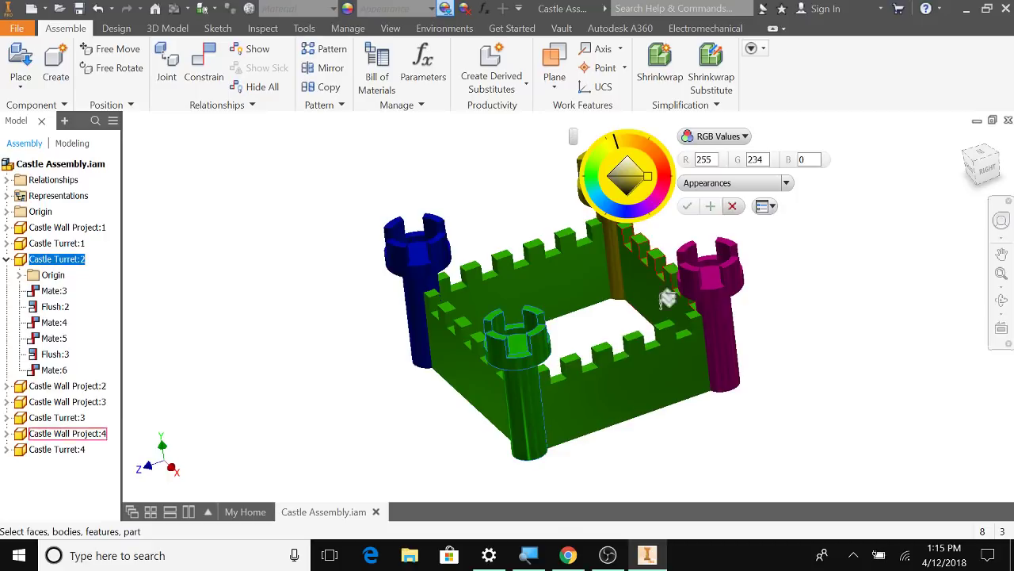
click(660, 203)
click(631, 141)
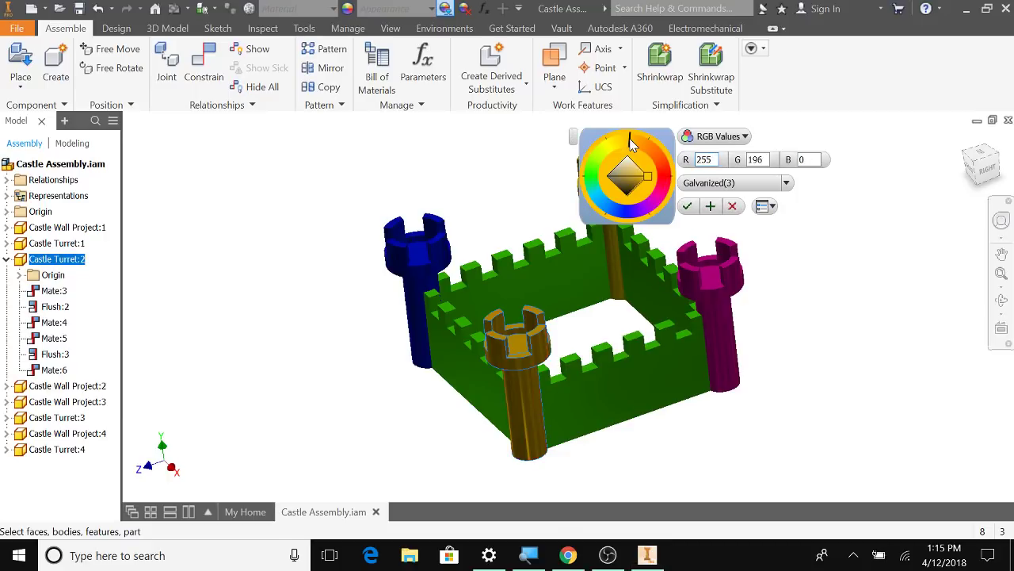
drag(636, 141, 667, 176)
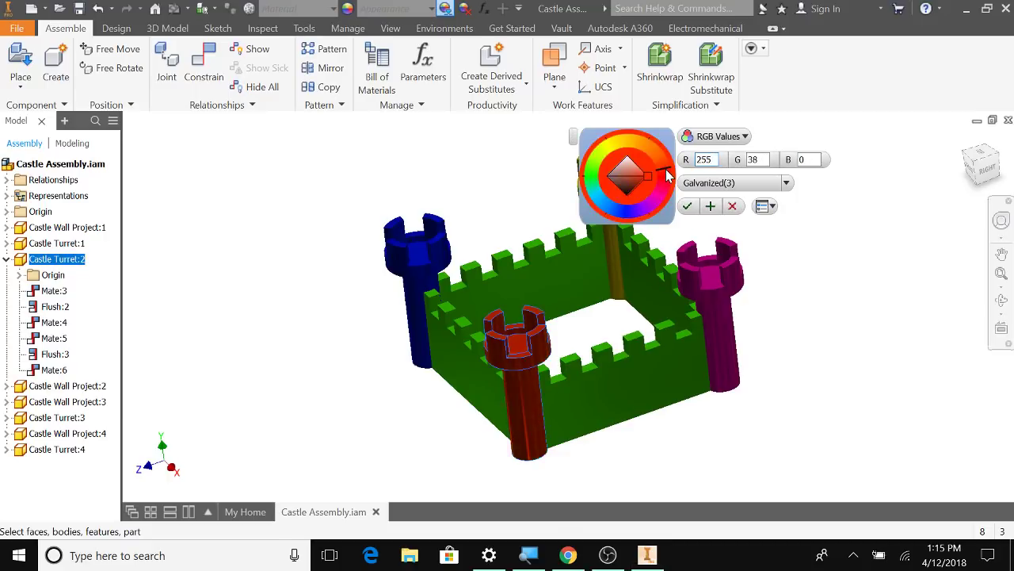
Try several more hues and settle the front turret on a crimson red
click(591, 178)
click(599, 162)
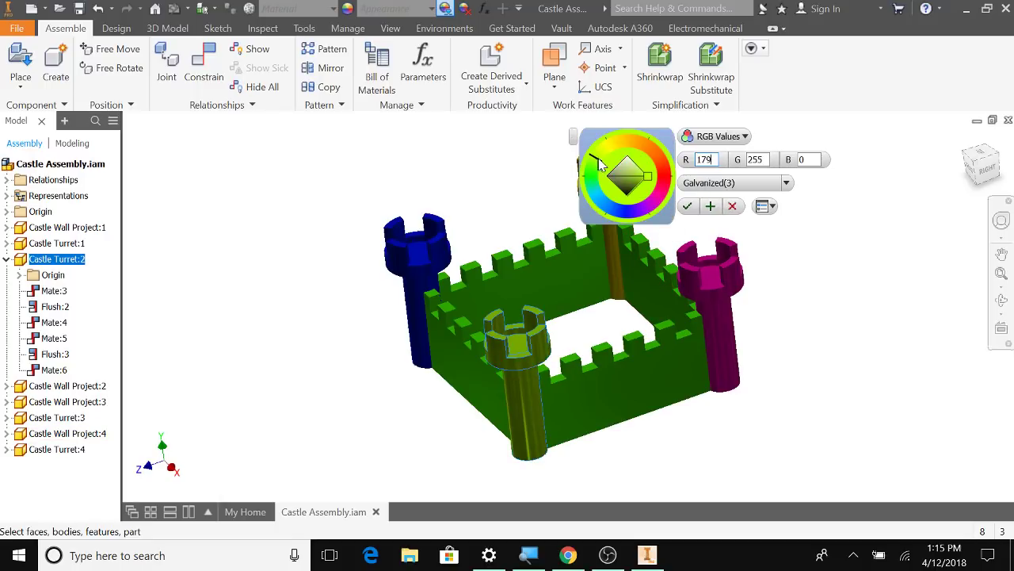
click(598, 203)
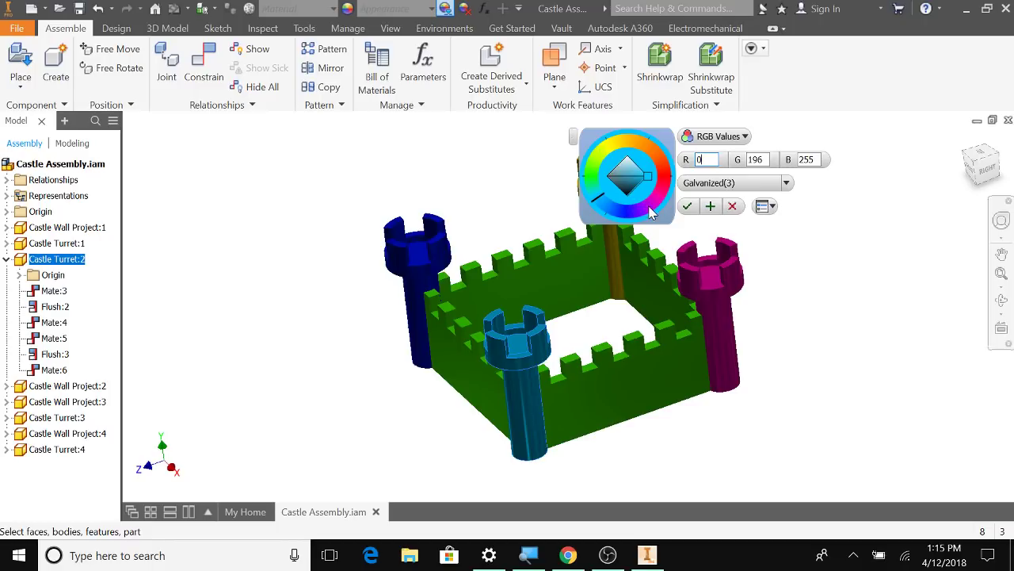
click(649, 211)
click(656, 208)
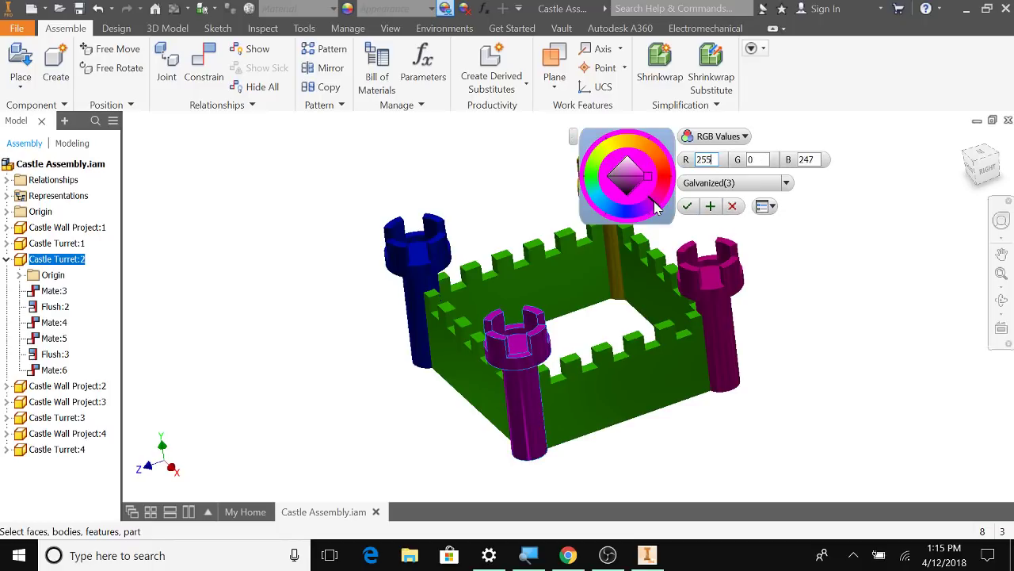
click(665, 187)
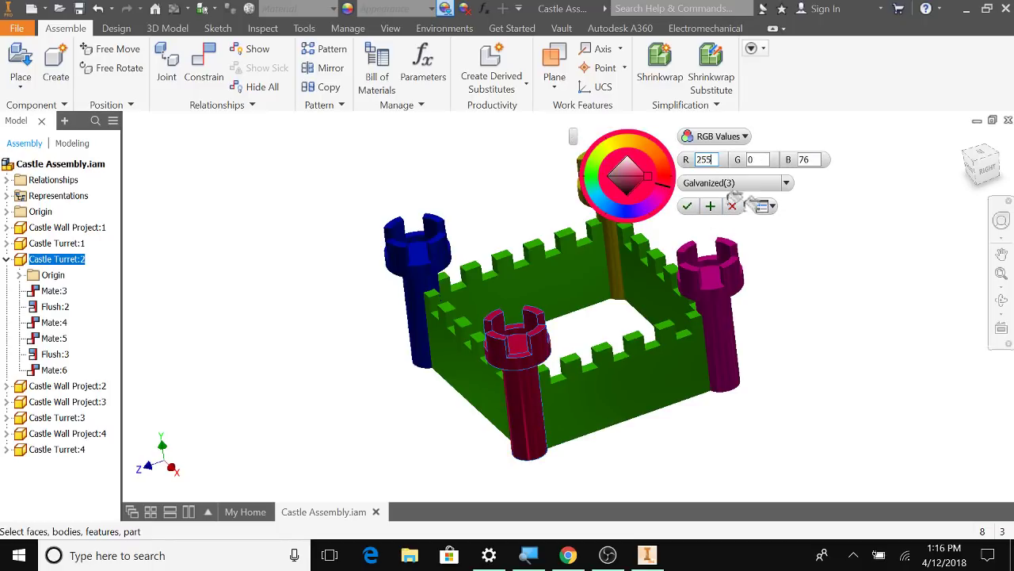
click(687, 206)
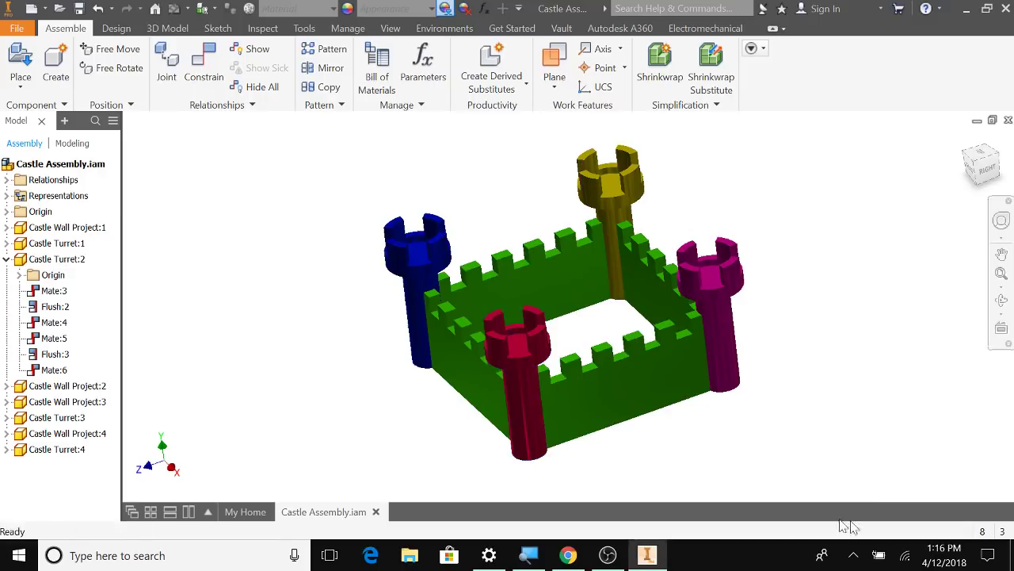
Return to the home view and save Castle Assembly.iam with its four coloured turrets
click(965, 140)
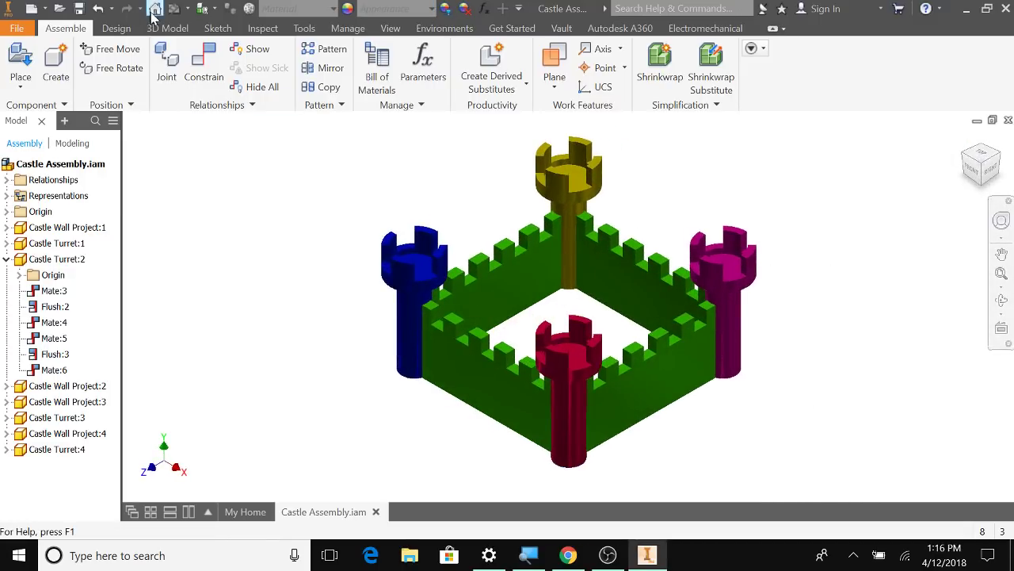
click(79, 8)
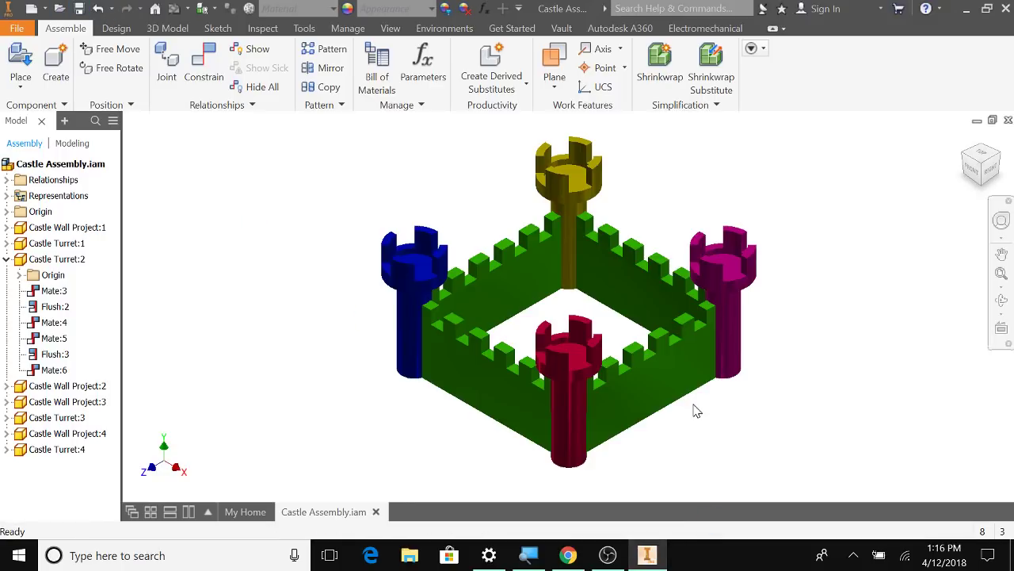